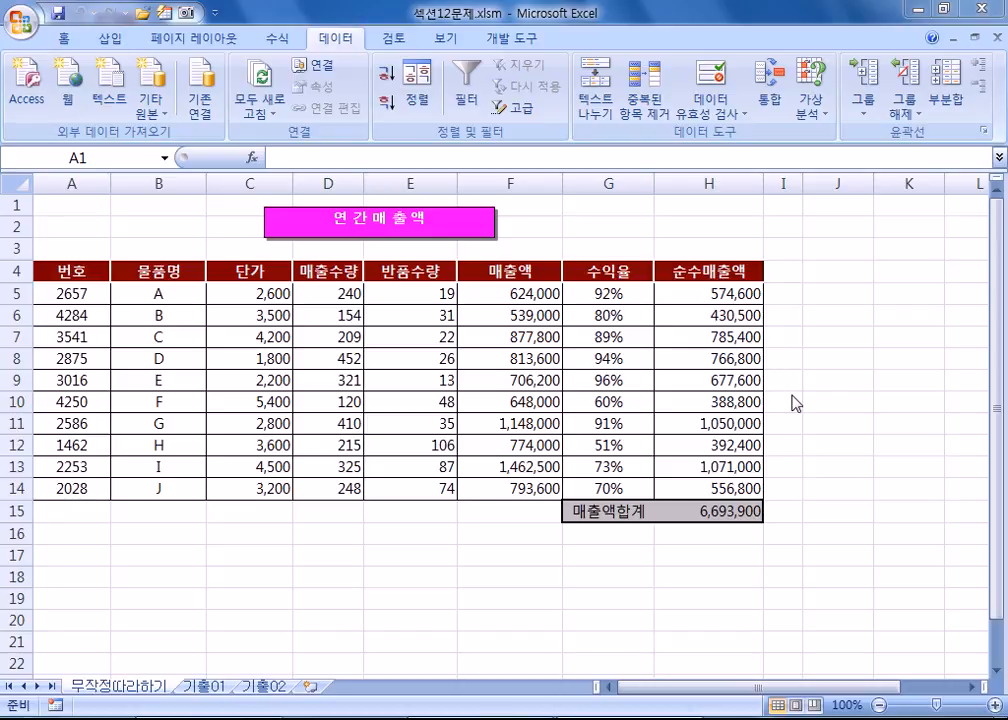
# Step: Try a unit price of 3600 for item A in C5, check the net sales and total formulas, and undo the change
pyautogui.click(228, 298)
pyautogui.moveTo(172, 290); pyautogui.dragTo(153, 489)
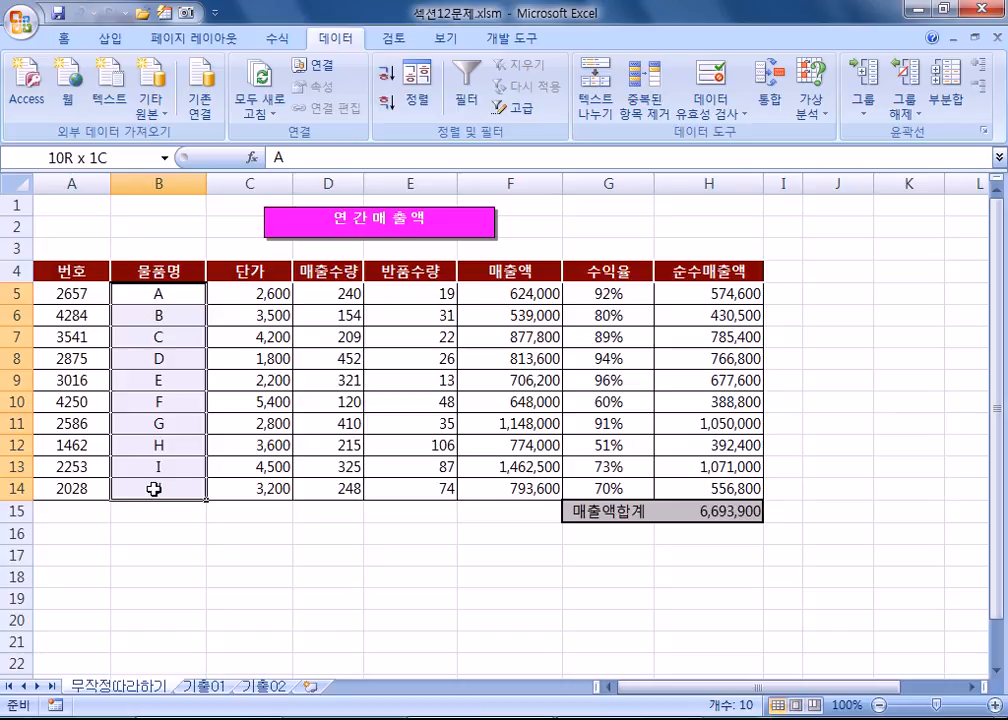
pyautogui.click(260, 292)
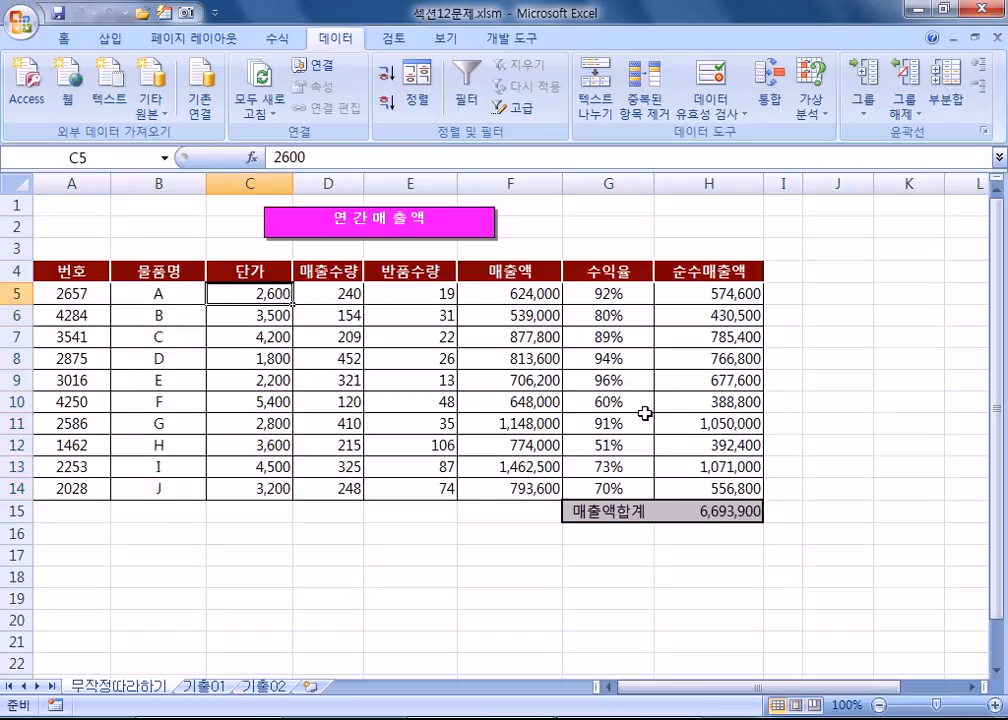
pyautogui.write('3600')
pyautogui.press('Return')
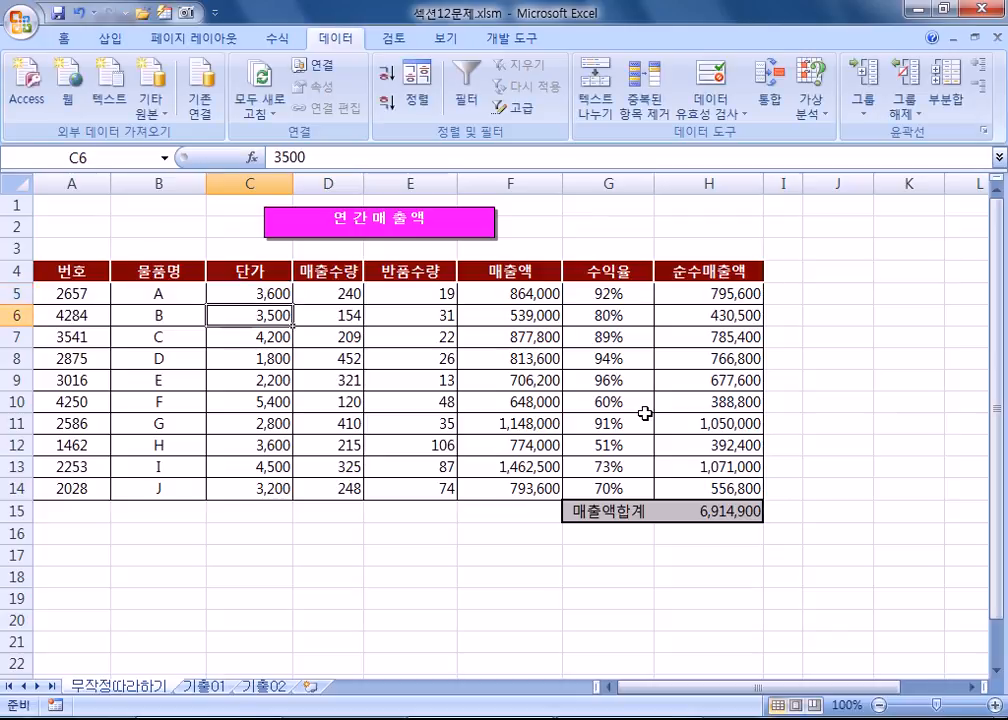
pyautogui.click(684, 295)
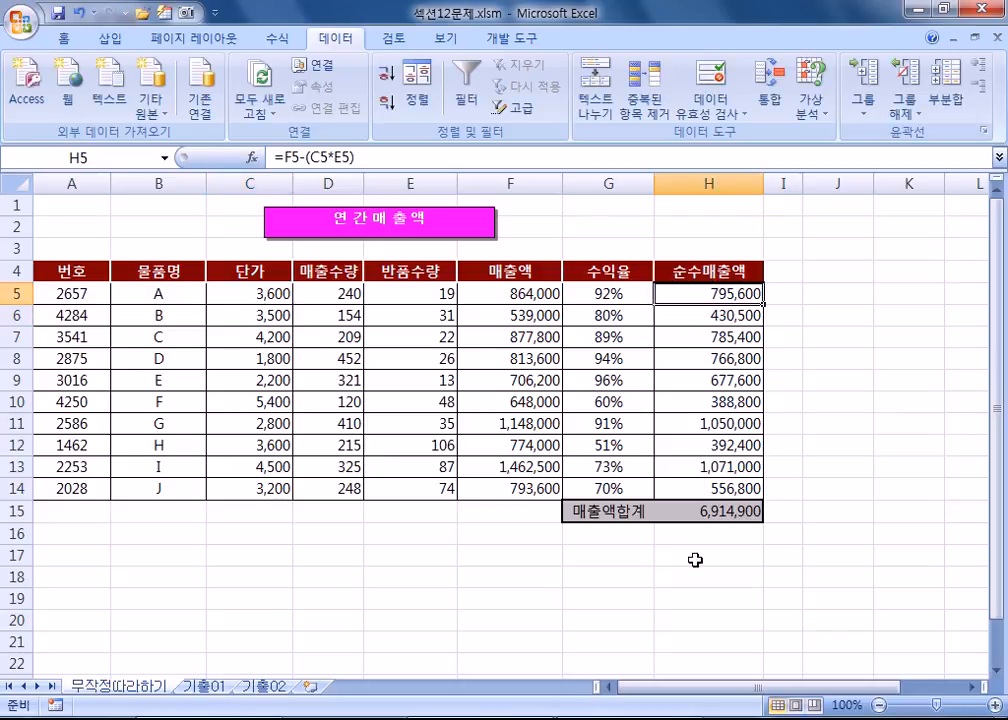
pyautogui.click(704, 520)
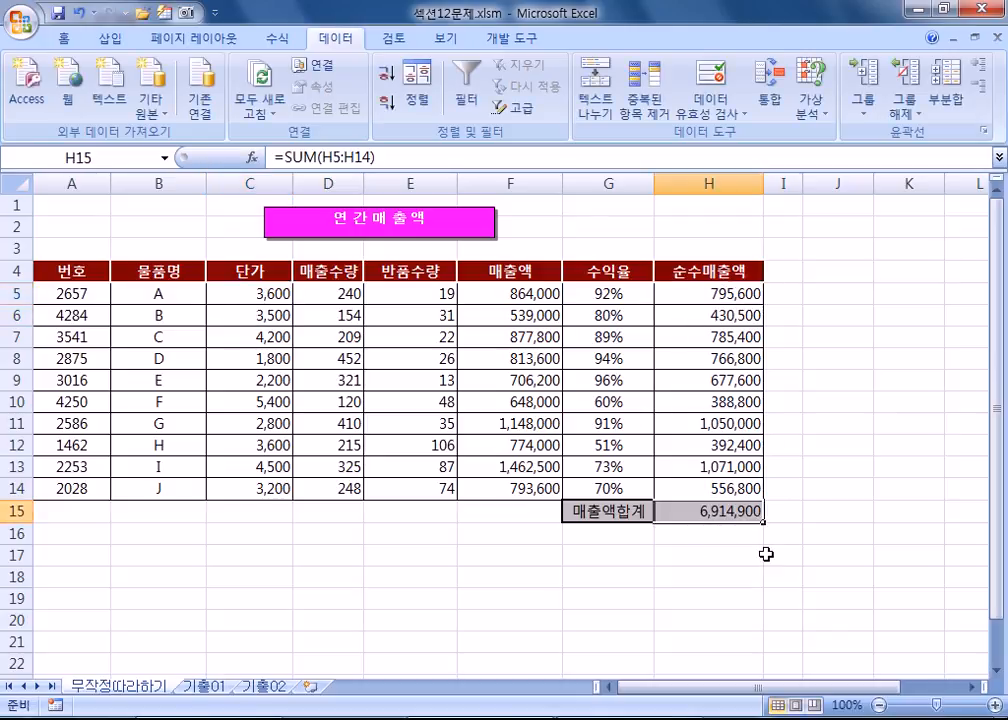
pyautogui.hotkey('ctrl', 'z')
# Step: Try a sales quantity of 250 for item A in D5 and undo the change
pyautogui.click(344, 293)
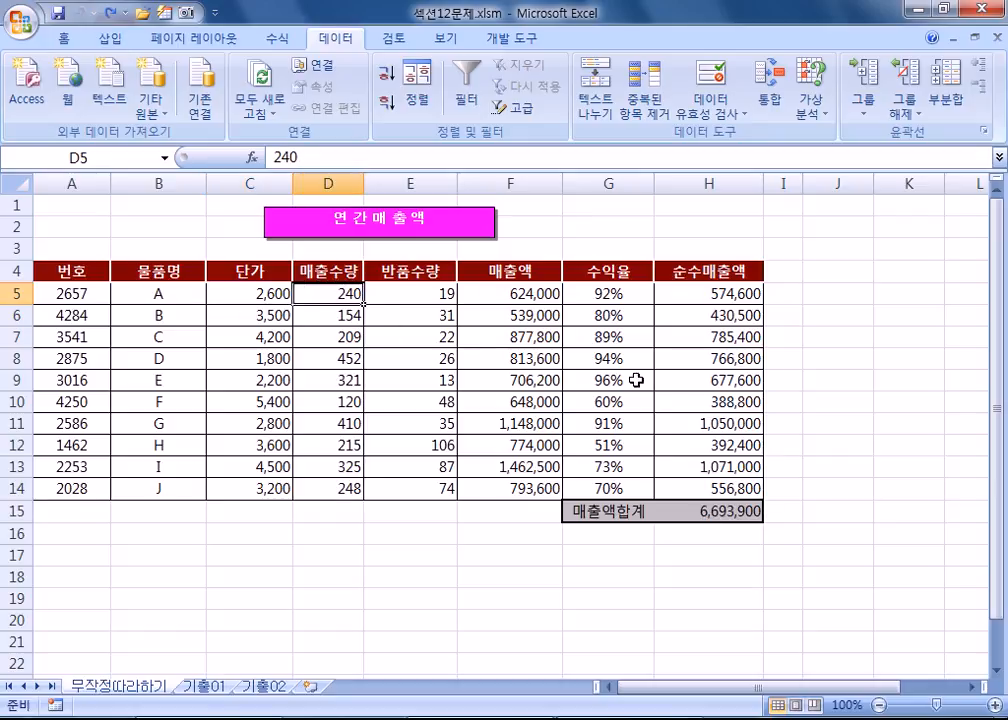
pyautogui.write('250')
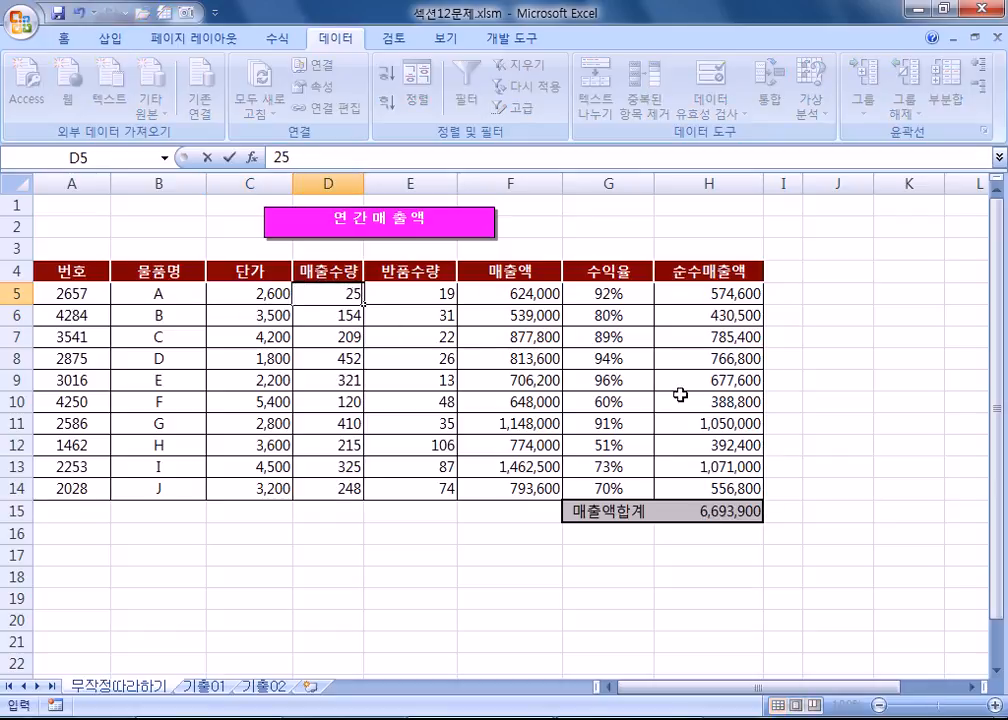
pyautogui.press('Return')
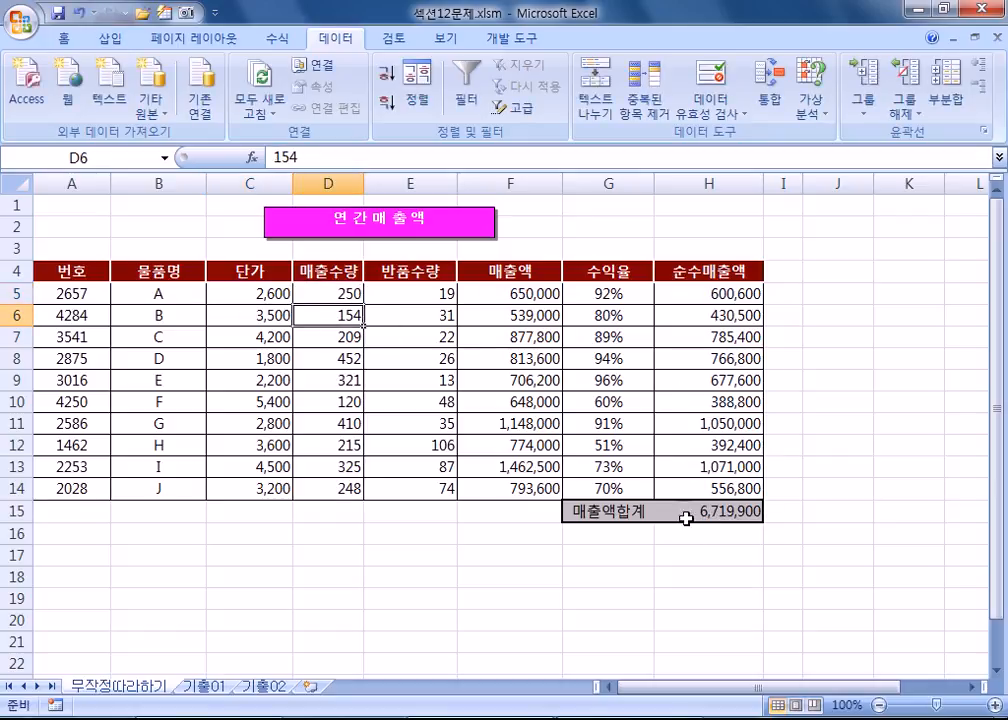
pyautogui.hotkey('ctrl', 'z')
# Step: Examine how the price, sales and return quantities in C5:E14 feed the formulas in F5:H5 and the total in H15
pyautogui.click(386, 280)
pyautogui.click(391, 295)
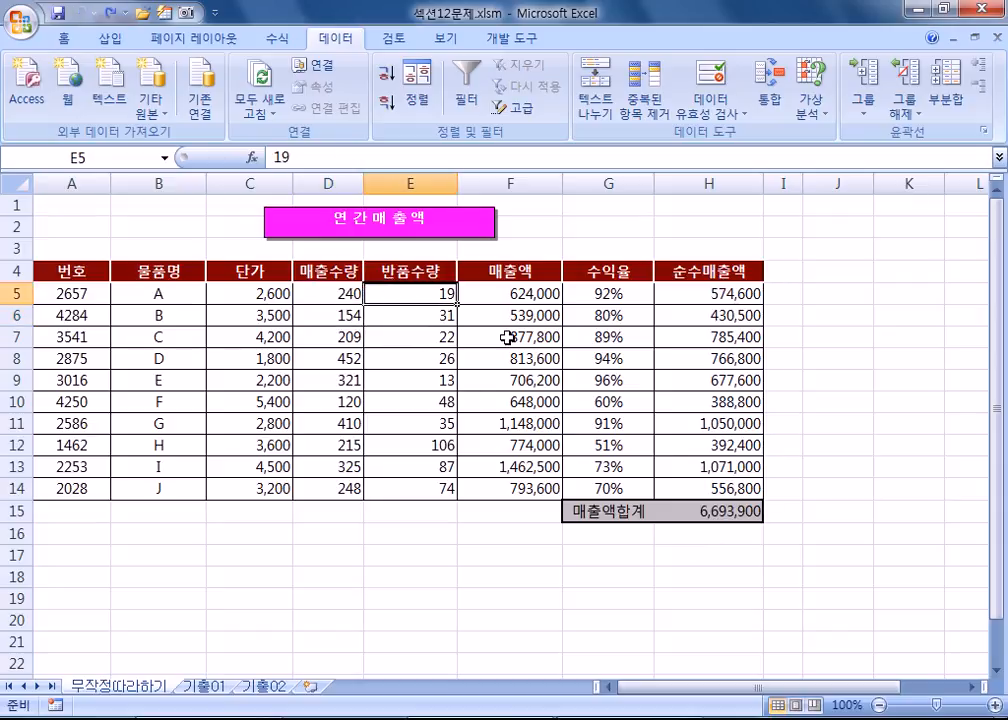
pyautogui.moveTo(265, 294); pyautogui.dragTo(438, 294)
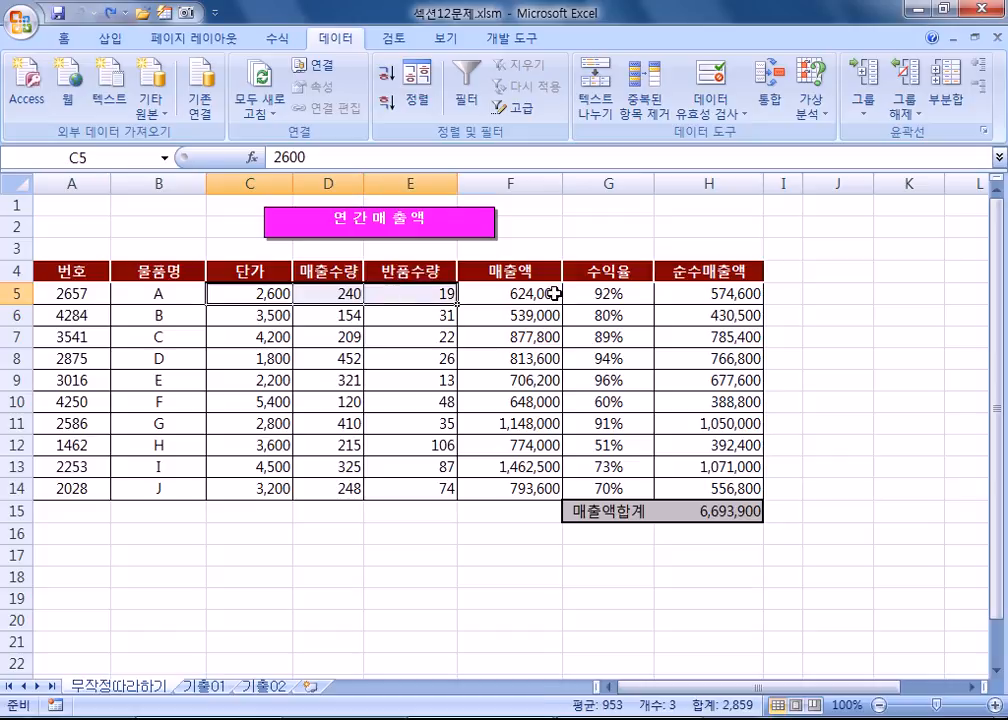
pyautogui.click(525, 291)
pyautogui.click(606, 295)
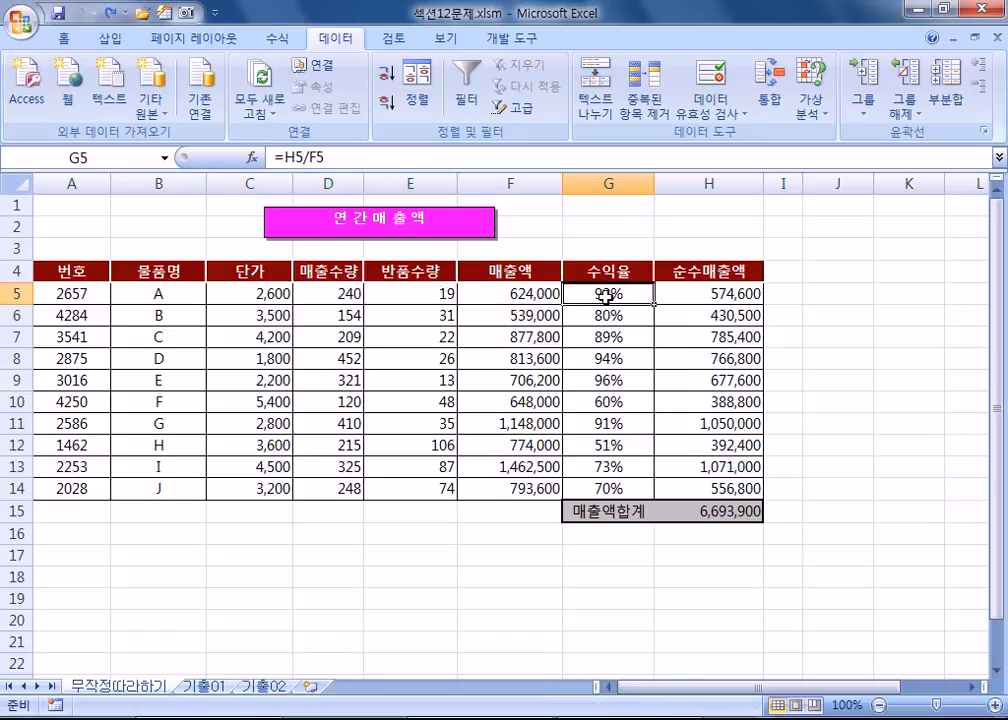
pyautogui.click(702, 294)
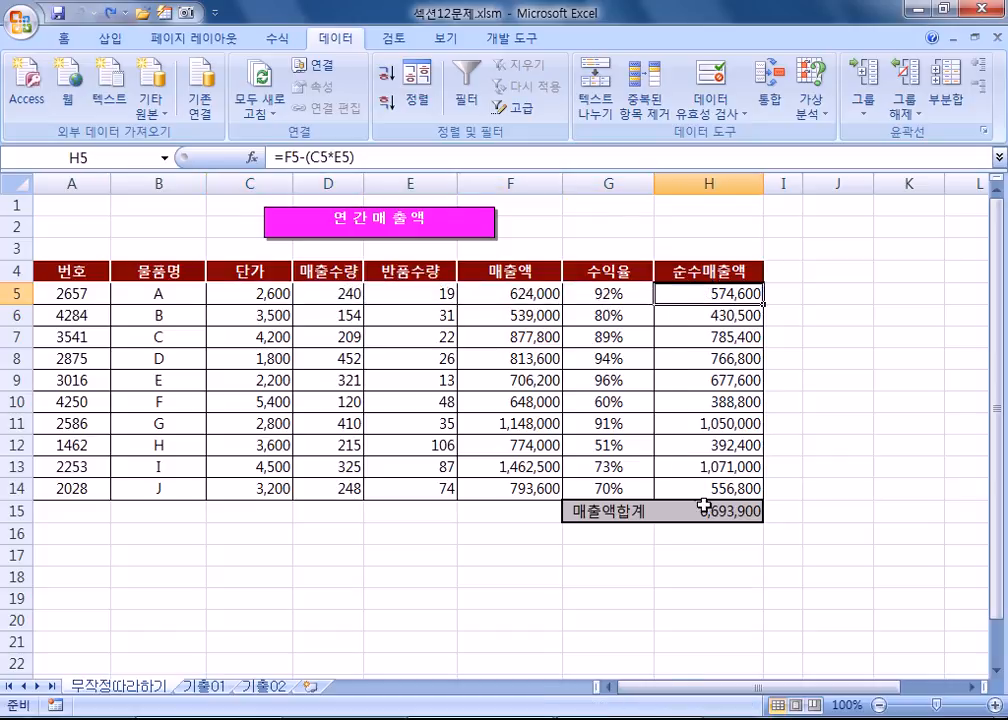
pyautogui.click(706, 510)
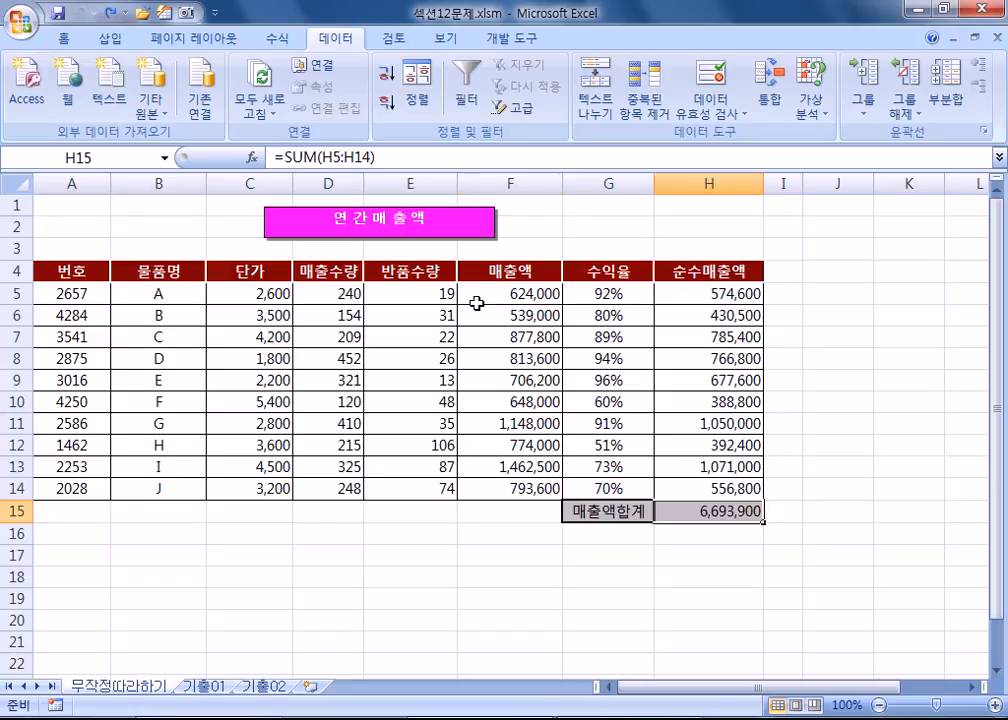
pyautogui.moveTo(480, 294); pyautogui.dragTo(668, 297)
pyautogui.click(710, 511)
pyautogui.moveTo(255, 290); pyautogui.dragTo(380, 292)
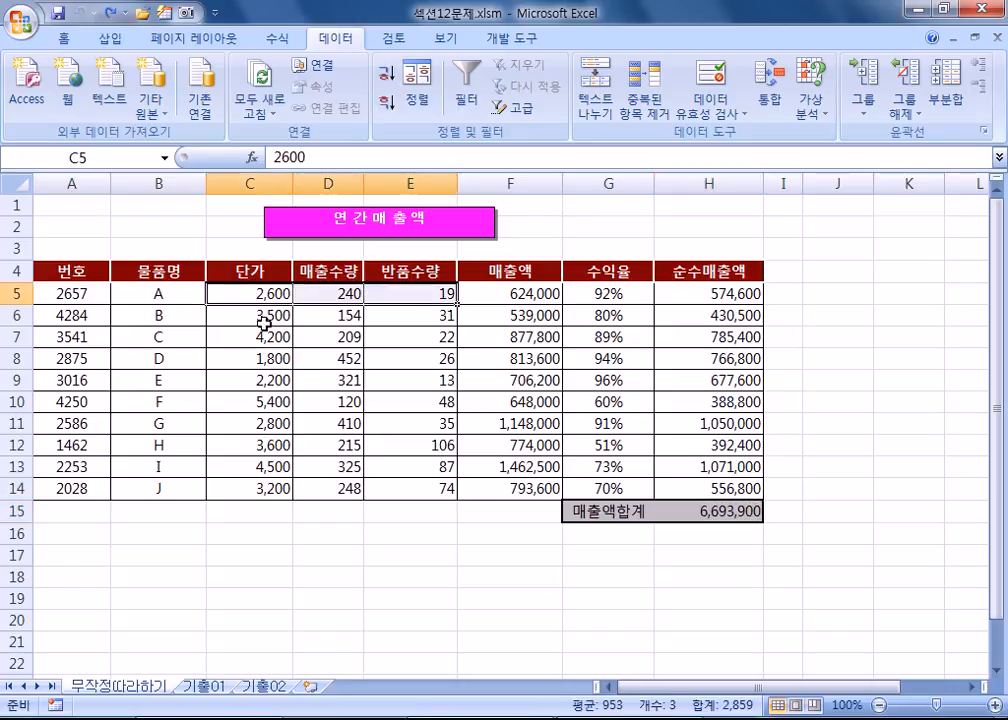
pyautogui.moveTo(253, 295); pyautogui.dragTo(396, 490)
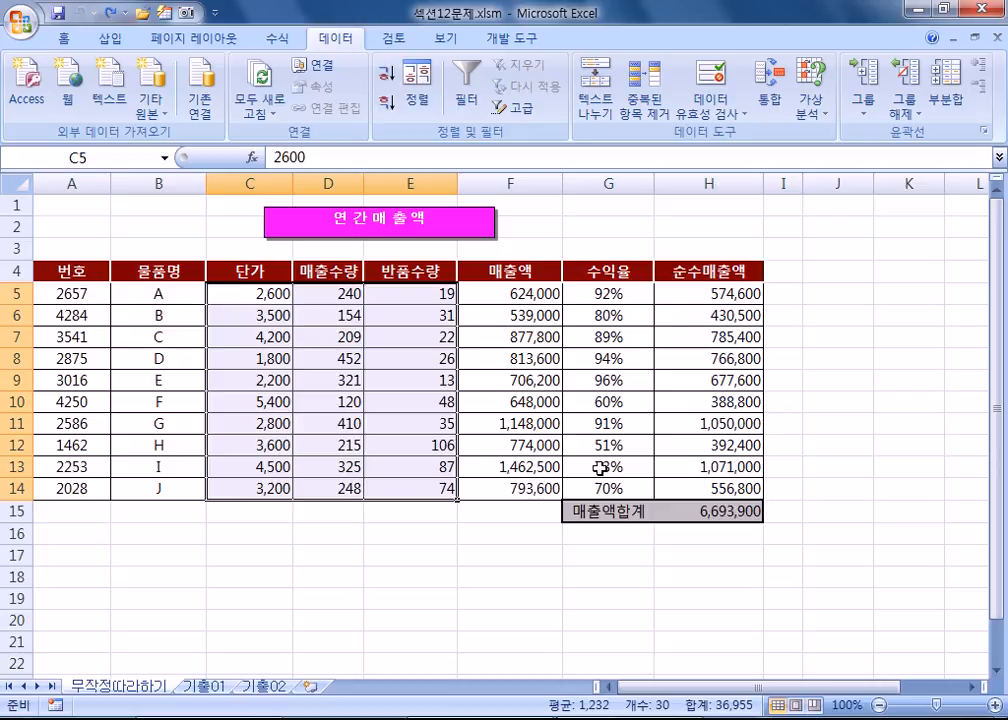
pyautogui.click(715, 512)
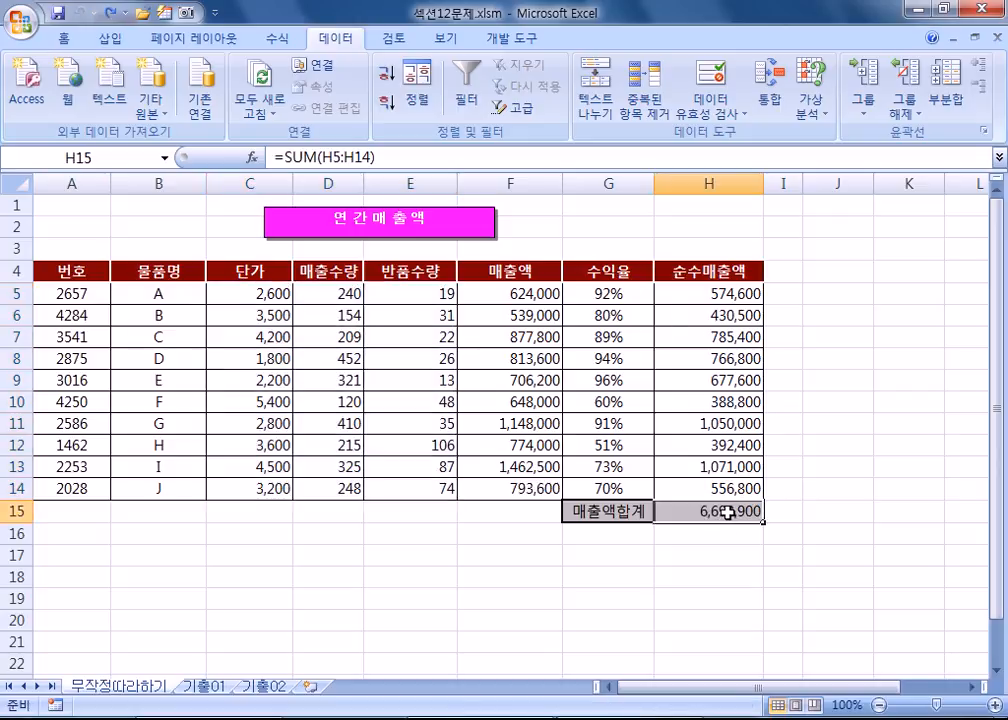
pyautogui.click(280, 570)
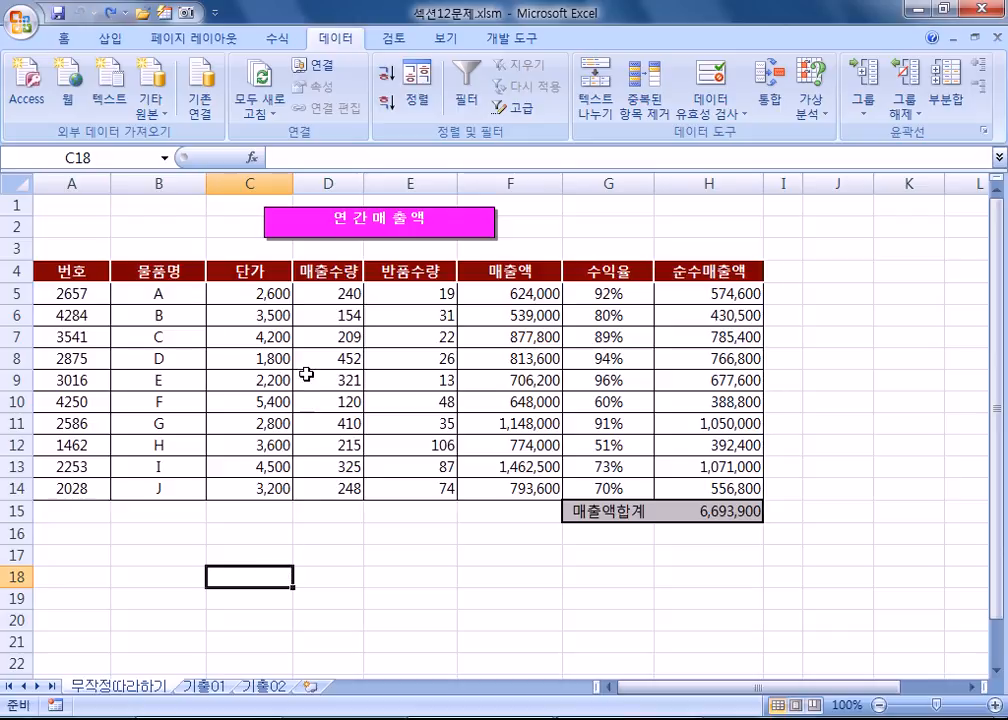
# Step: Try a return quantity of 9 for item A in E5 and restore it to 19
pyautogui.click(410, 294)
pyautogui.write('9')
pyautogui.press('Return')
pyautogui.press('Up')
pyautogui.write('19')
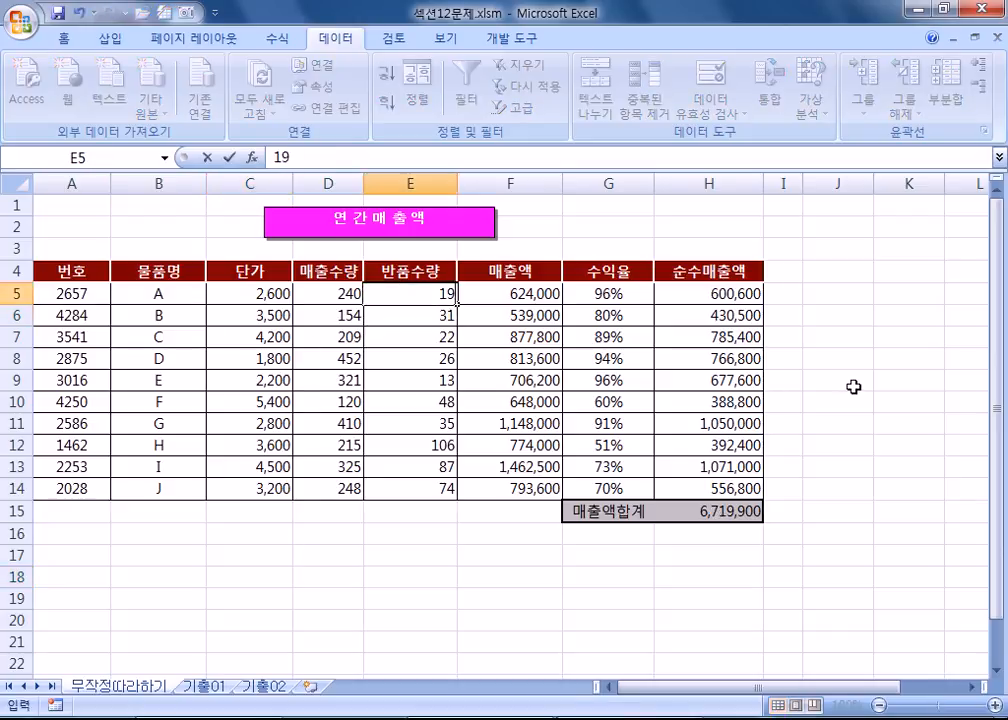
pyautogui.press('Return')
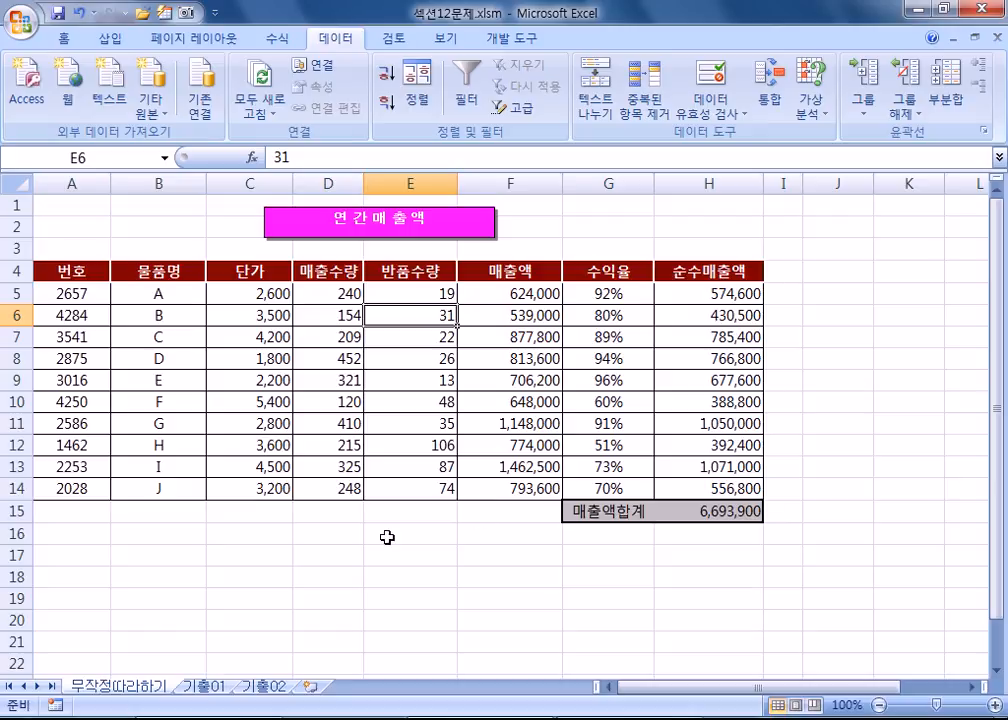
pyautogui.click(170, 574)
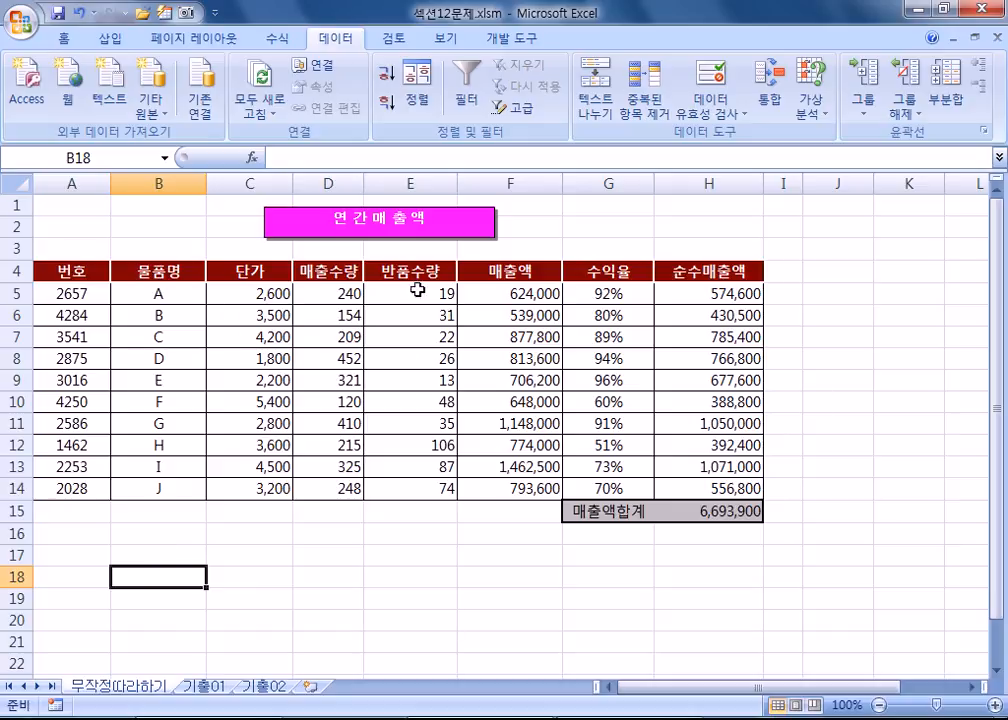
# Step: Switch to Notepad, write "시나리오 : 가상으로 꾸며보는 것, 표 형태로 일목요연하게 보여주자.", and return to the Excel workbook
pyautogui.click(108, 718)
pyautogui.write('시나리오 : ')
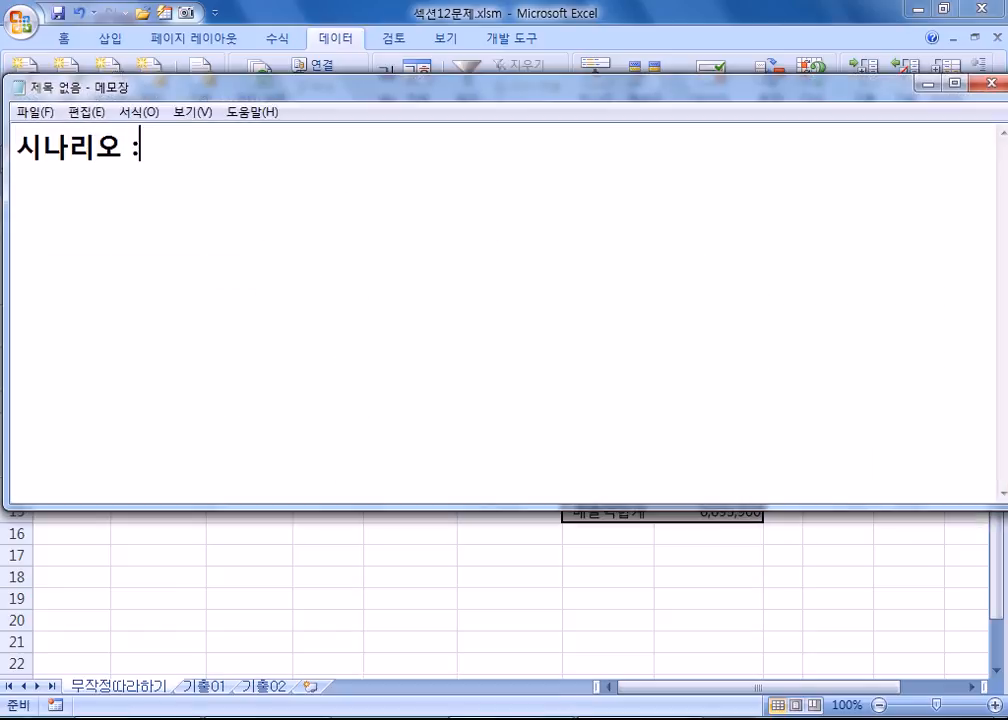
pyautogui.write('가상으로 꾸')
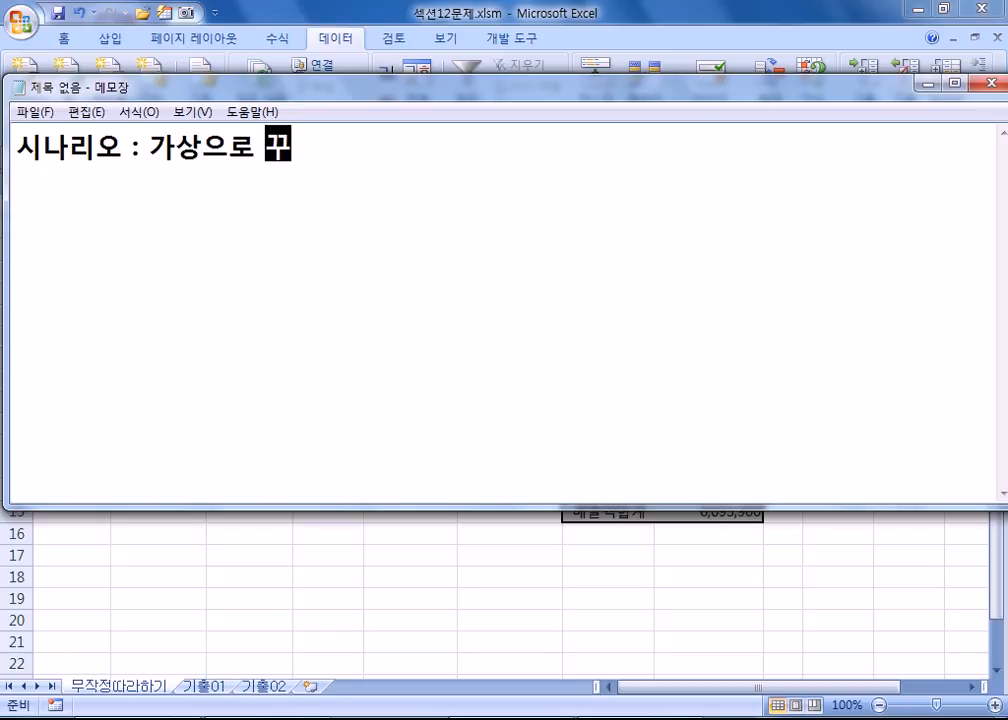
pyautogui.write('며보는 것, 표')
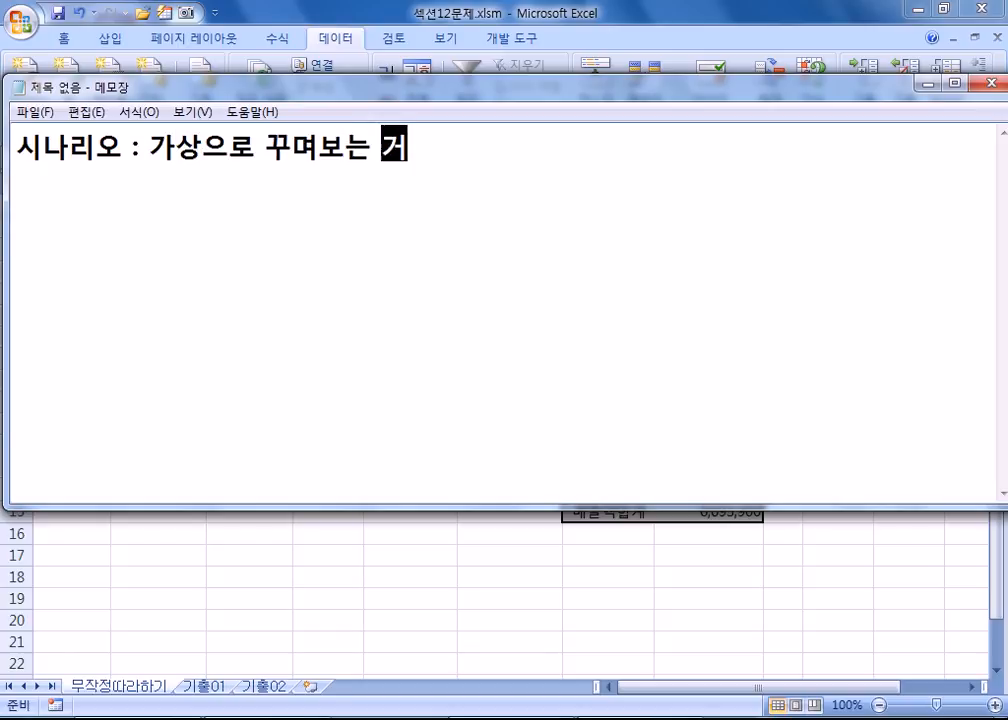
pyautogui.write(' 형태로')
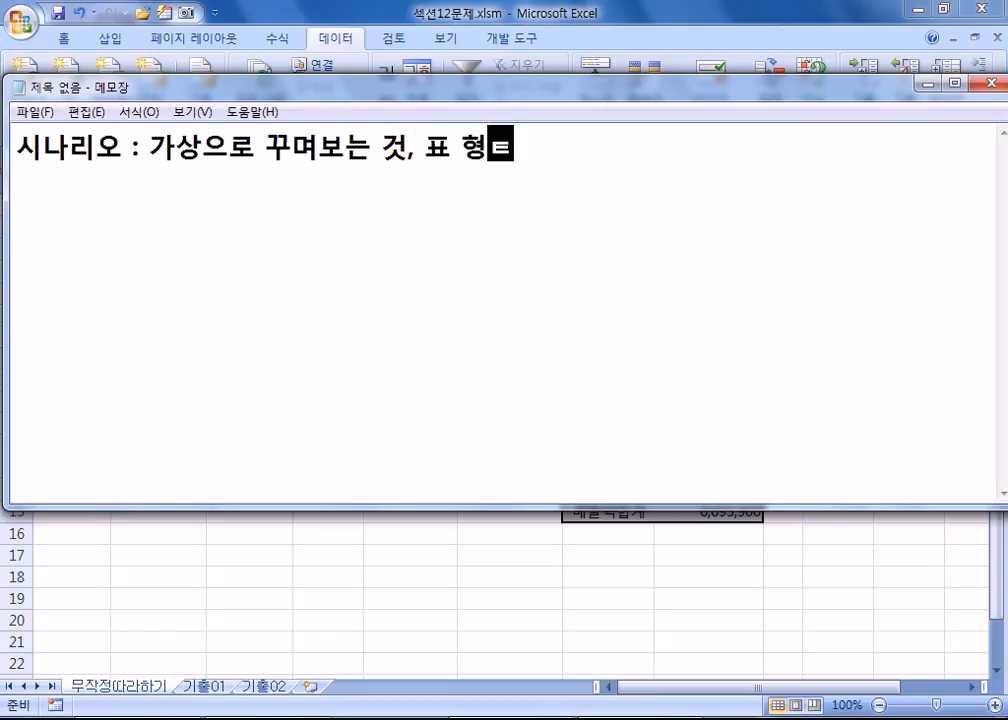
pyautogui.write(' 일목')
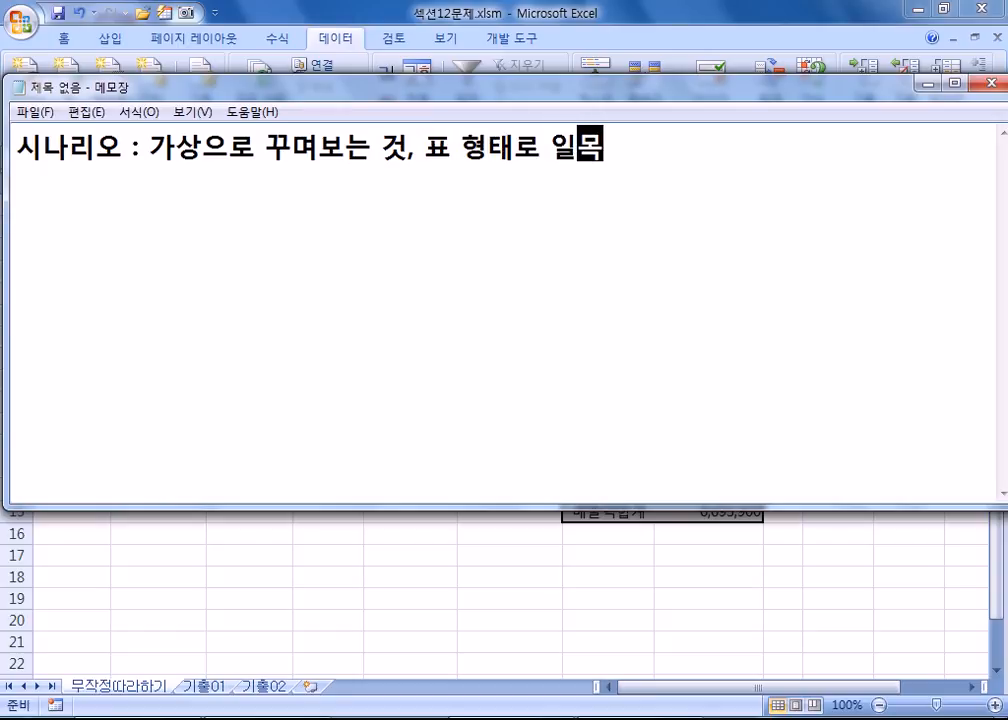
pyautogui.write('요연하게 보여주자.')
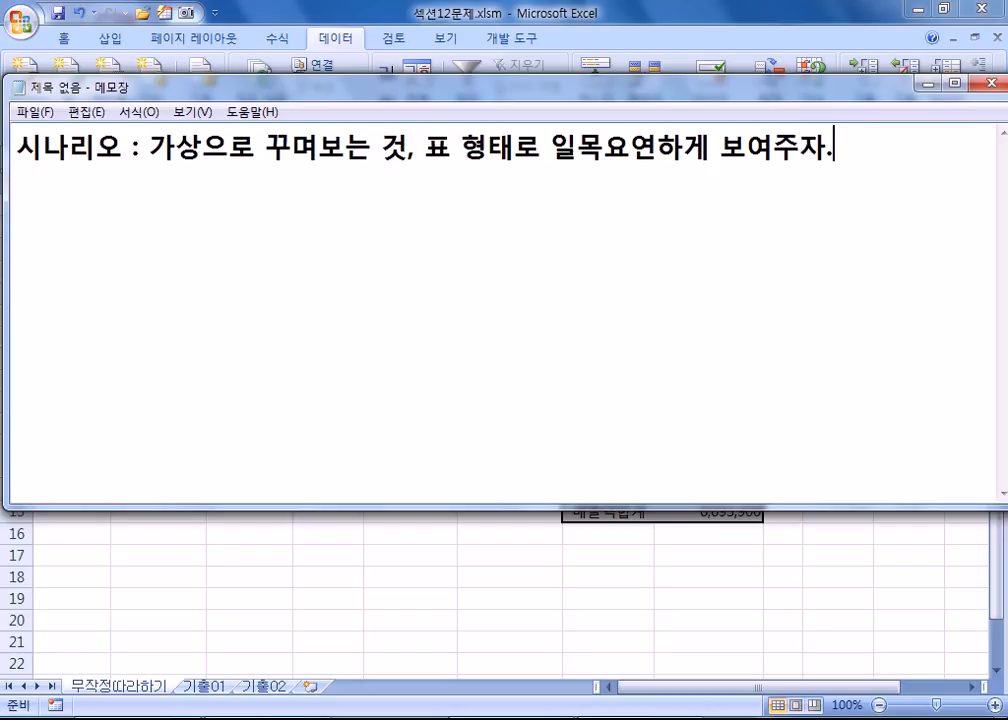
pyautogui.press('Return')
pyautogui.hotkey('alt', 'Tab')
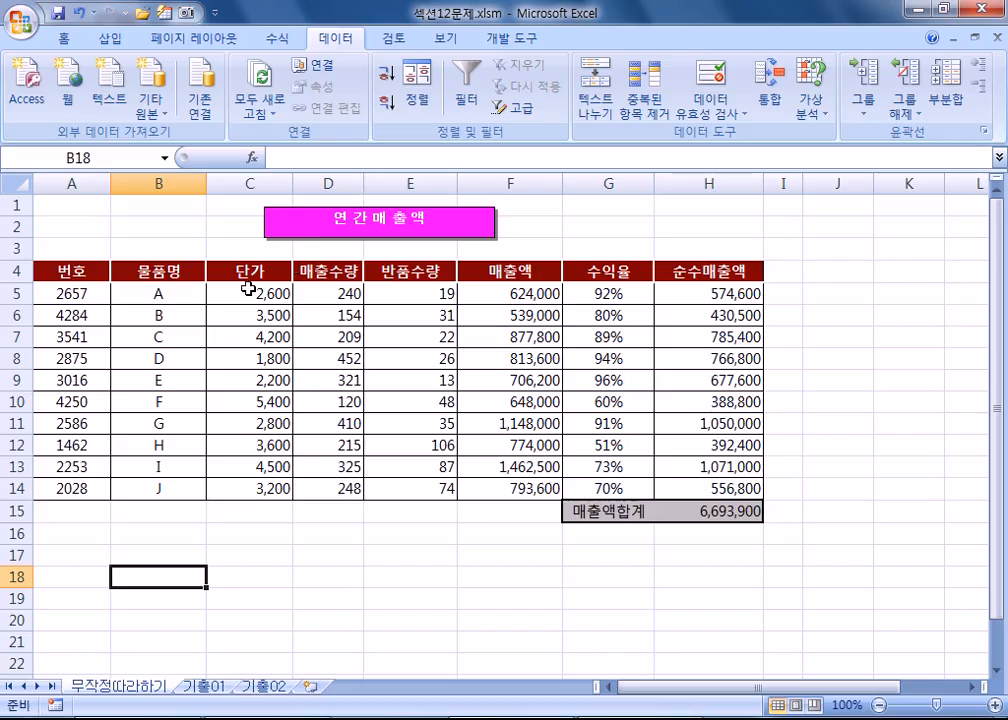
# Step: Review item A's sales quantity, unit price and return quantity, the sales total in H15, and the product names in B5:B14
pyautogui.click(329, 297)
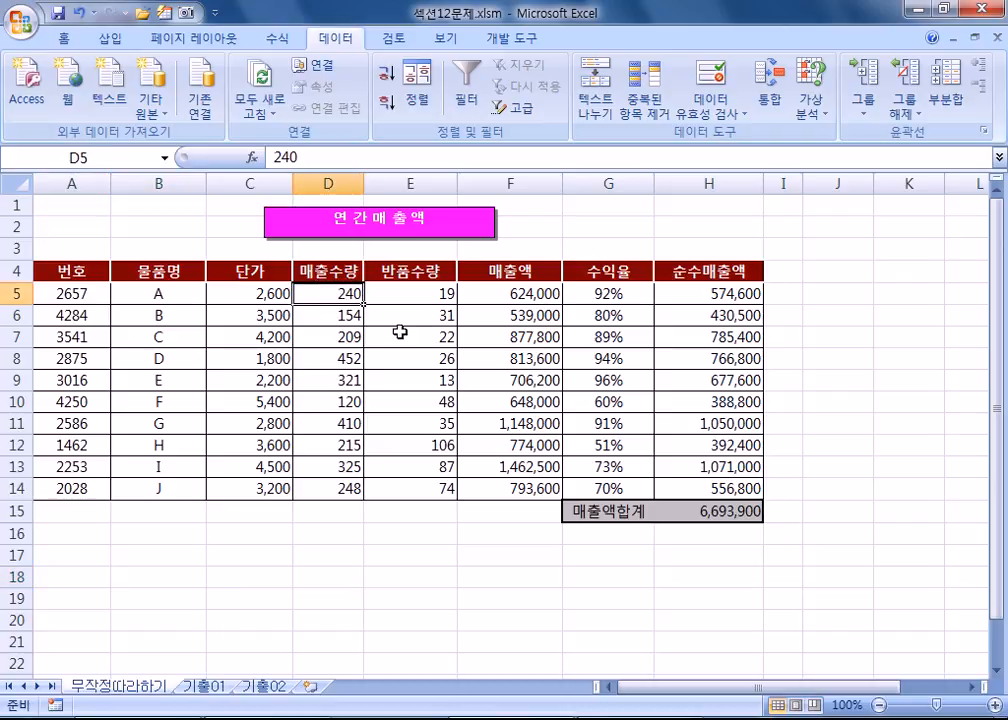
pyautogui.click(265, 297)
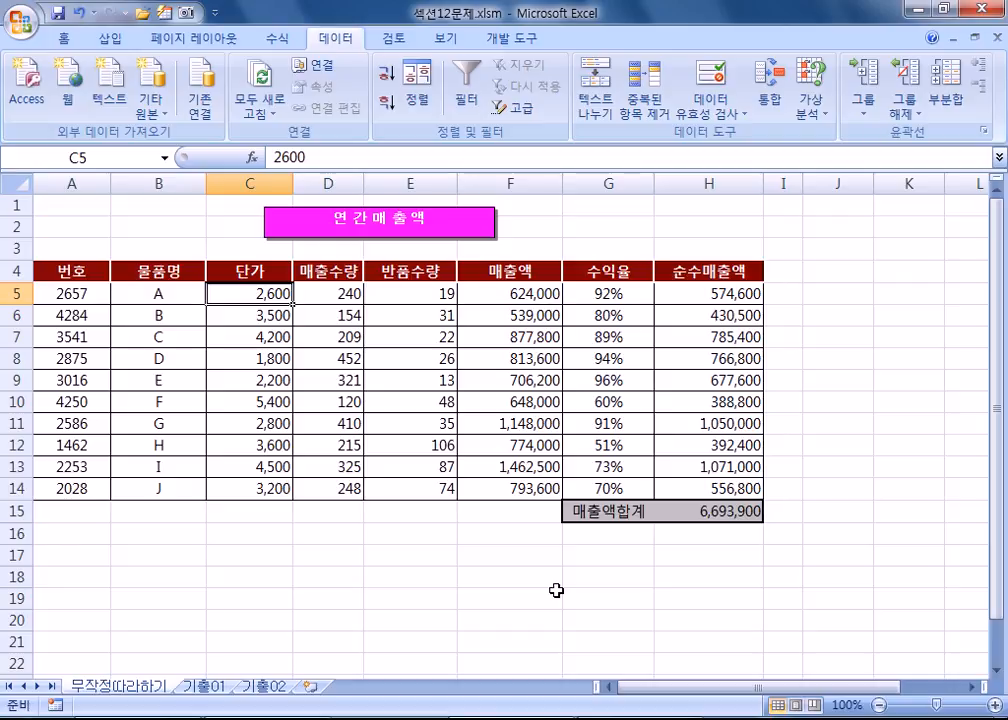
pyautogui.click(415, 294)
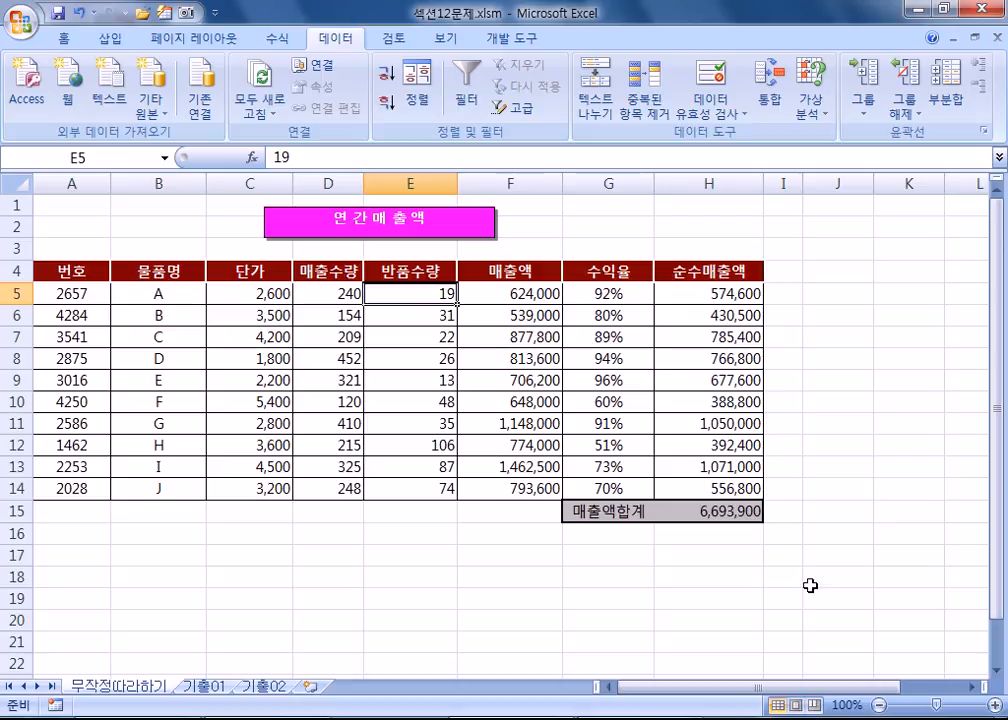
pyautogui.click(720, 512)
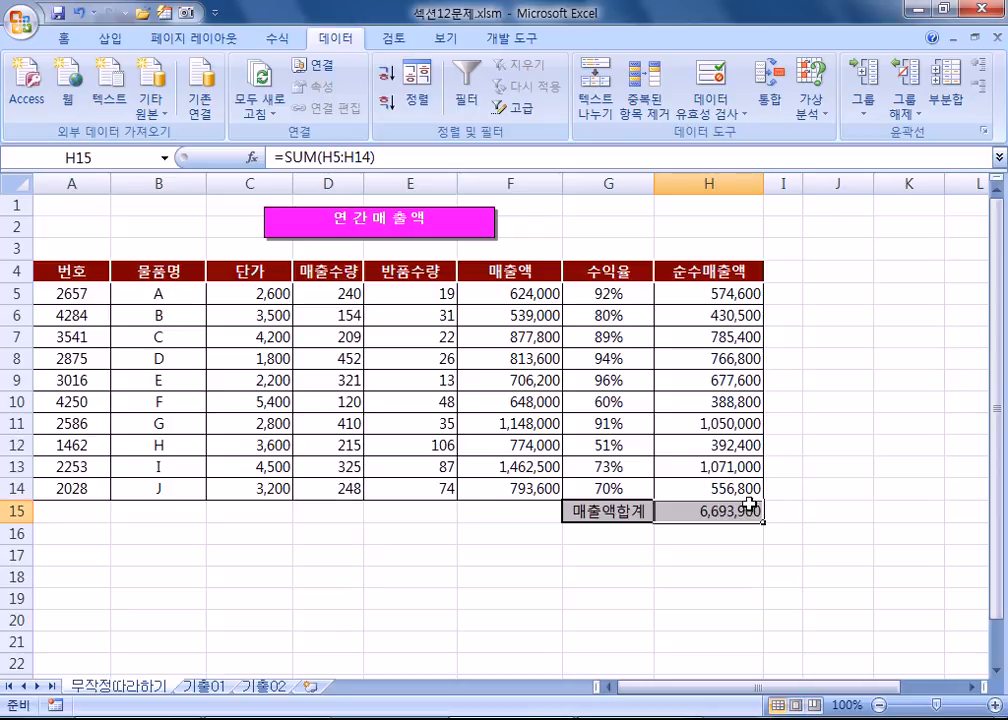
pyautogui.click(130, 551)
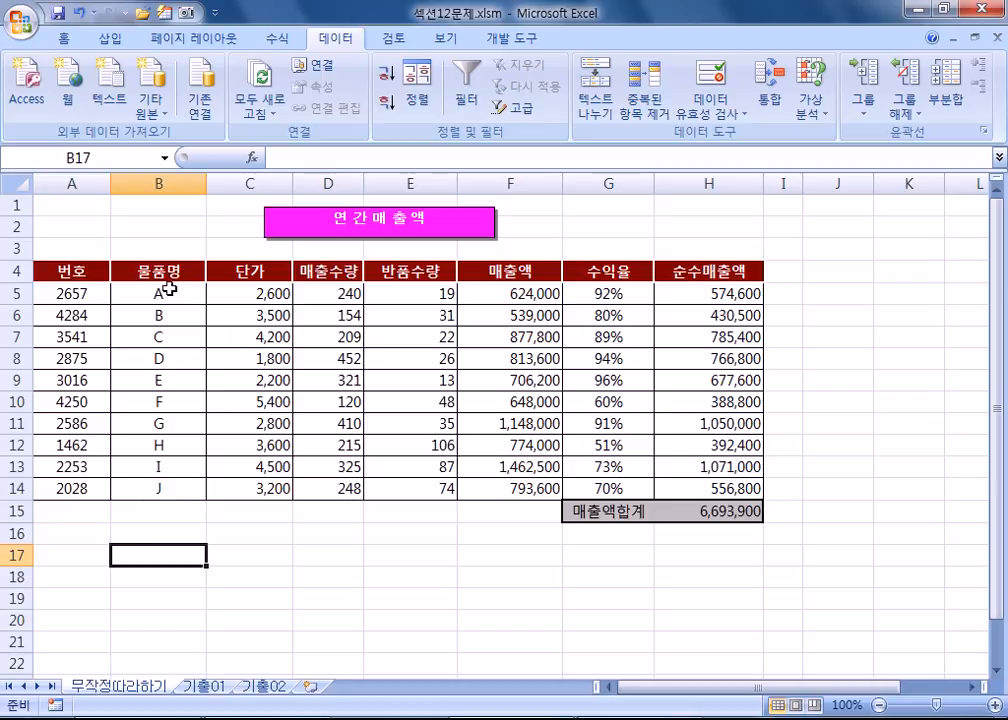
pyautogui.moveTo(168, 290); pyautogui.dragTo(166, 482)
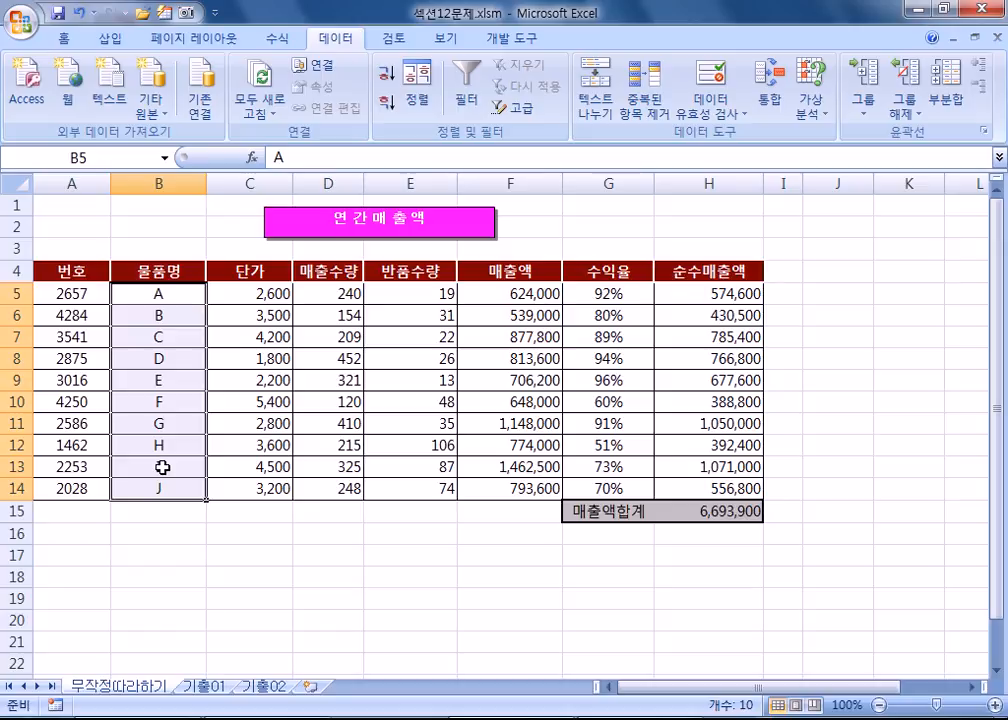
pyautogui.click(169, 564)
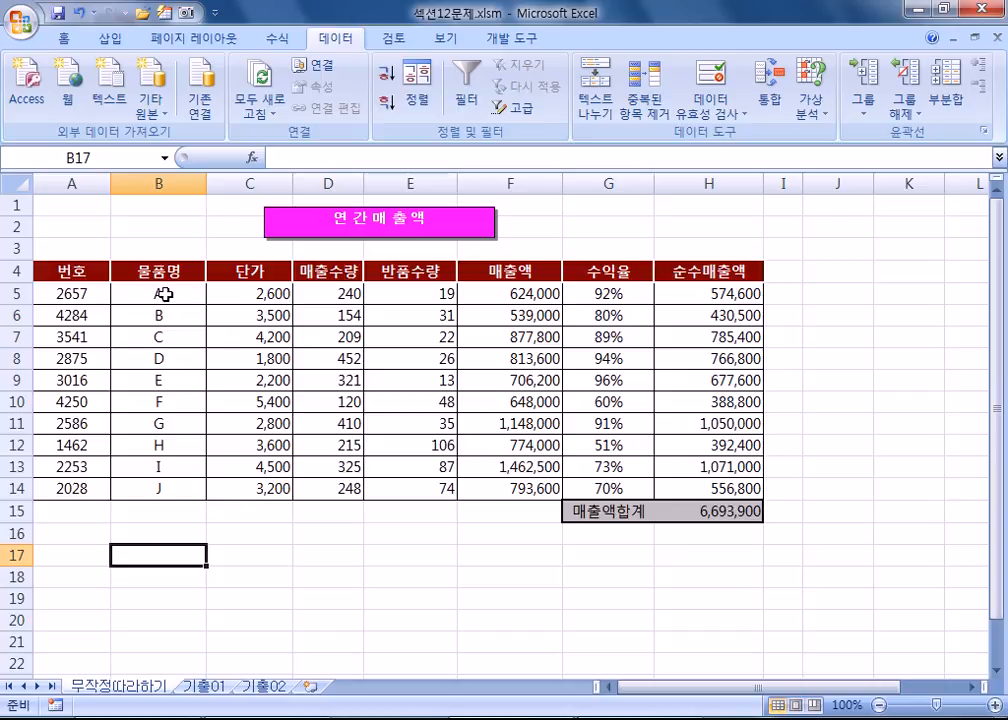
pyautogui.click(400, 288)
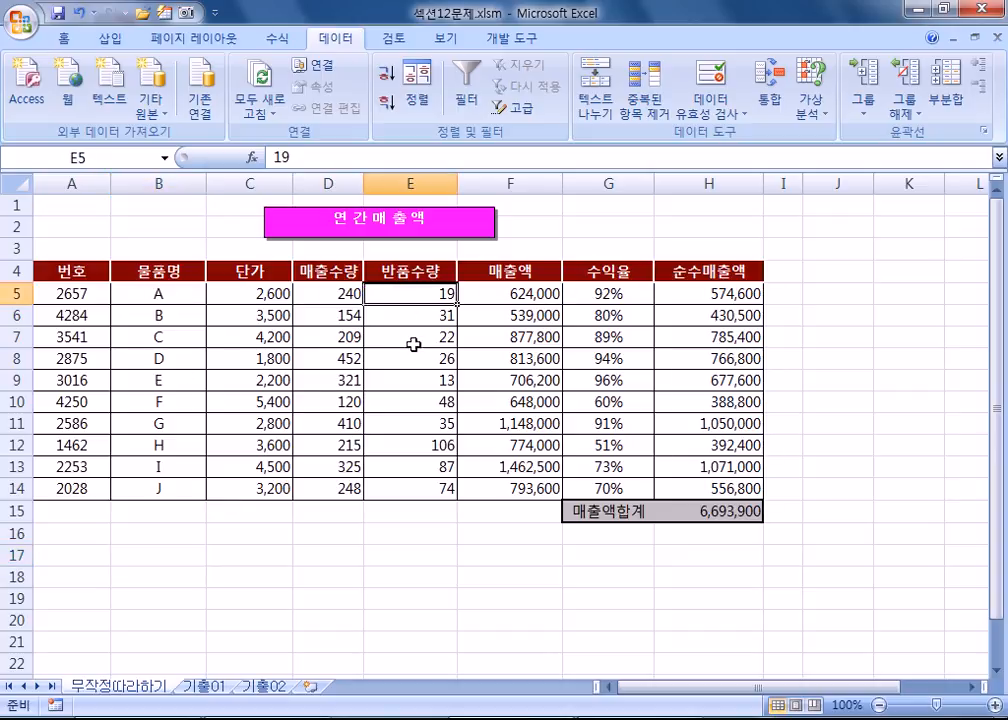
# Step: Review the return quantities of items A and B in E5:E6 and the net sales total in H15
pyautogui.click(418, 313)
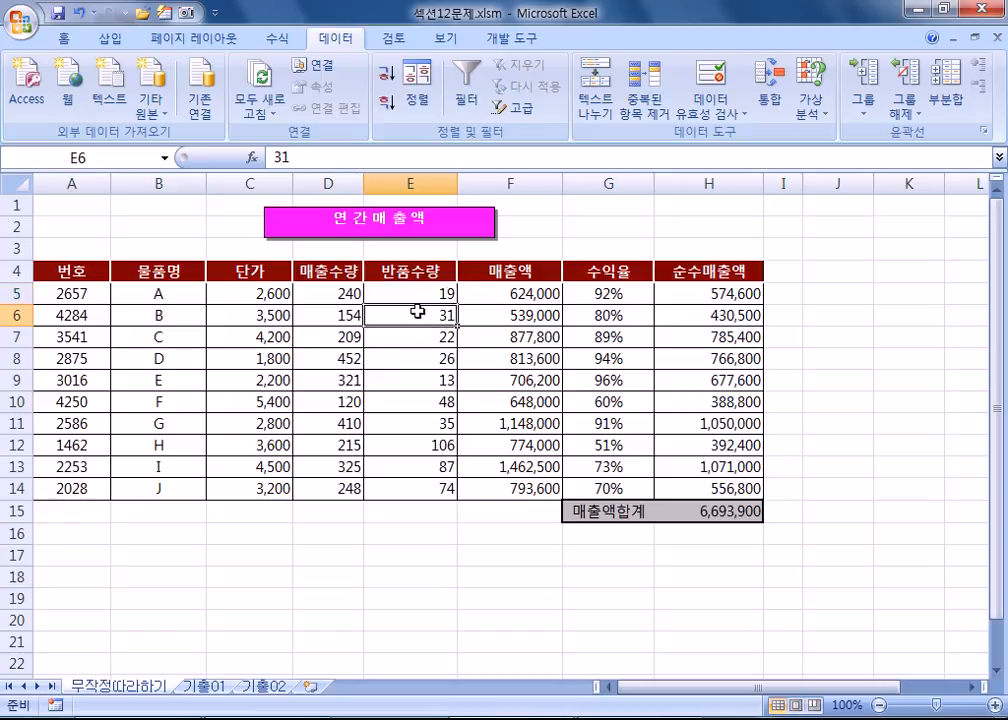
pyautogui.click(710, 509)
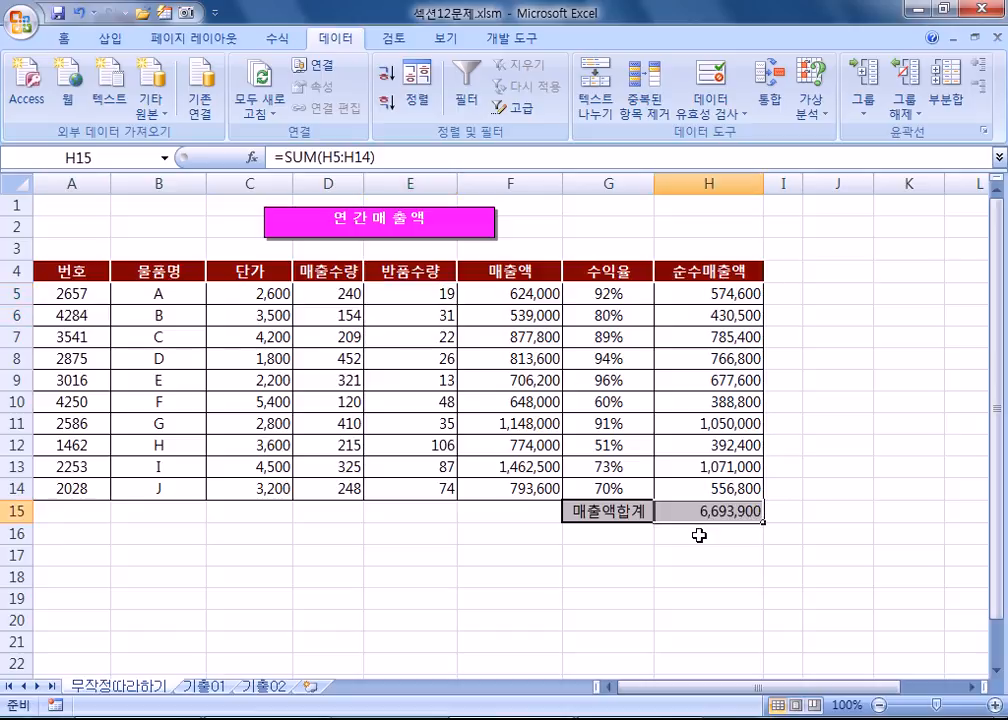
pyautogui.click(434, 294)
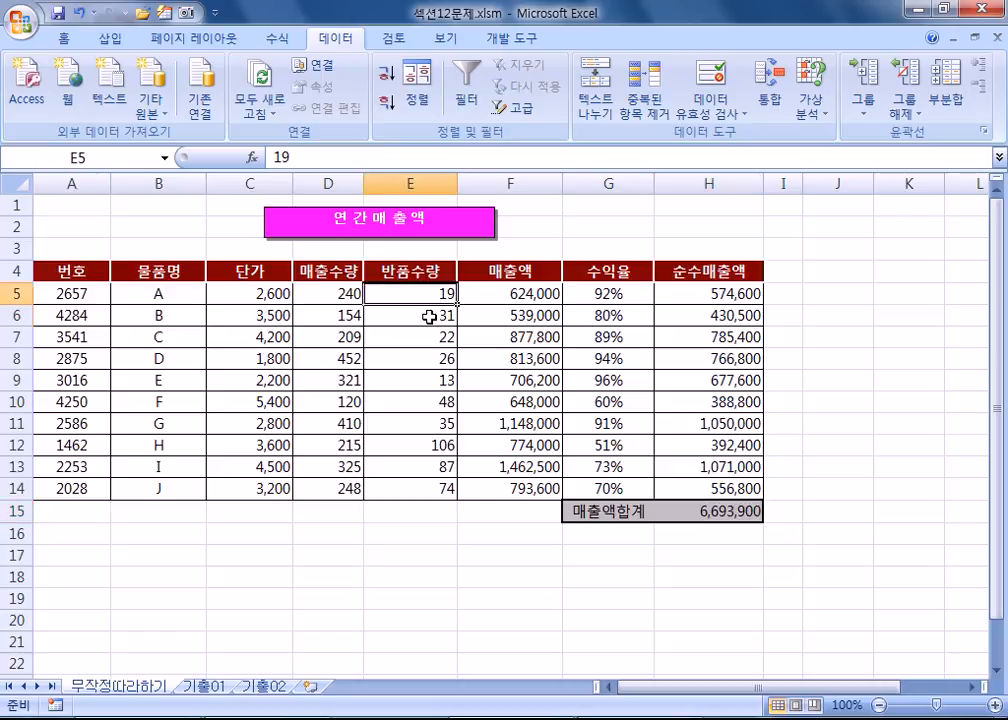
pyautogui.click(427, 316)
# Step: Define the name "A반품수량" for item A's return quantity cell E5
pyautogui.click(421, 293)
pyautogui.click(133, 158)
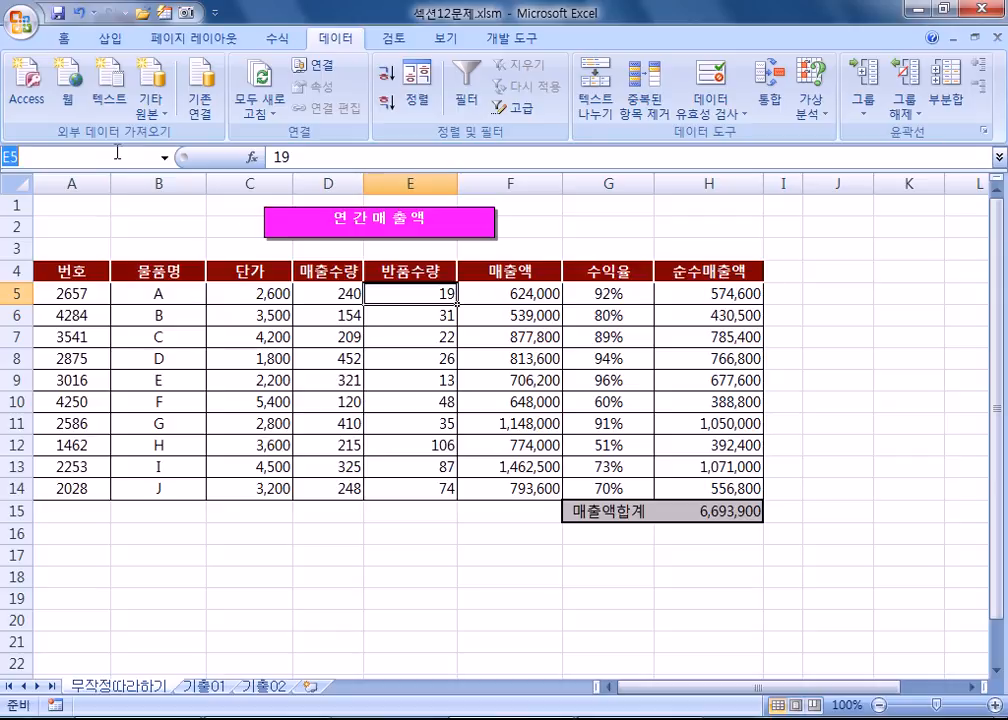
pyautogui.write('A밝ㄴ')
pyautogui.press('BackSpace')
pyautogui.press('BackSpace')
pyautogui.write('반품ㅅ')
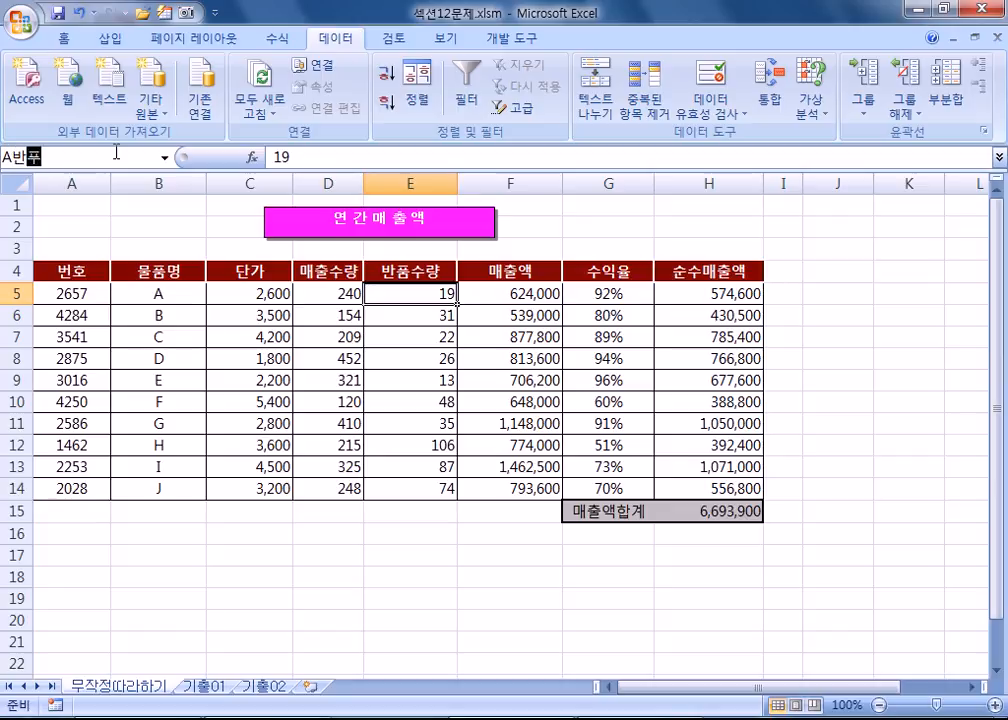
pyautogui.press('BackSpace')
pyautogui.write('수량')
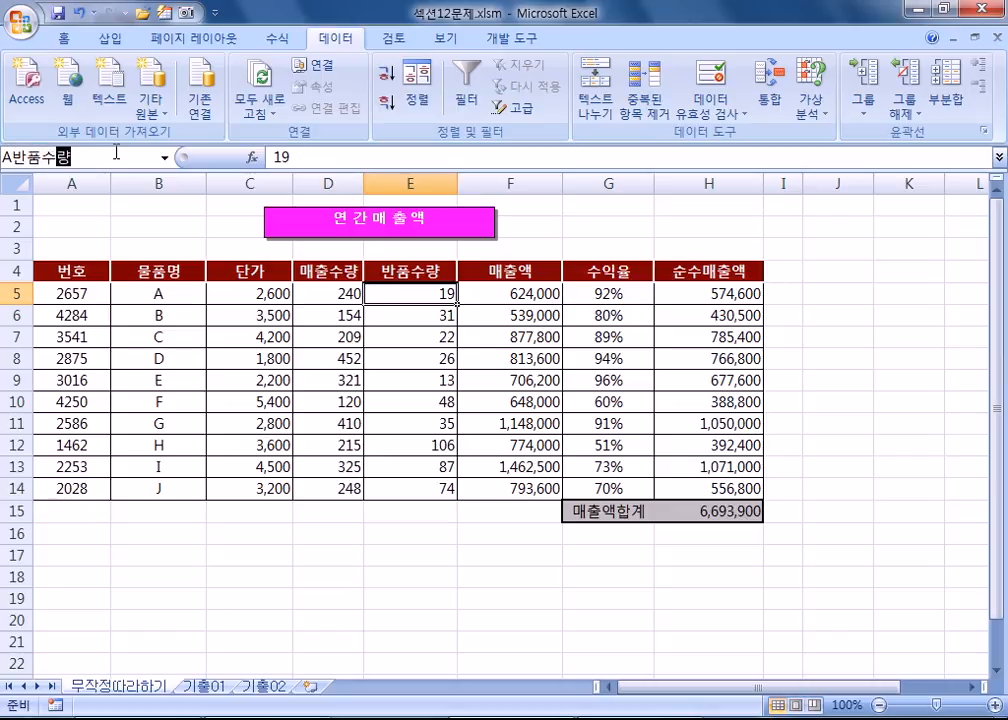
pyautogui.press('Return')
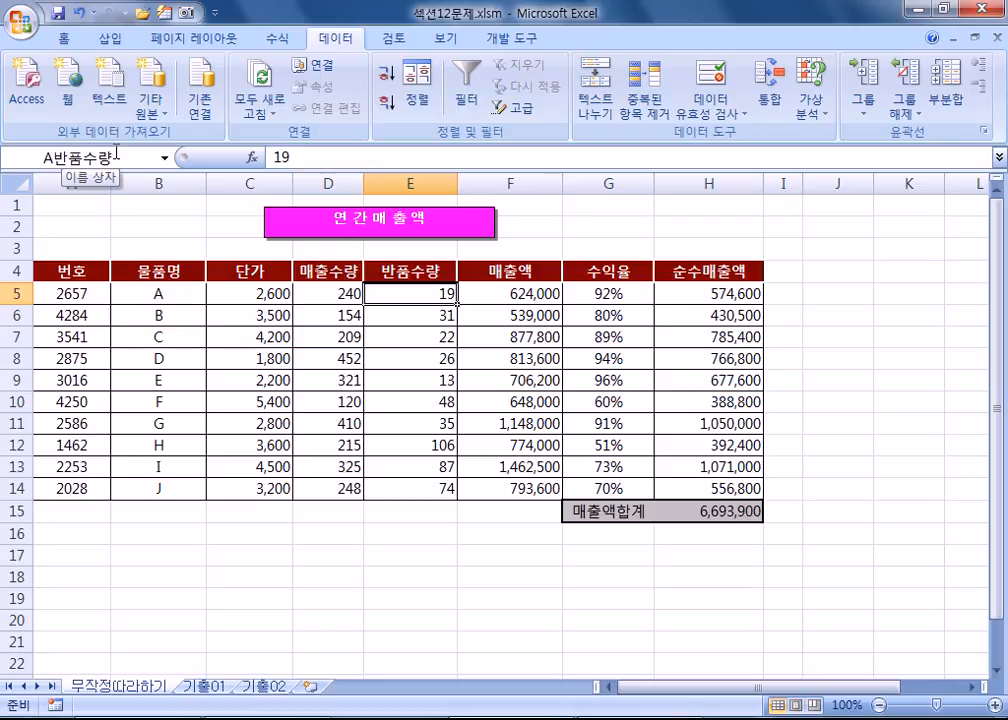
# Step: Define the name "B반품수량" for item B's return quantity cell E6
pyautogui.click(411, 323)
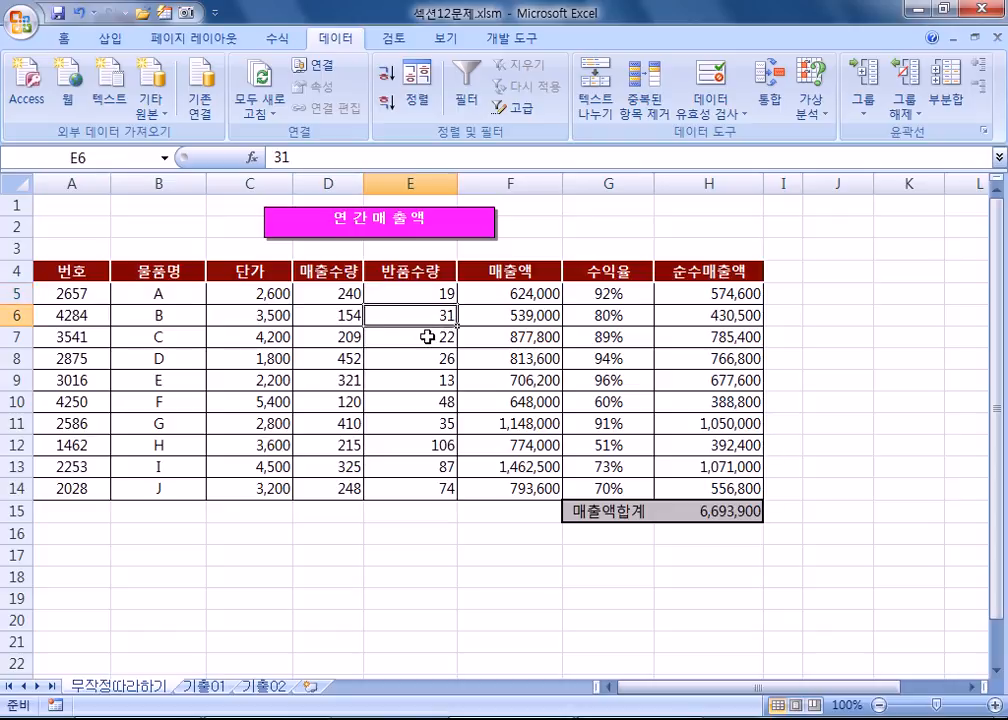
pyautogui.click(125, 157)
pyautogui.write('B반품')
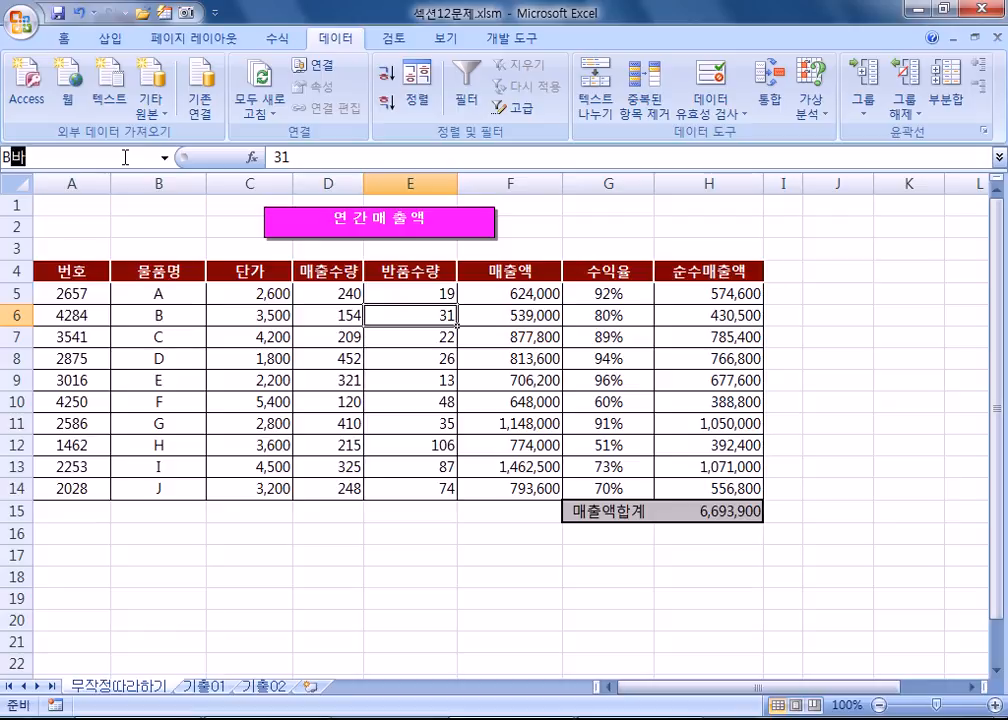
pyautogui.write('수량')
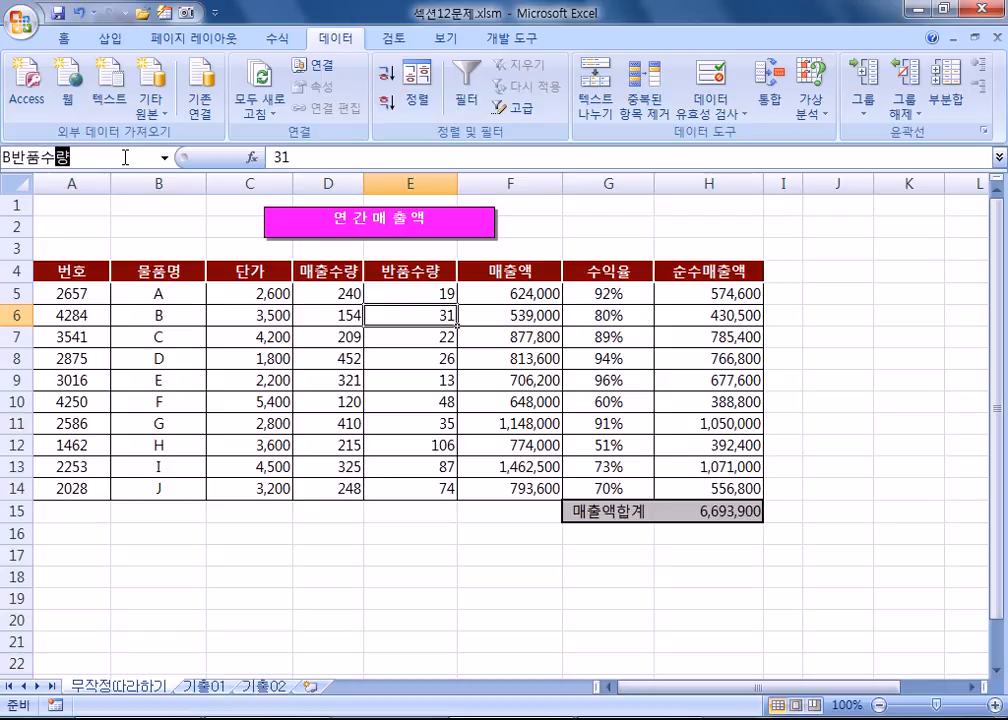
pyautogui.press('Return')
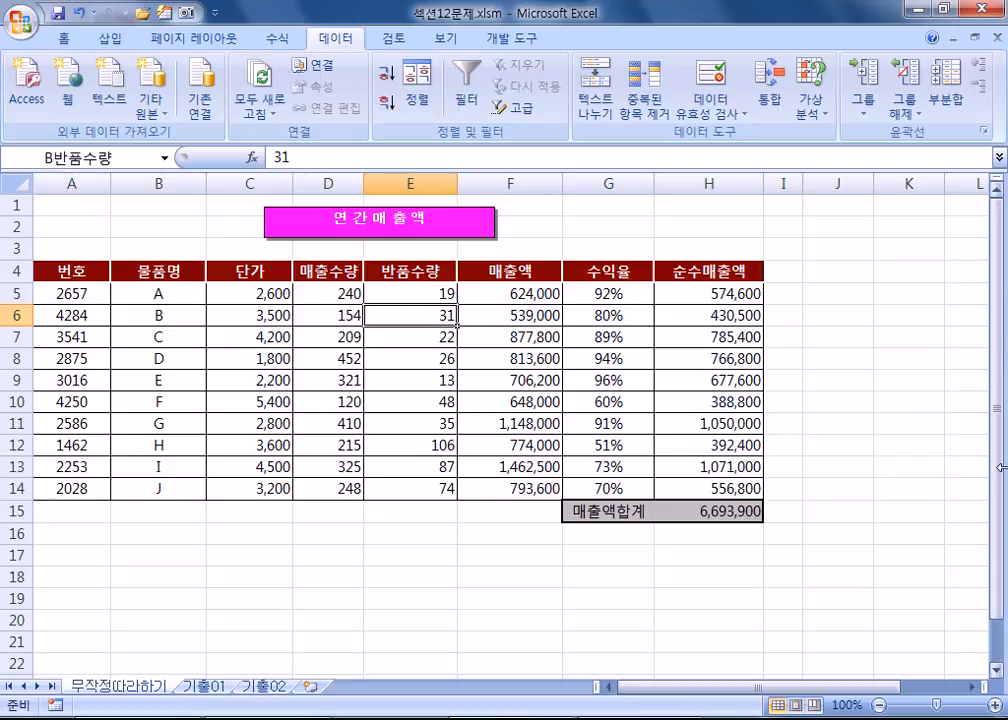
# Step: Define the name "매출액합계" for the net sales total cell H15
pyautogui.click(706, 510)
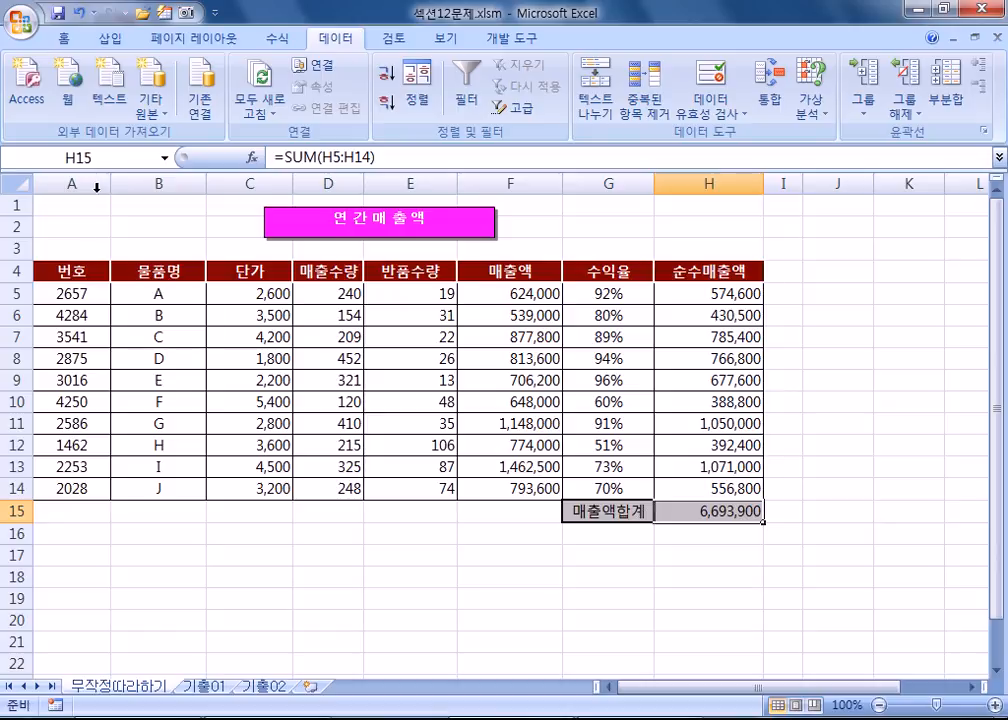
pyautogui.click(106, 157)
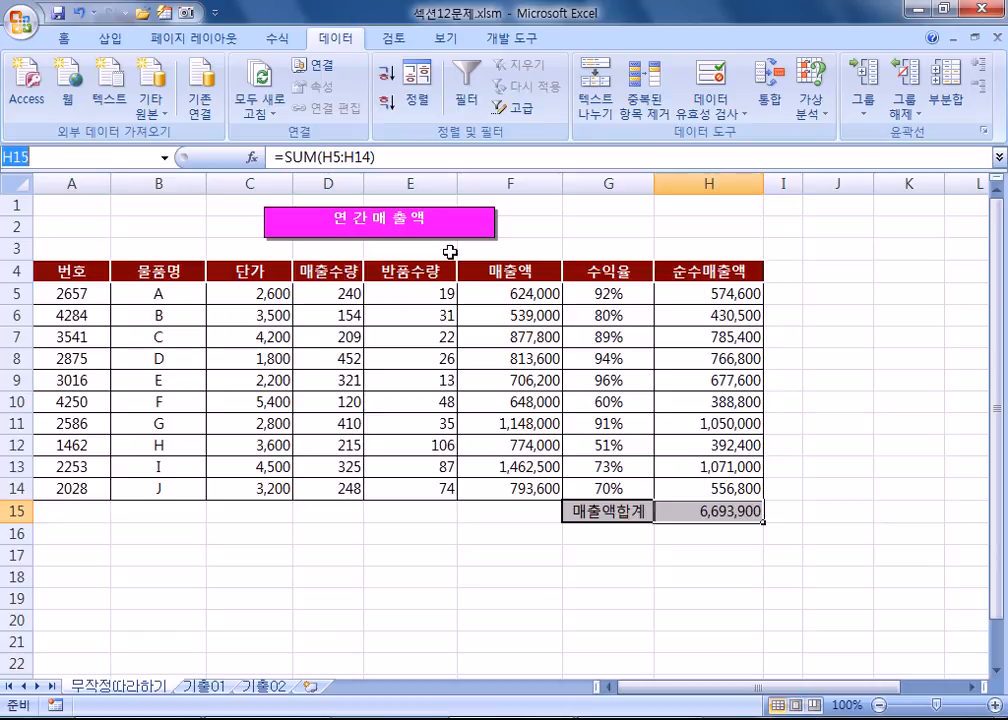
pyautogui.write('매출액합ㄱ')
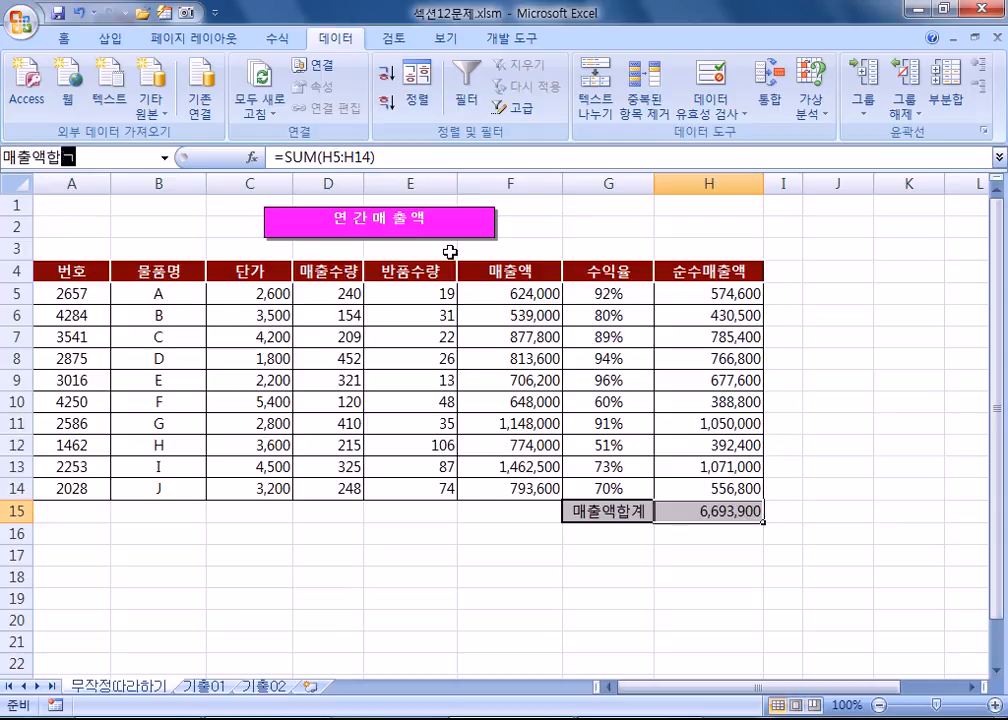
pyautogui.write('ㅖ')
pyautogui.press('Return')
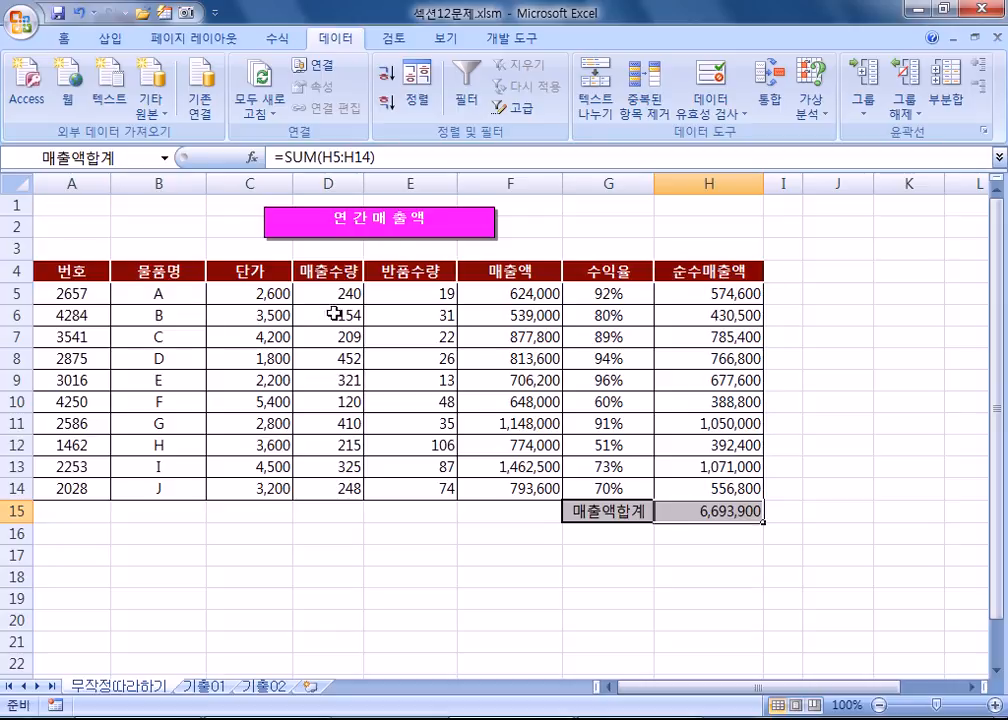
# Step: Open the Name Manager and examine the definition of A반품수량 in its edit dialog without changing it
pyautogui.click(400, 291)
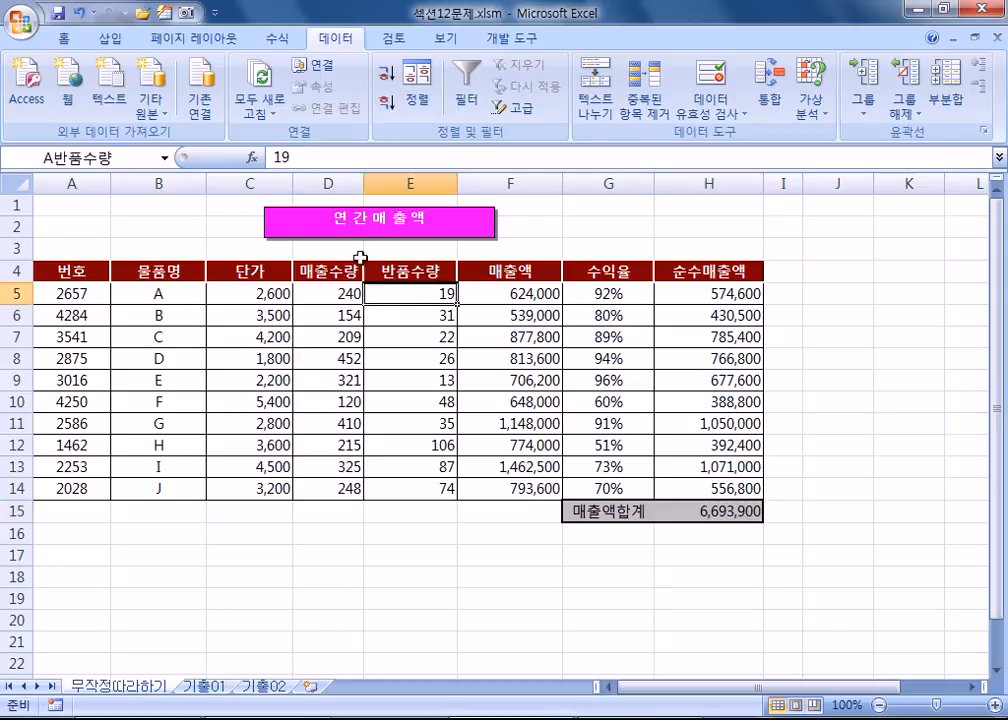
pyautogui.click(127, 158)
pyautogui.press('Escape')
pyautogui.click(294, 45)
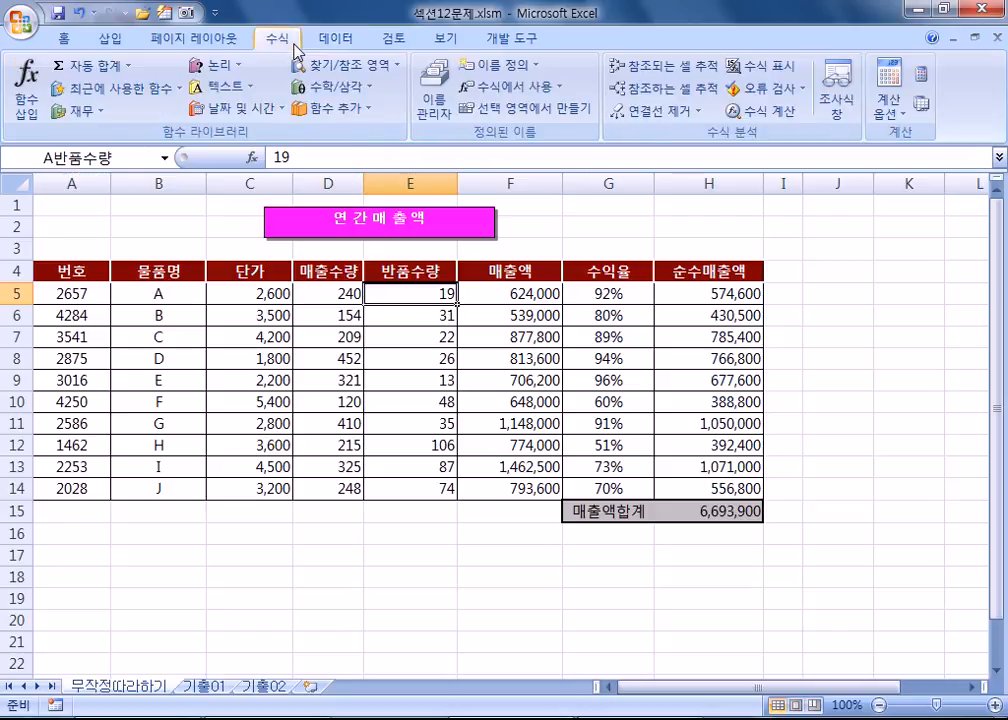
pyautogui.click(433, 97)
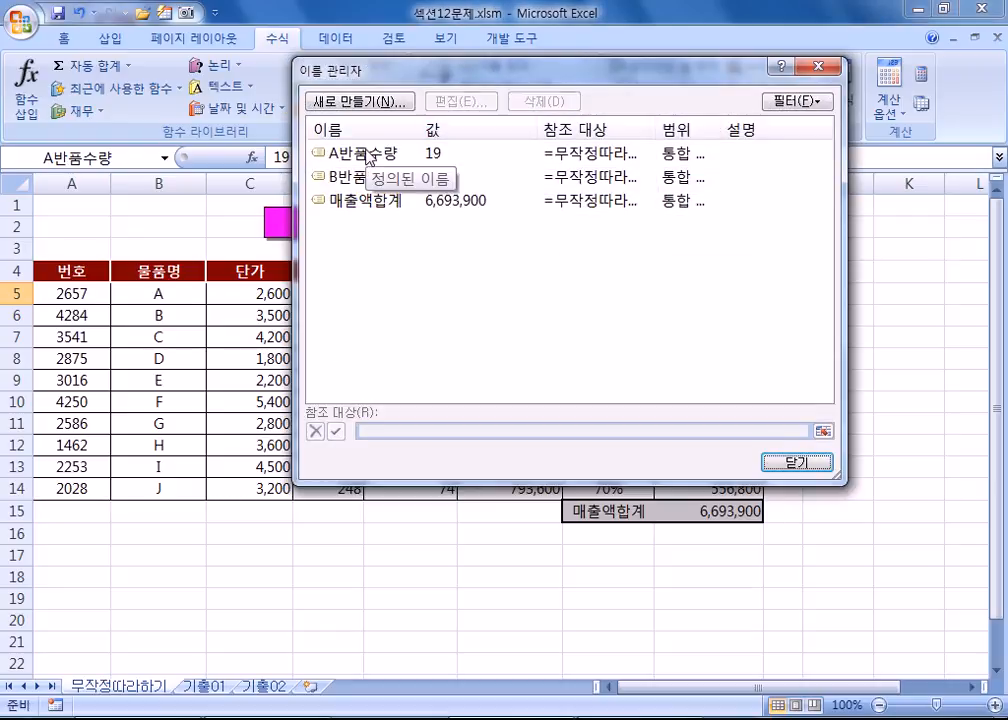
pyautogui.click(350, 153)
pyautogui.moveTo(392, 79); pyautogui.dragTo(577, 123)
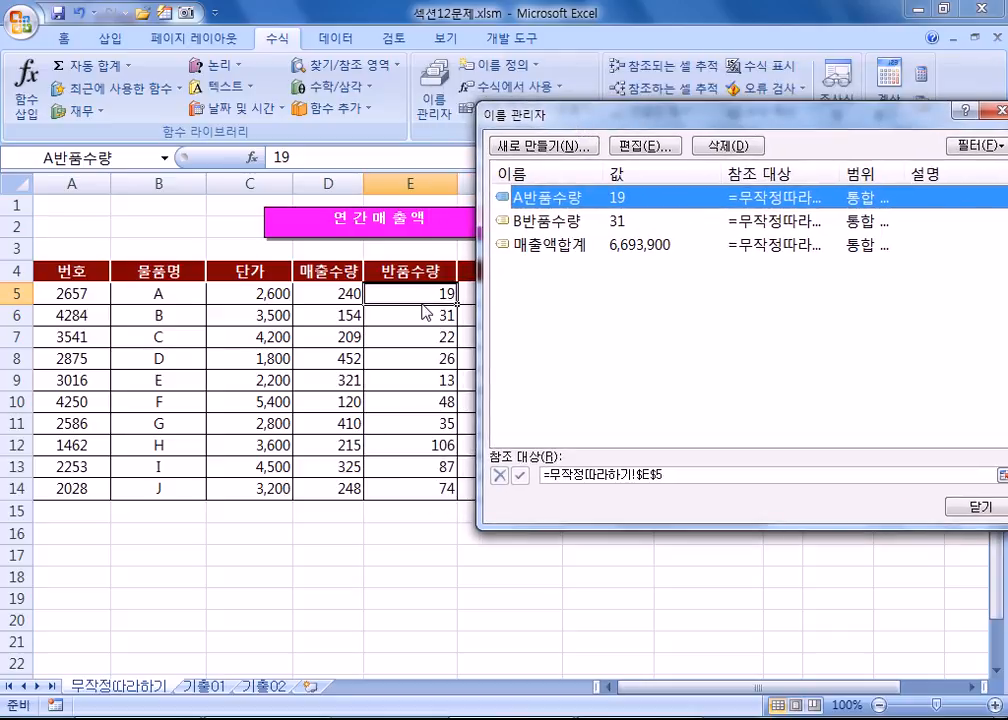
pyautogui.click(645, 145)
pyautogui.click(857, 408)
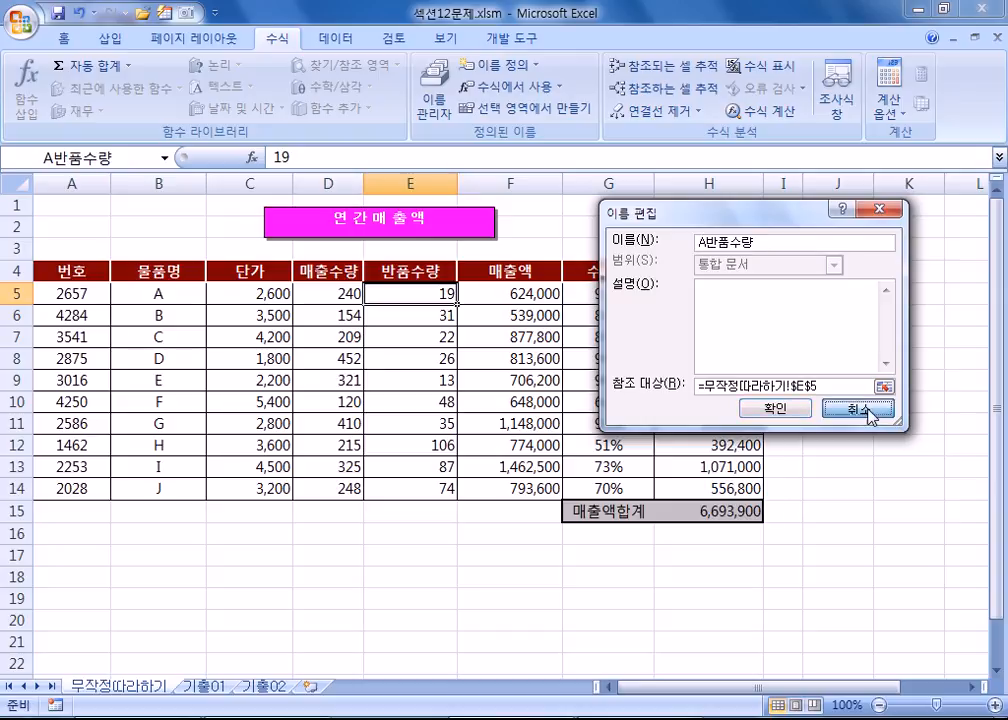
# Step: Delete the defined name A반품수량 and close the Name Manager
pyautogui.click(690, 147)
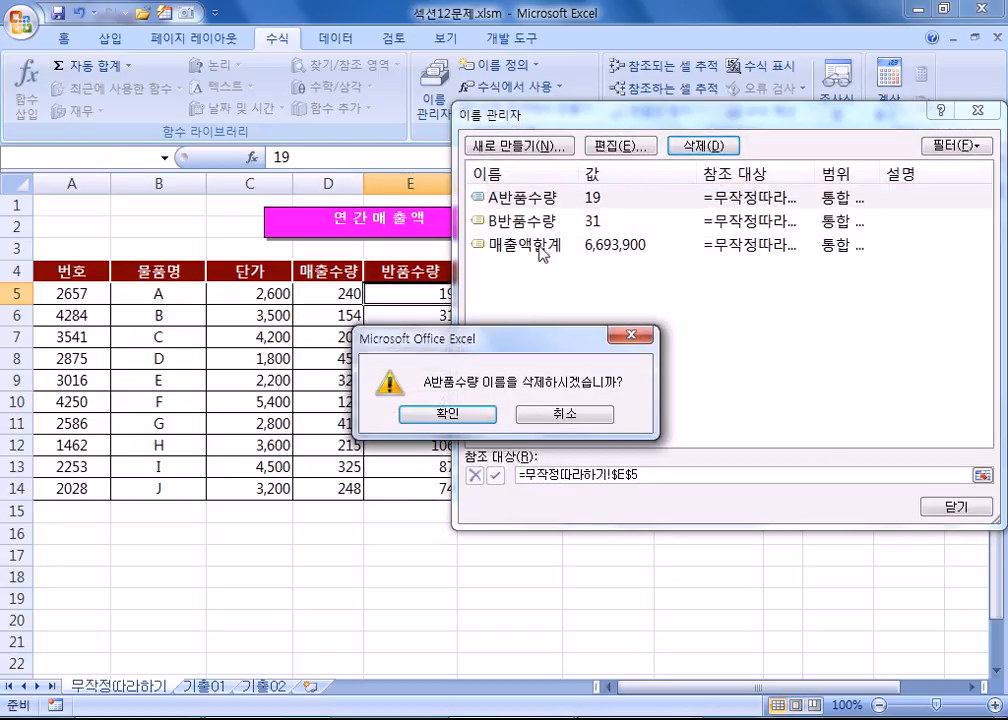
pyautogui.click(446, 414)
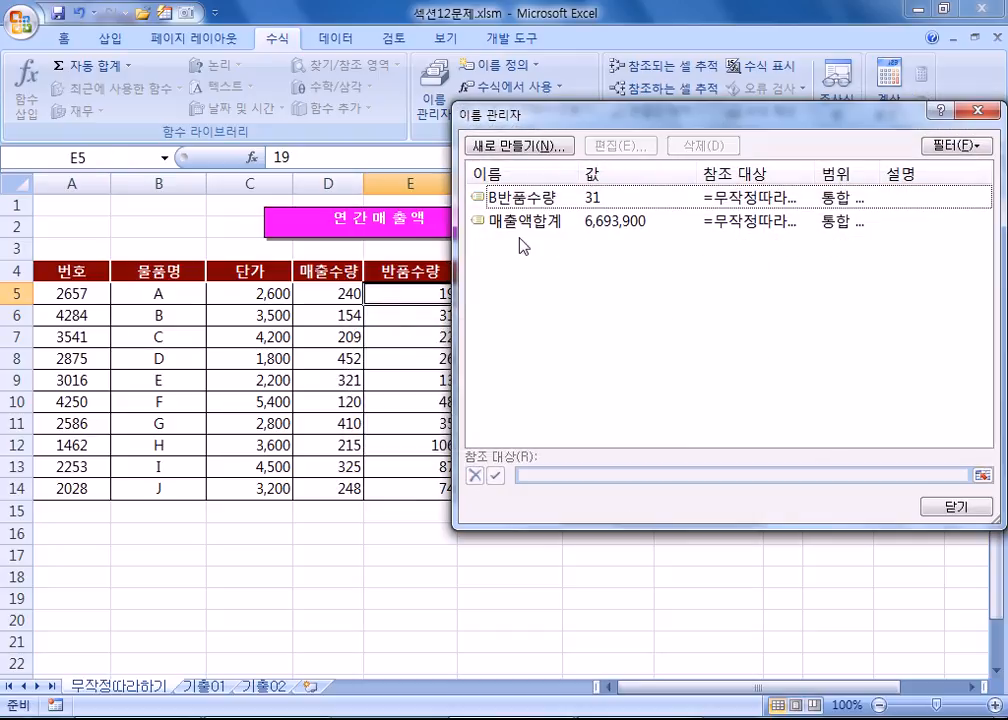
pyautogui.click(956, 507)
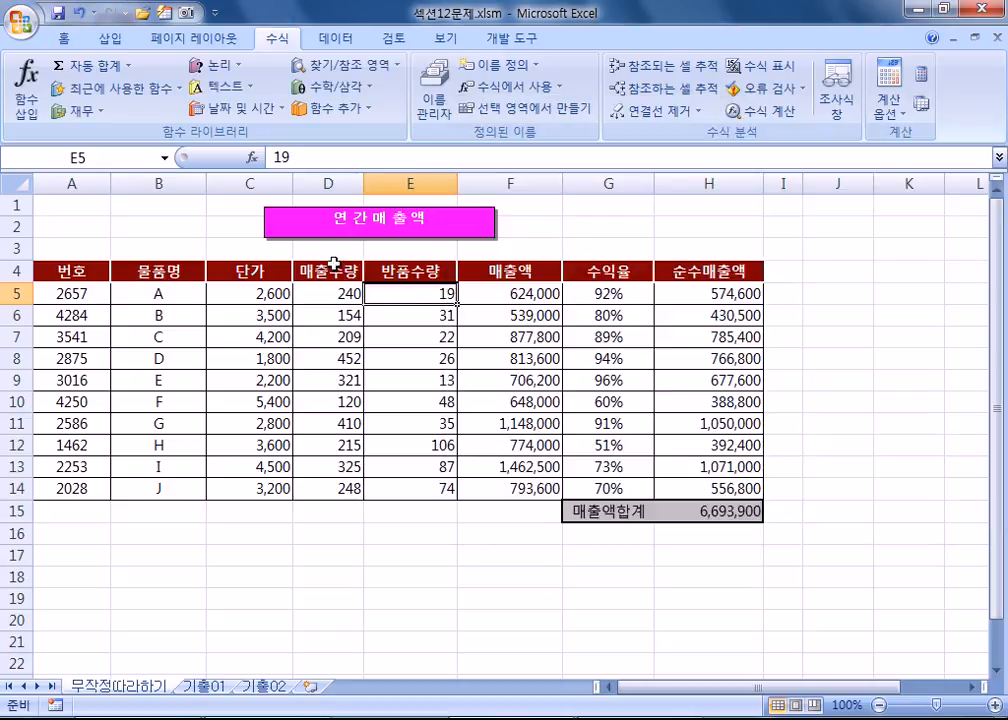
# Step: Assign the name "A반품수량" to cell E5 again
pyautogui.click(122, 155)
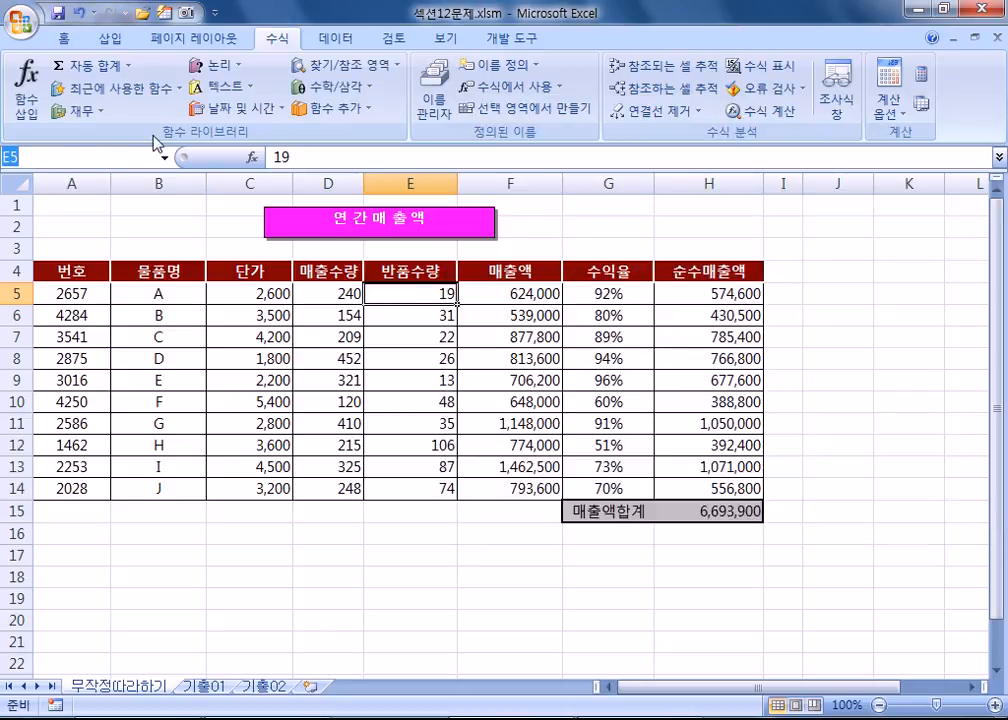
pyautogui.write('Aㅈ반품')
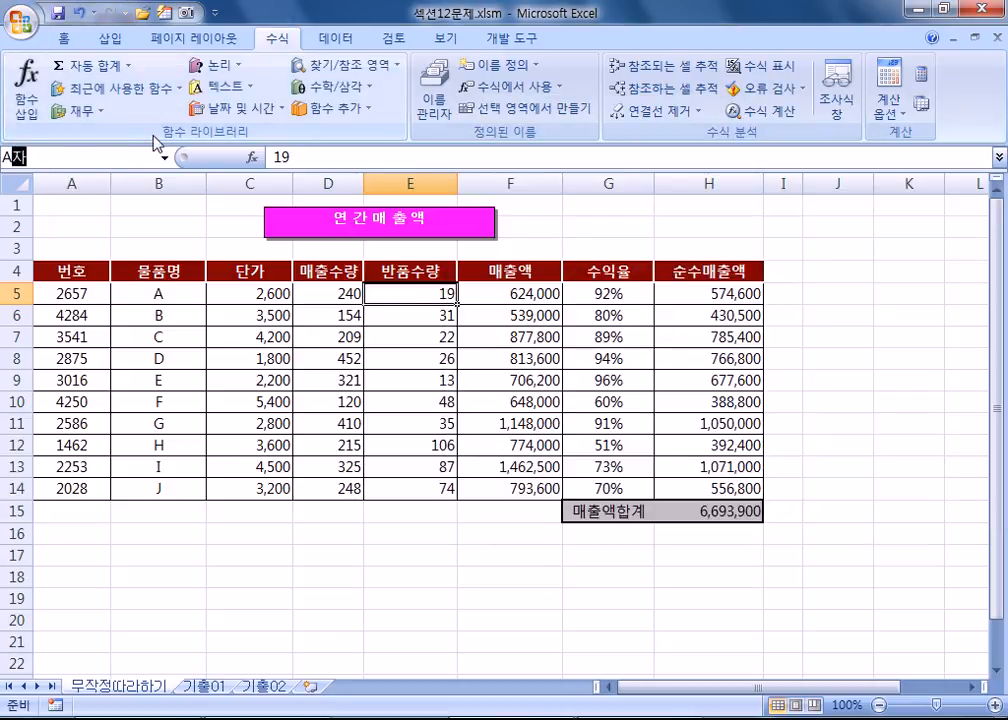
pyautogui.write('수량')
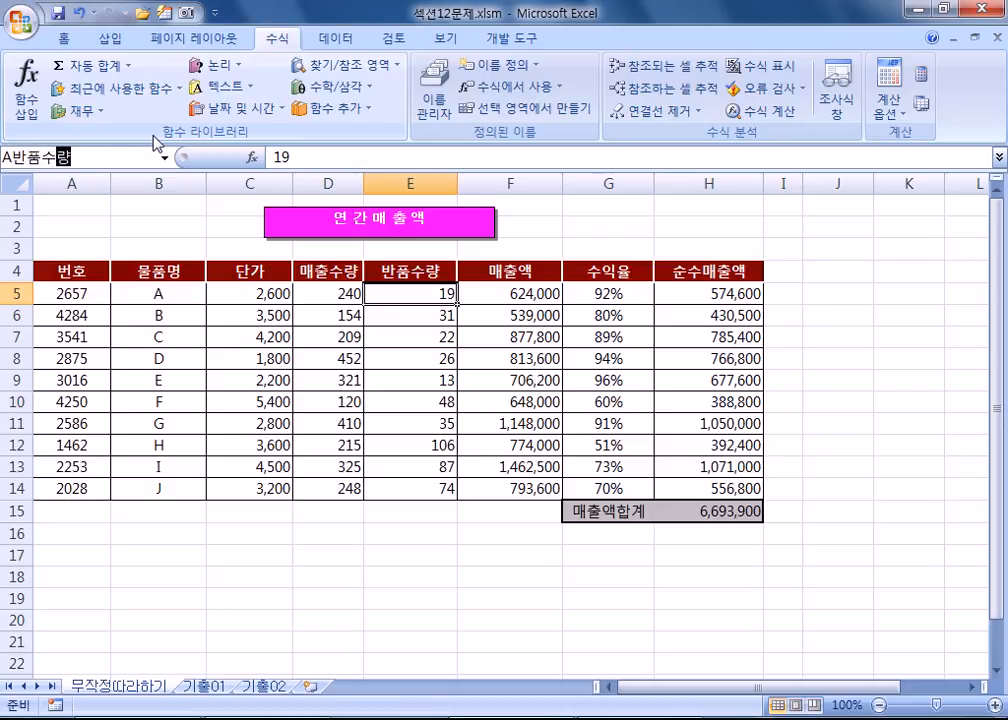
pyautogui.press('Return')
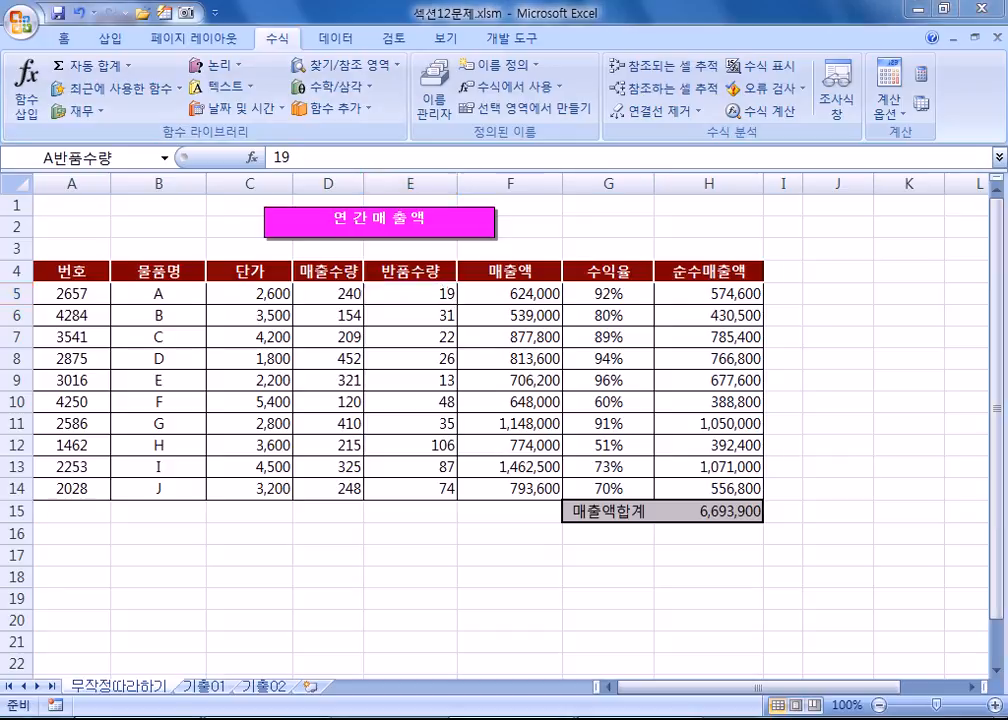
# Step: Switch to Notepad and add the heading "이름상자에 이름을 등록하는 규정" below the scenario note
pyautogui.hotkey('alt', 'Tab')
pyautogui.press('Return')
pyautogui.write('₩이₩')
pyautogui.press('BackSpace')
pyautogui.press('BackSpace')
pyautogui.press('BackSpace')
pyautogui.write('이름상자에 ')
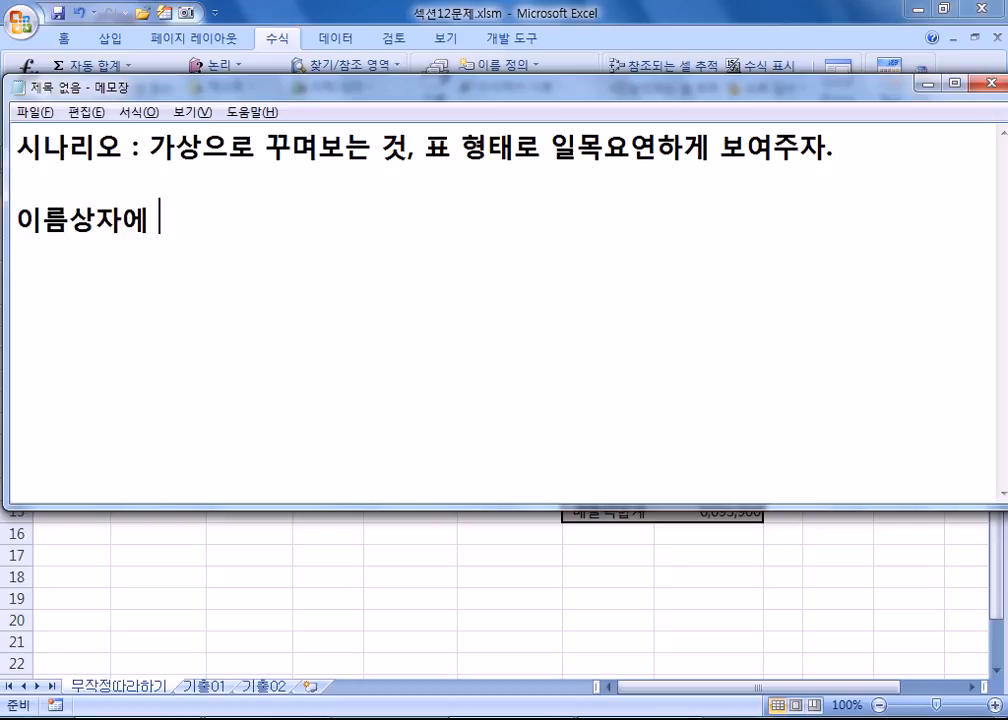
pyautogui.write('이름을 등록하는 규정')
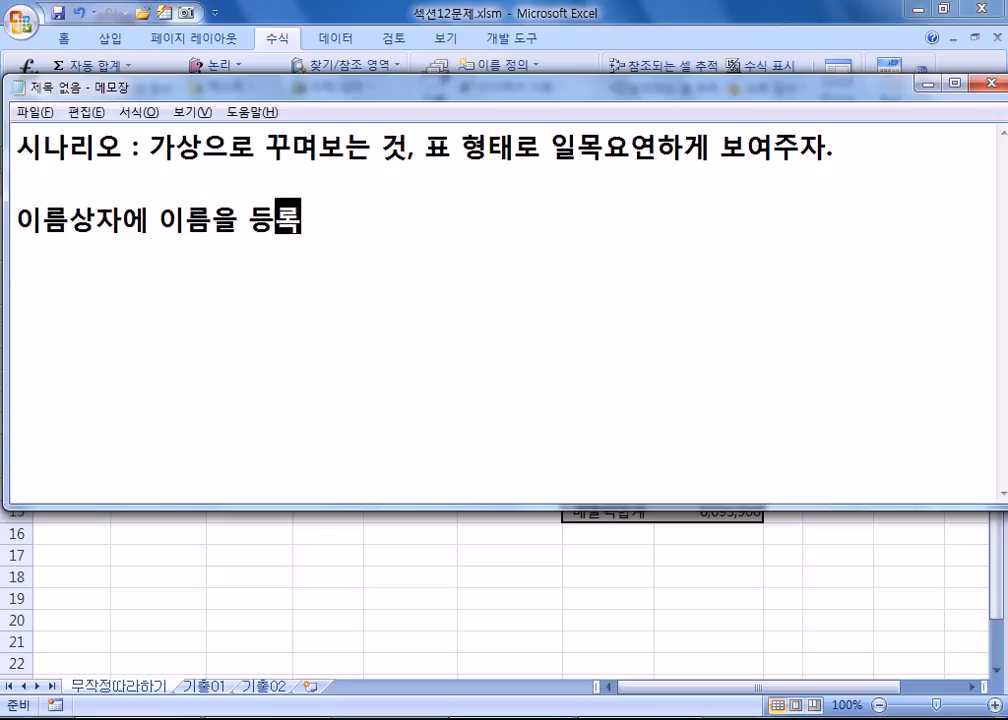
# Step: Add the first rule under the heading: "* 영문자, 한글, 숫자를 이용할 수 있다."
pyautogui.press('Return')
pyautogui.write('*')
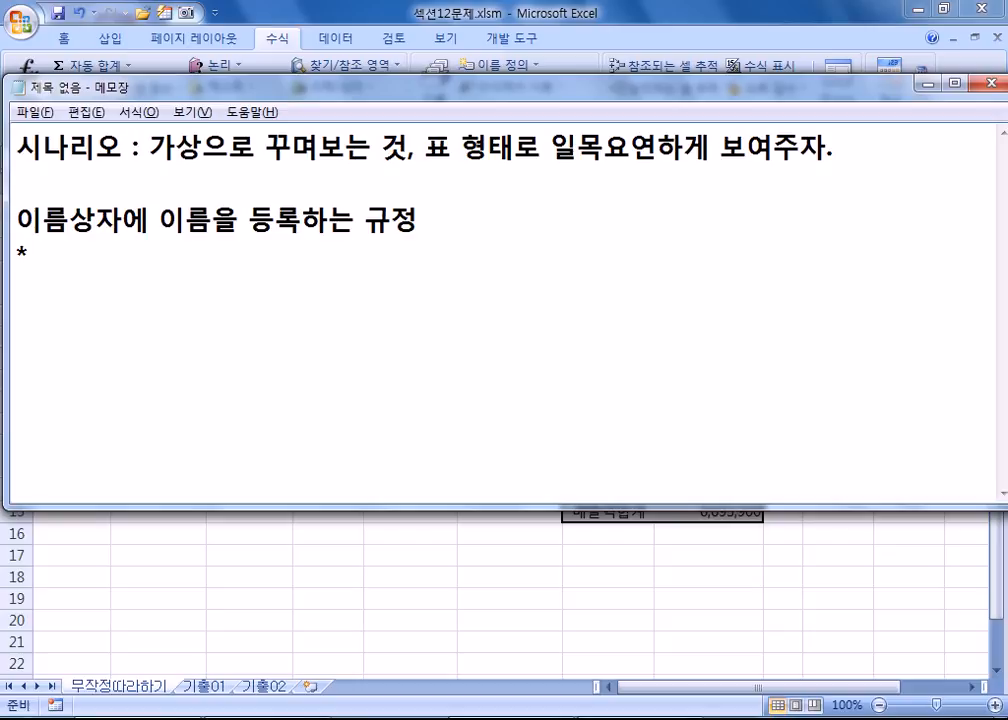
pyautogui.write('영문자,')
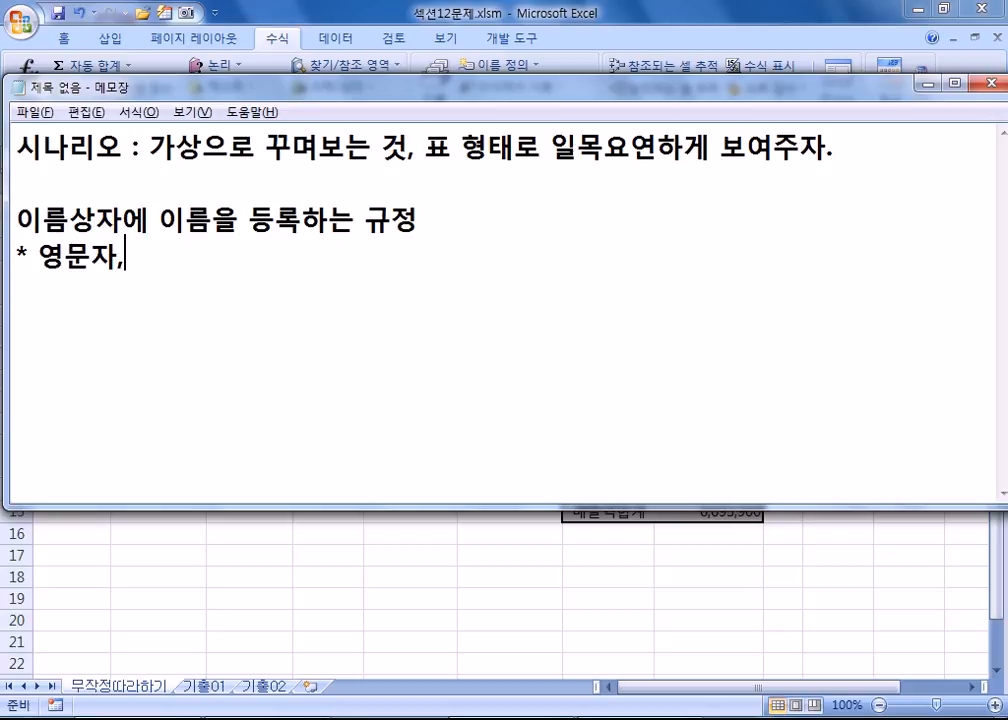
pyautogui.write(' 한글, ')
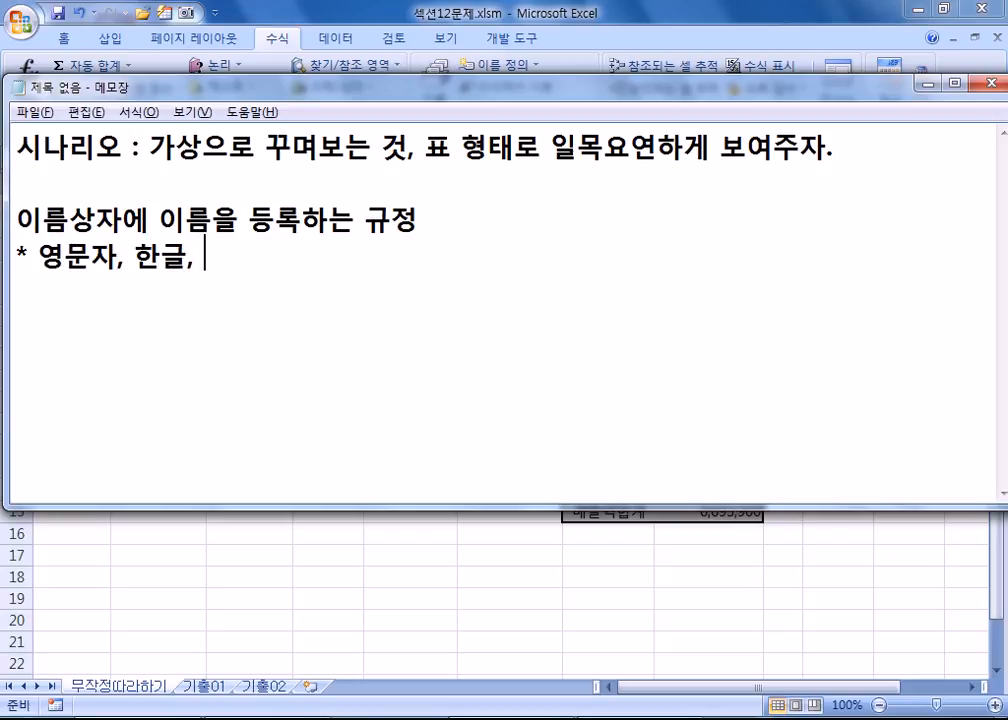
pyautogui.write('숫자 ㄹ')
pyautogui.press('BackSpace')
pyautogui.press('BackSpace')
pyautogui.write('ㄹ를 이용할 ㅅ')
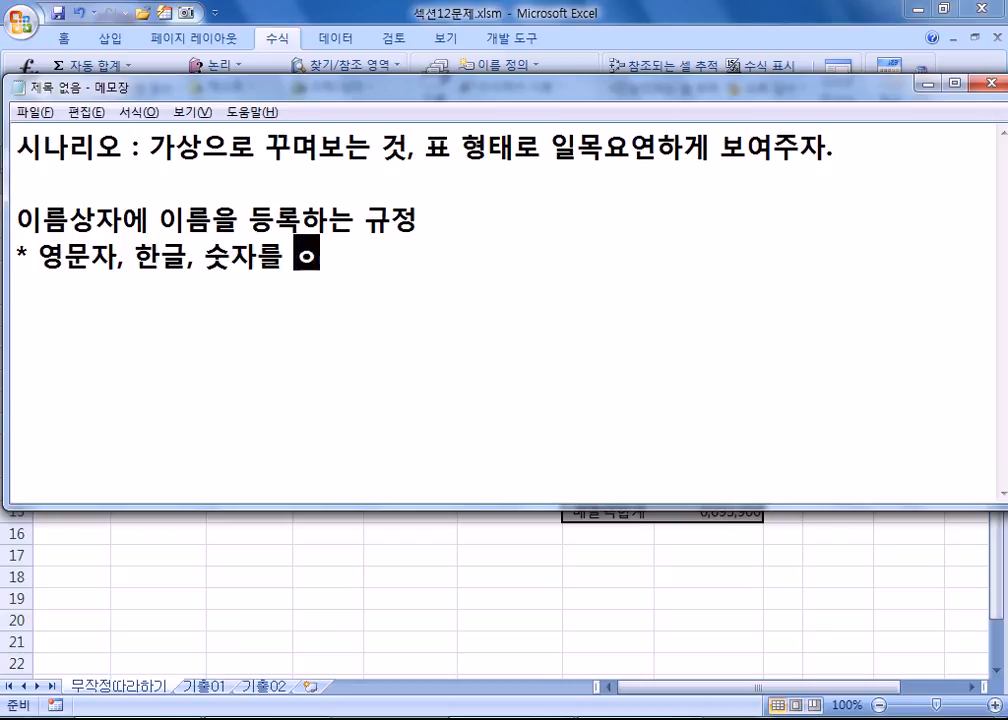
pyautogui.write('ㅜ 있다.')
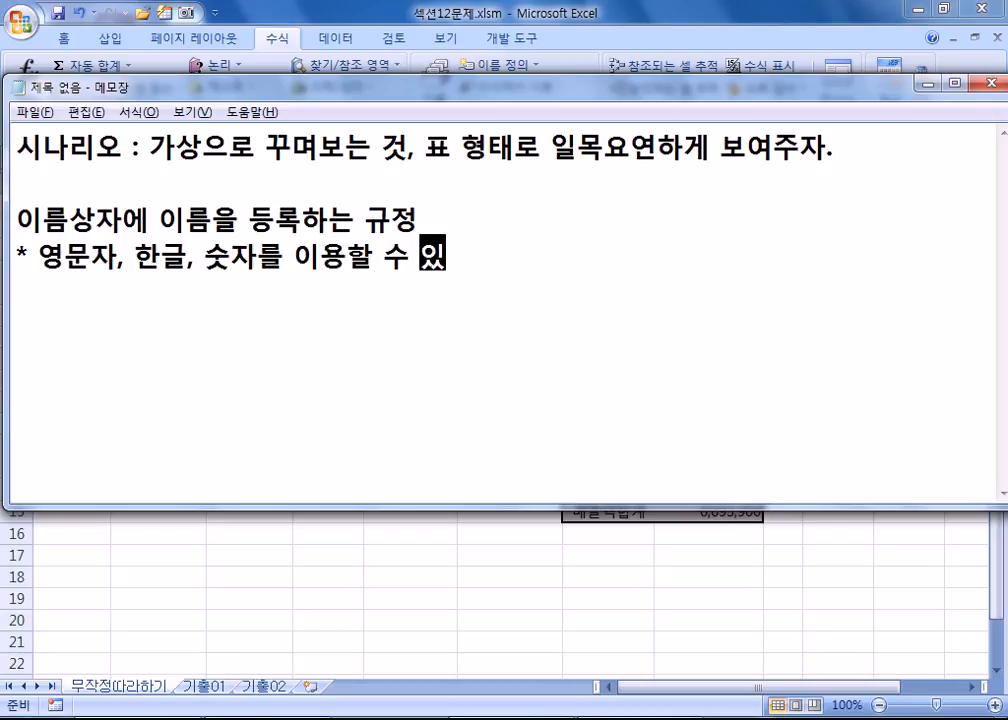
# Step: Add a second rule on a new line: "* 밑줄("_")을 사용할 수 있다."
pyautogui.press('Return')
pyautogui.write('* ')
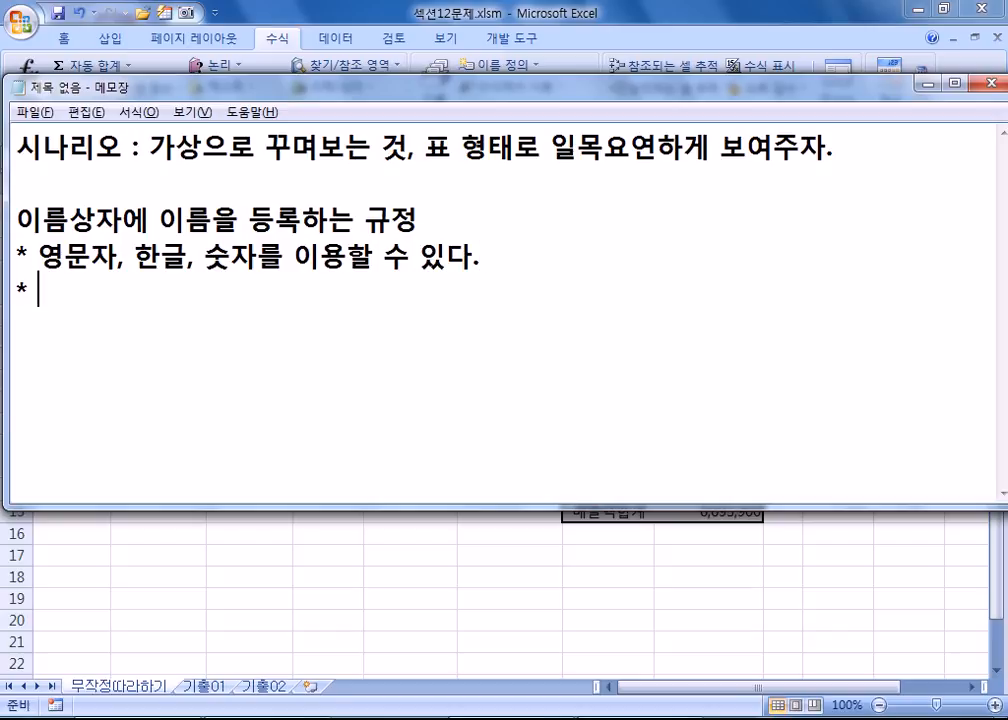
pyautogui.write('밉줄')
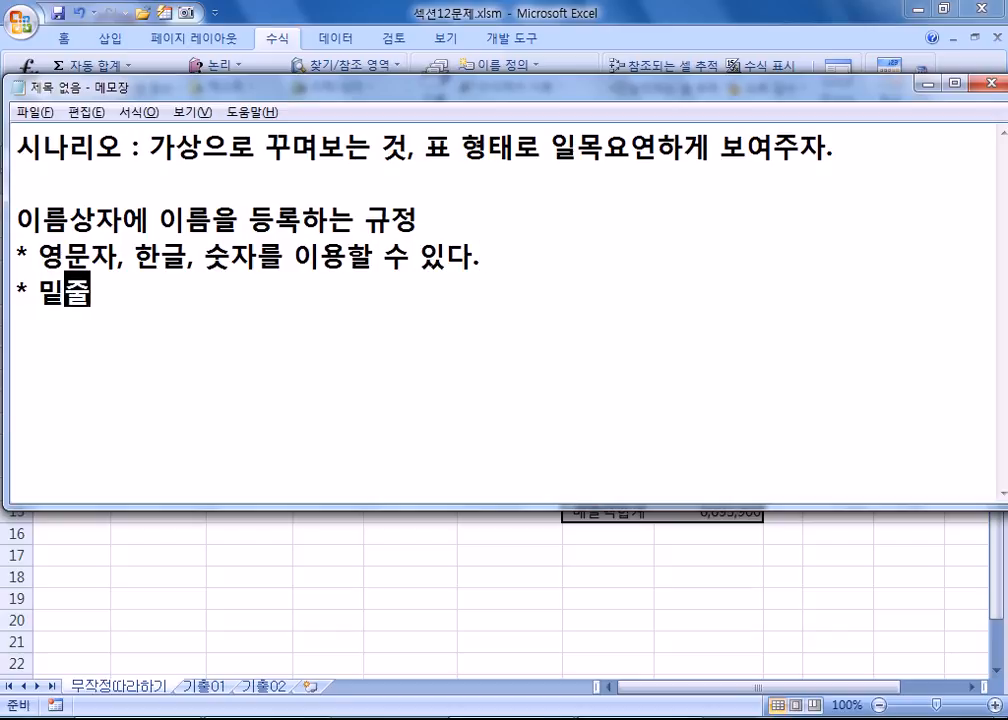
pyautogui.write('("_")을 ')
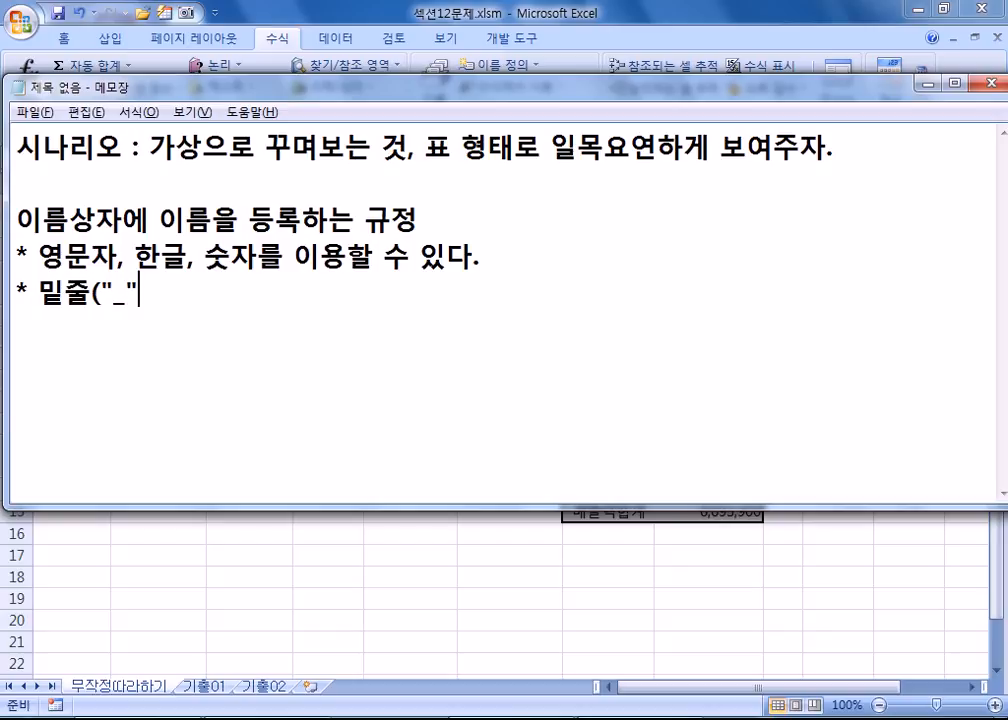
pyautogui.write('사용')
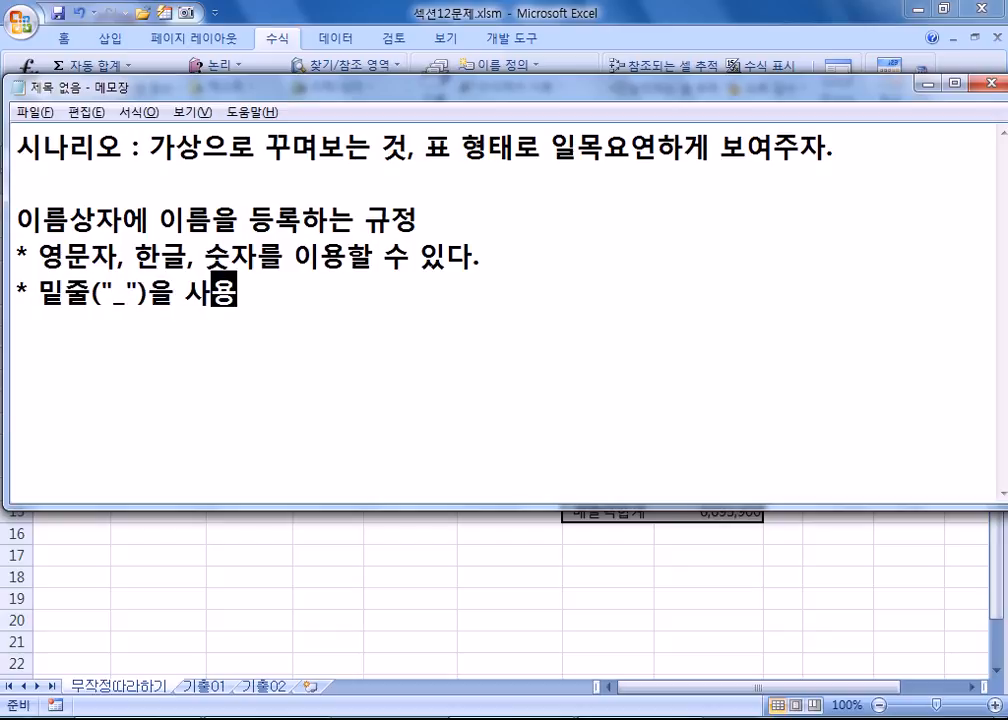
pyautogui.write('할 수 이ㅆ다.')
# Step: Add a third rule on a new line: "* 첫글자는 숫자로 시작할 수 없다."
pyautogui.press('Return')
pyautogui.write('* ')
pyautogui.write('첫글ㅈ')
pyautogui.write('ㅏ는 숫자로 ㅅ')
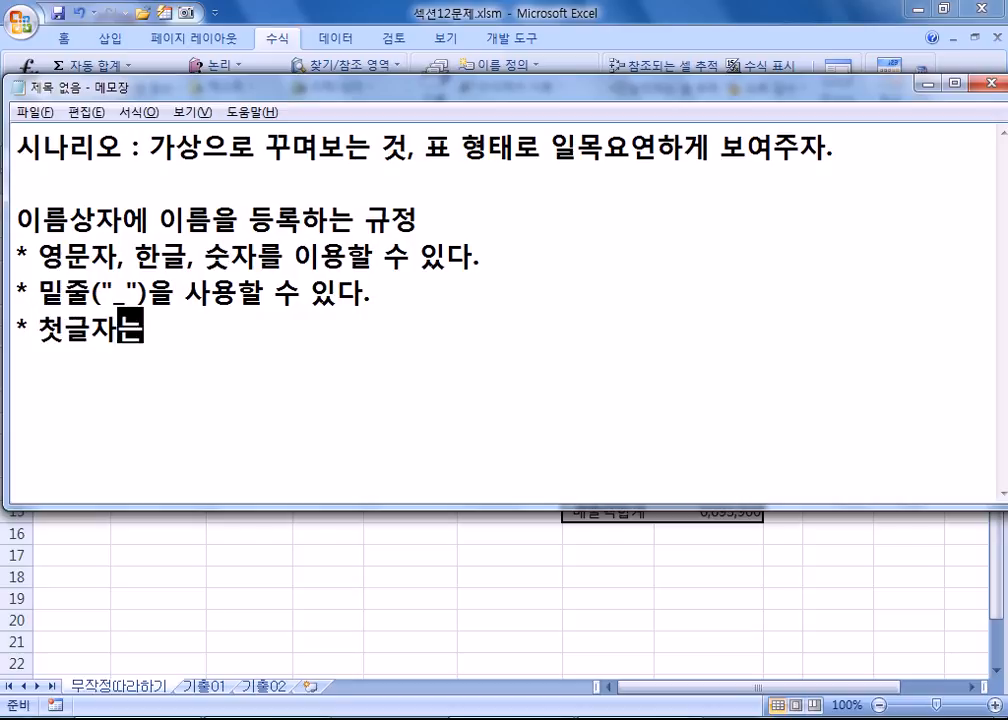
pyautogui.write('ㅣ작할 수 없')
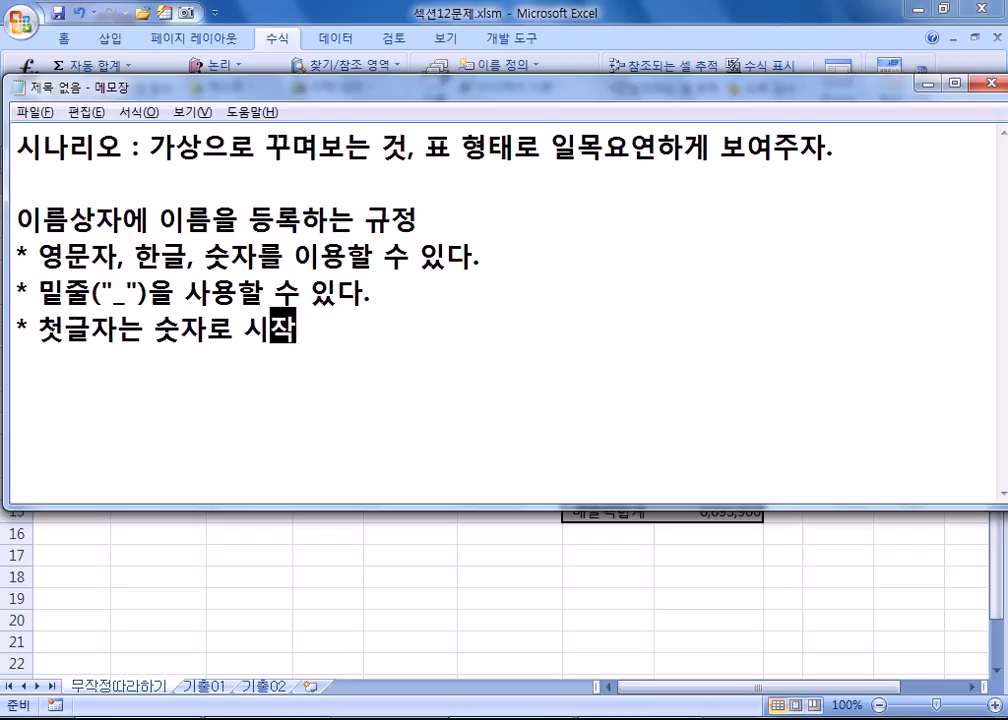
pyautogui.write('다.')
# Step: Add a fourth rule, "* 공백은 허용하지 않는다.", and start a new line below it
pyautogui.press('Return')
pyautogui.write('* 공백은 ㅎ')
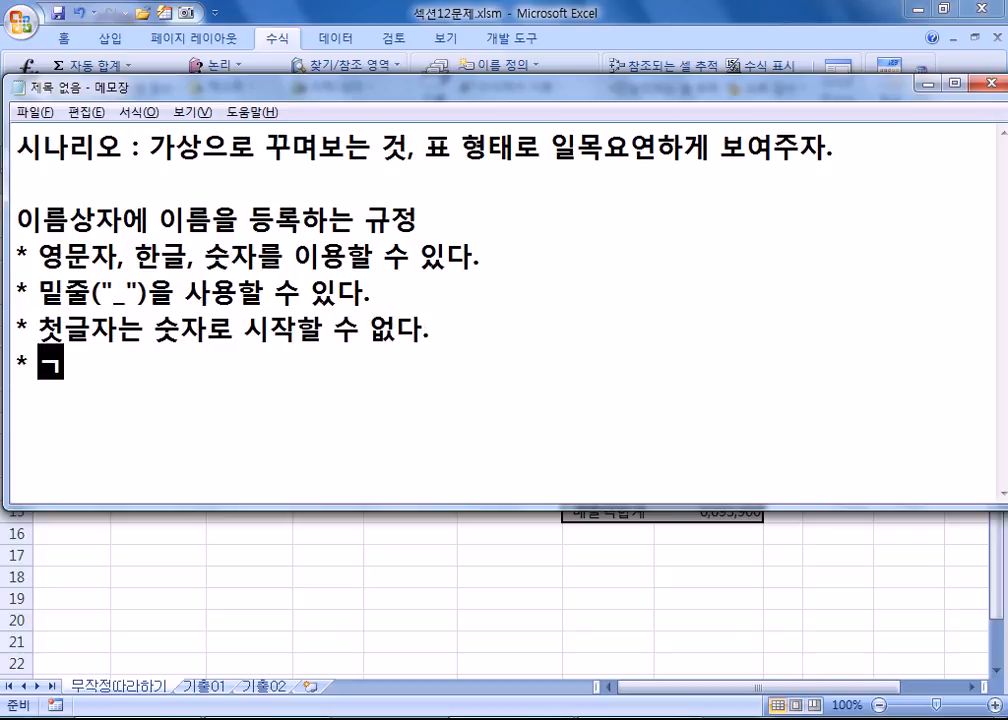
pyautogui.write('ㅓ용하지 안')
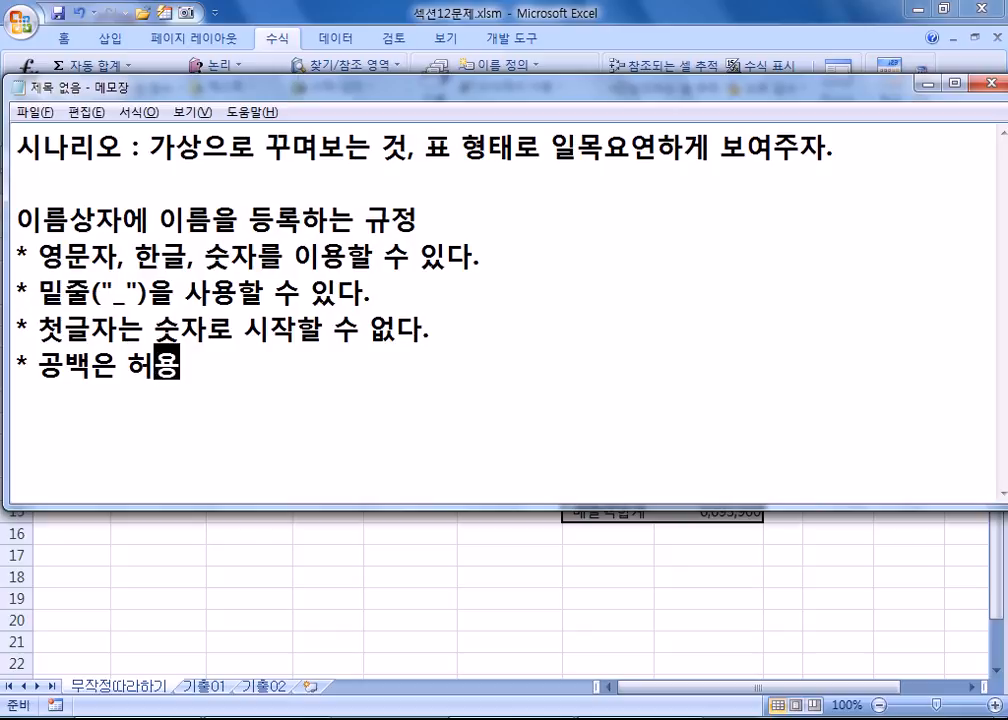
pyautogui.write('ㅎ는다,')
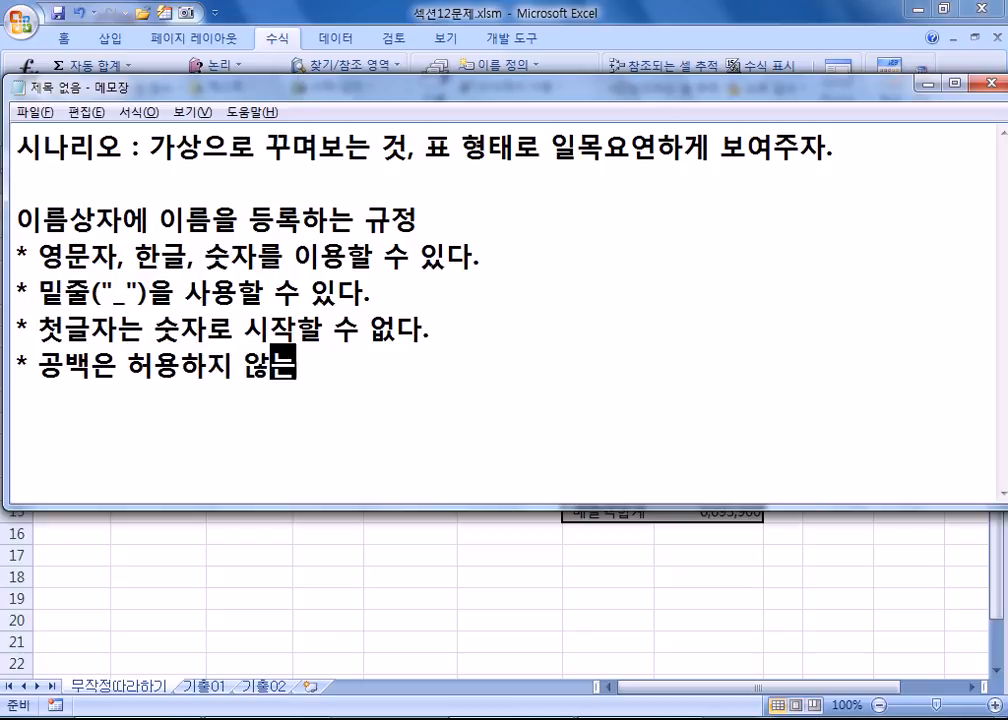
pyautogui.press('BackSpace')
pyautogui.write('.')
pyautogui.press('Return')
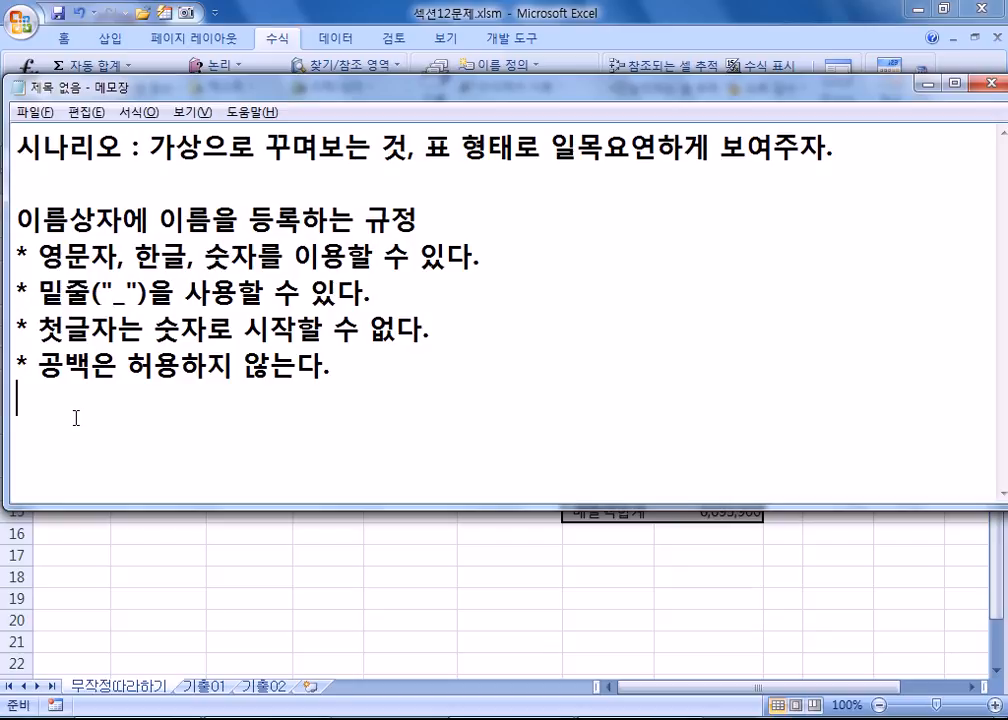
# Step: Write the naming examples "_시작" marked O and "3시작" marked X, separated by a comma, below the rules
pyautogui.write('"_시작" ')
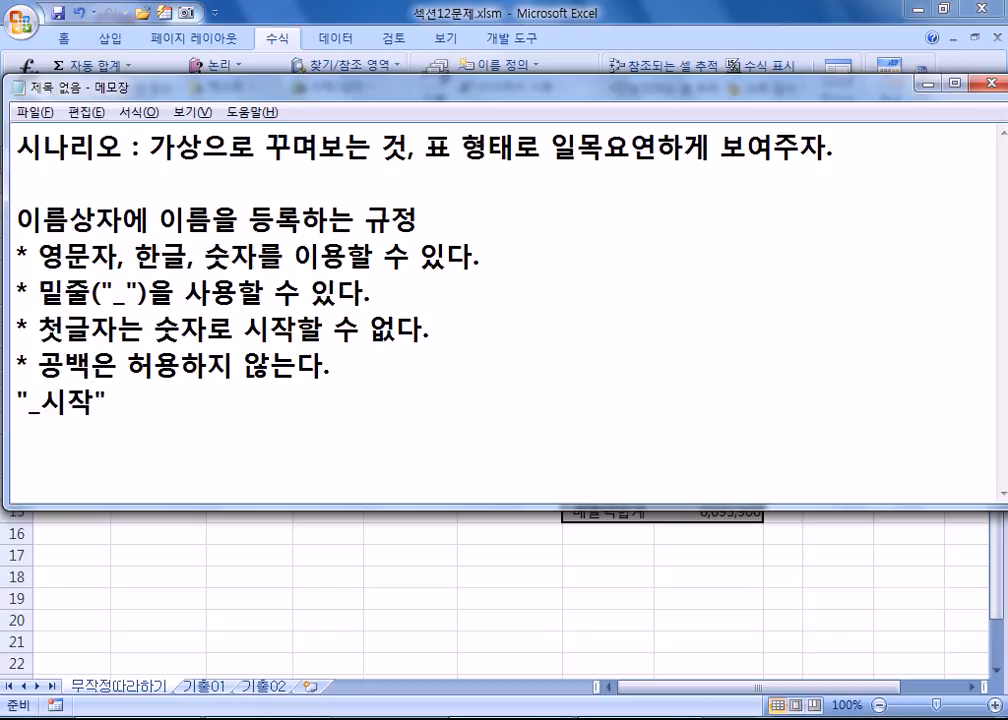
pyautogui.write('o')
pyautogui.press('BackSpace')
pyautogui.write('OP')
pyautogui.press('BackSpace')
pyautogui.write(', "')
pyautogui.write('3TLW')
pyautogui.press('BackSpace')
pyautogui.press('BackSpace')
pyautogui.press('BackSpace')
pyautogui.press('Hangul')
pyautogui.write('시작"')
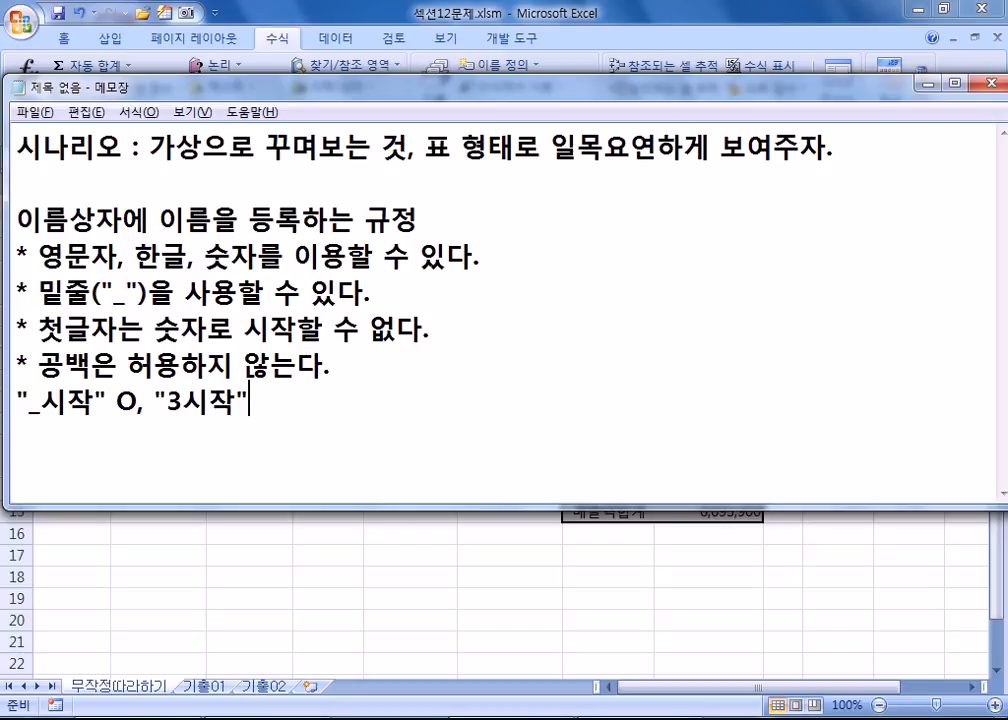
pyautogui.press('Hangul')
pyautogui.write('X')
# Step: Append the example "반품 수량" marked X to the same line, followed by two line breaks
pyautogui.write(', "')
pyautogui.write('QKS')
pyautogui.press('BackSpace')
pyautogui.press('BackSpace')
pyautogui.press('BackSpace')
pyautogui.write('반품 술')
pyautogui.write('량" X')
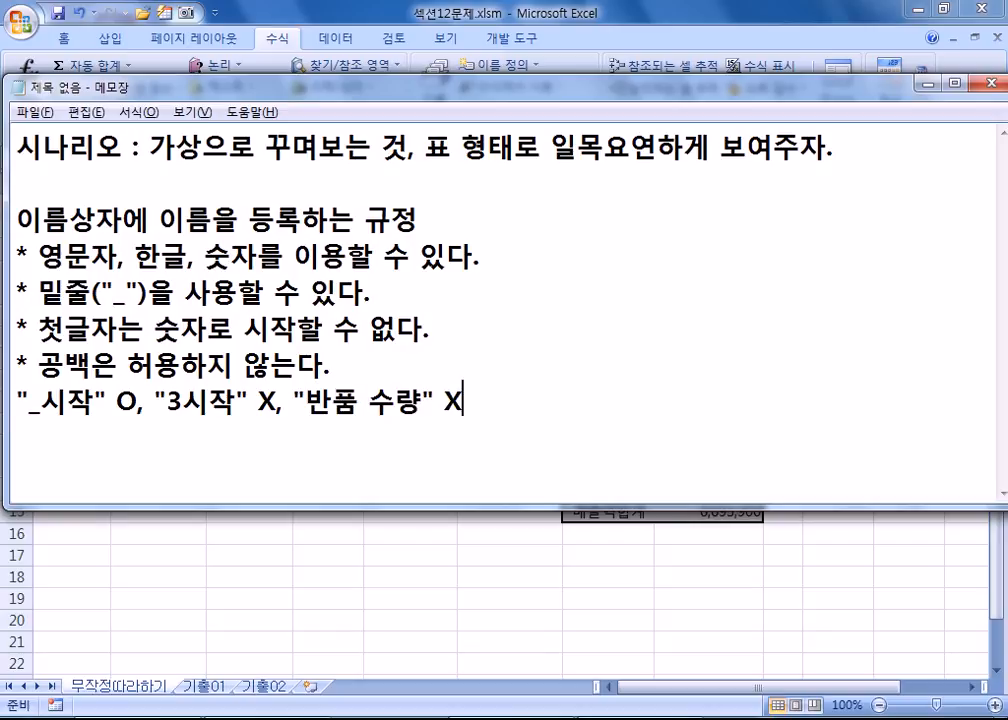
pyautogui.moveTo(359, 405); pyautogui.dragTo(377, 408)
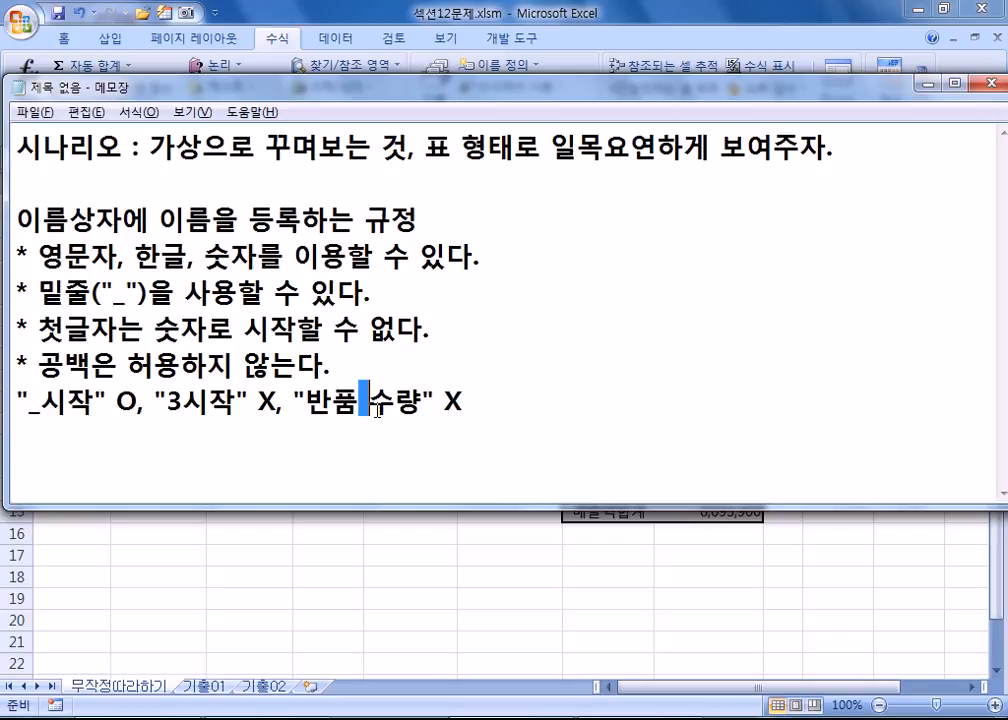
pyautogui.click(557, 406)
pyautogui.press('Return')
pyautogui.press('Return')
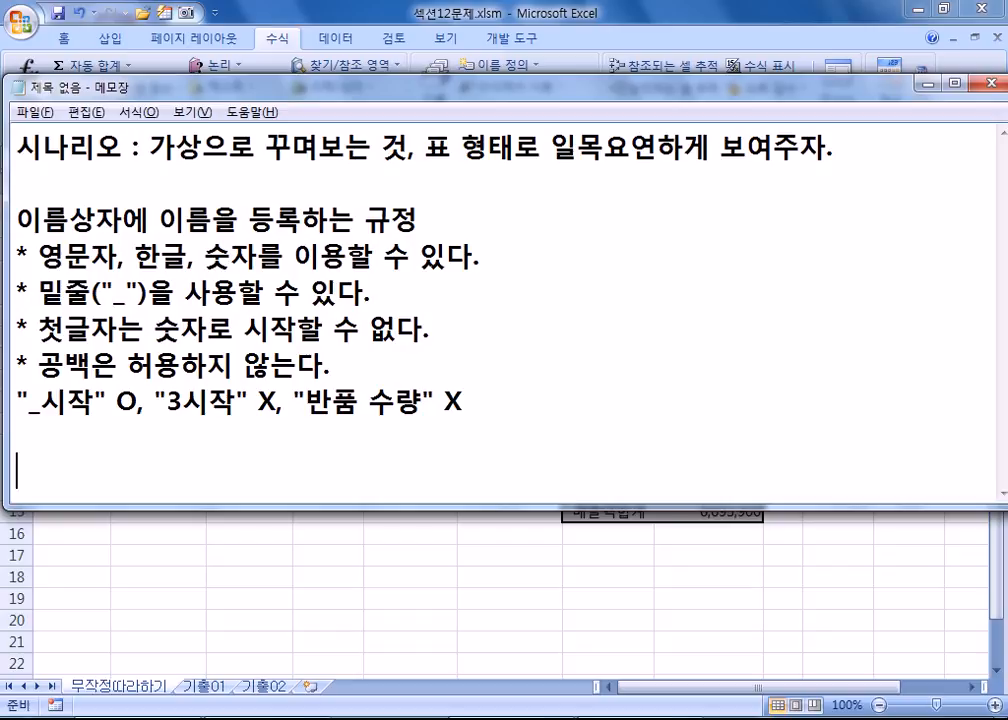
# Step: Switch back to Excel and check the names assigned to cells E5, E6 and H15
pyautogui.hotkey('alt', 'Tab')
pyautogui.hotkey('alt', 'Tab')
pyautogui.hotkey('alt', 'Tab')
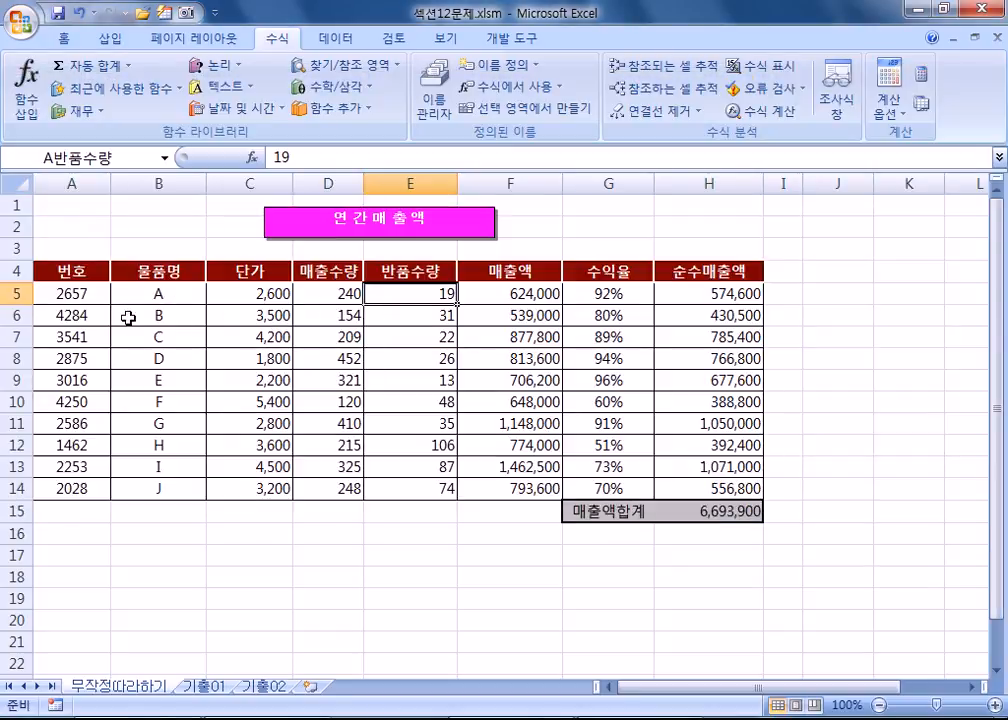
pyautogui.click(262, 599)
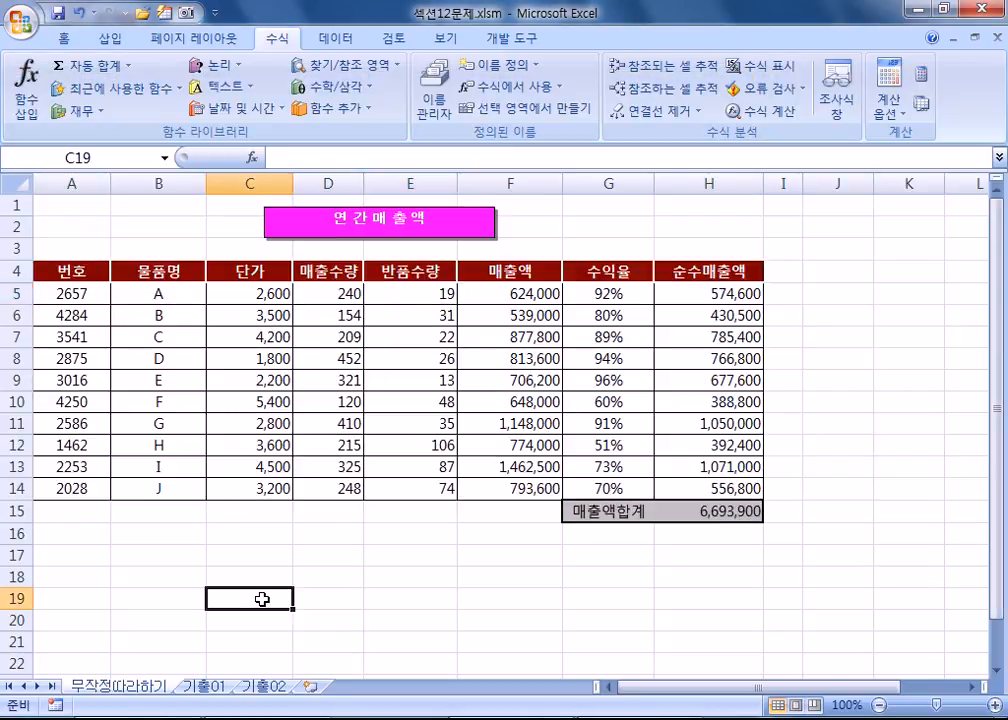
pyautogui.click(151, 553)
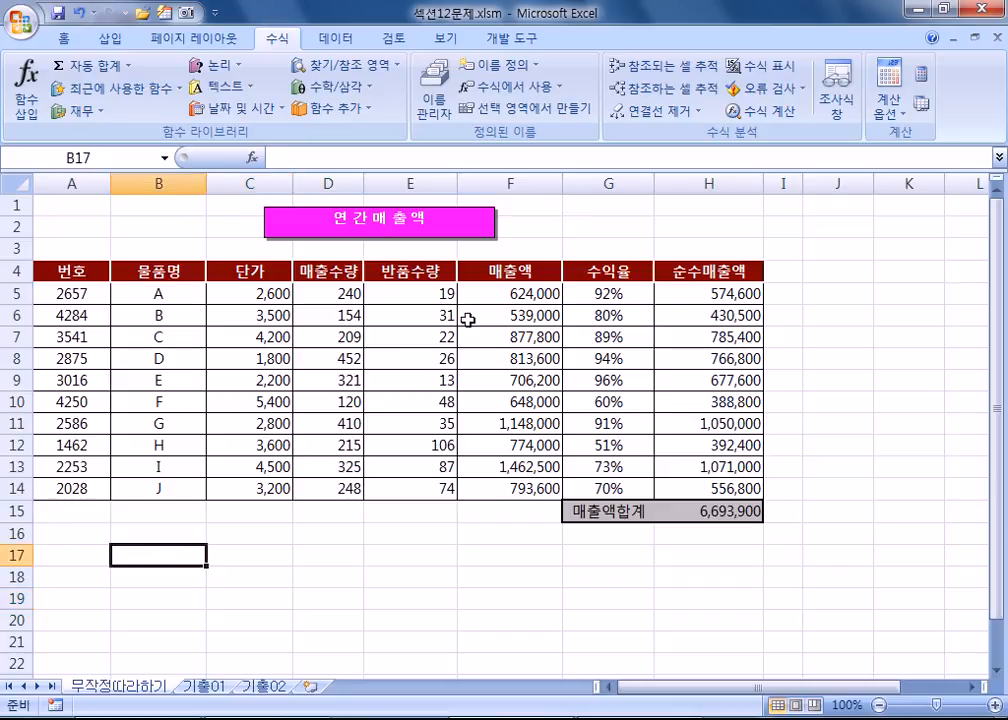
pyautogui.click(419, 298)
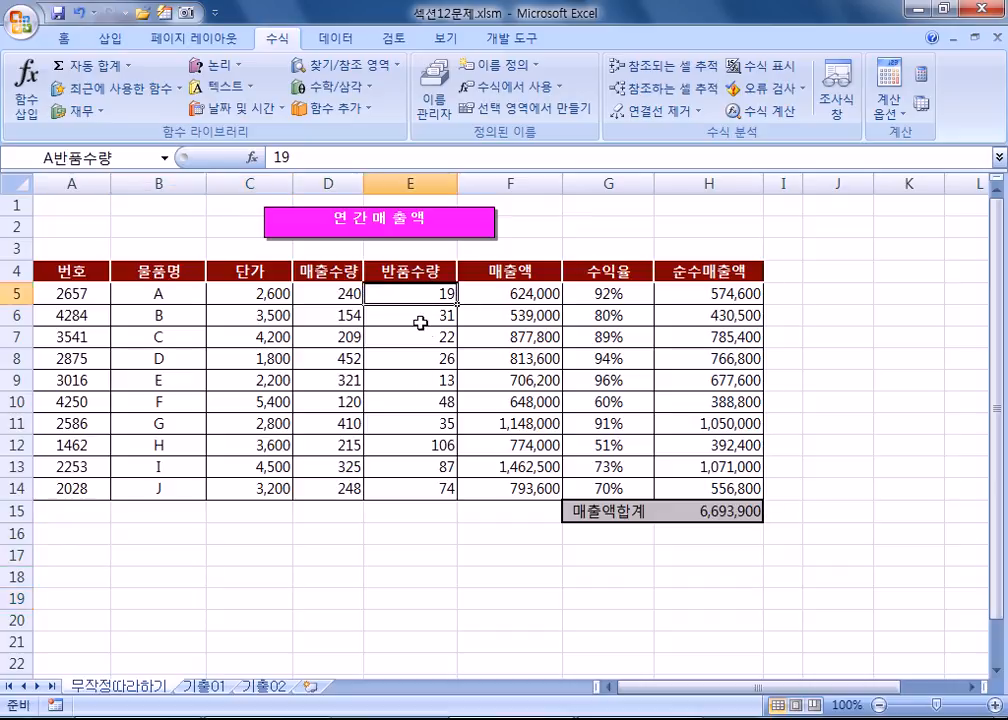
pyautogui.click(419, 318)
pyautogui.click(711, 509)
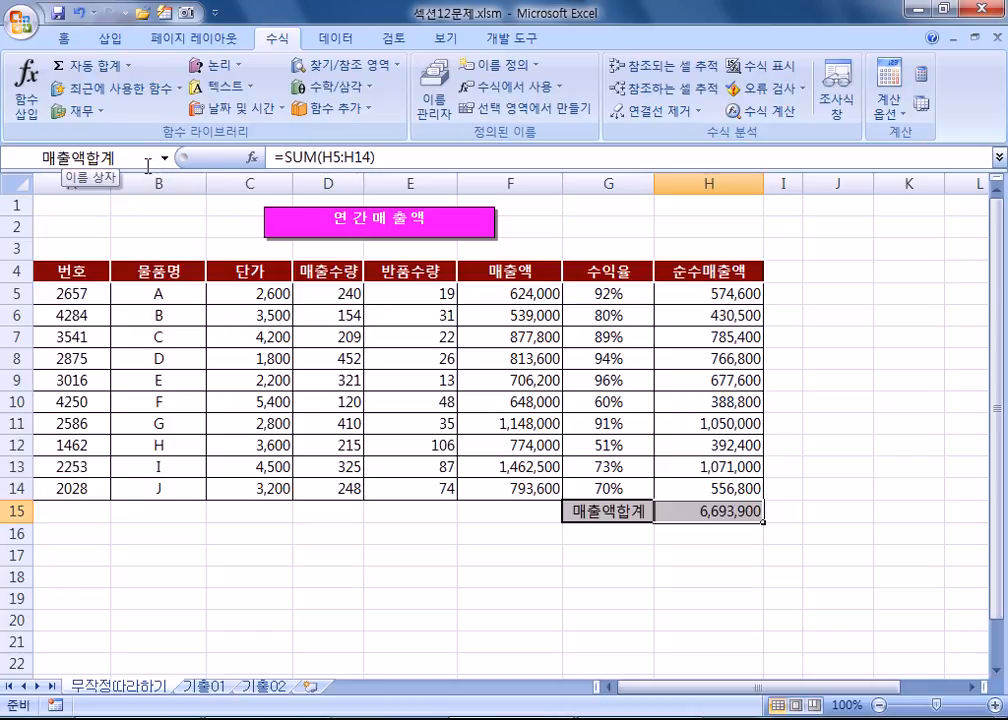
# Step: Start a new scenario in the Scenario Manager and name it "수익률의 증가"
pyautogui.click(250, 555)
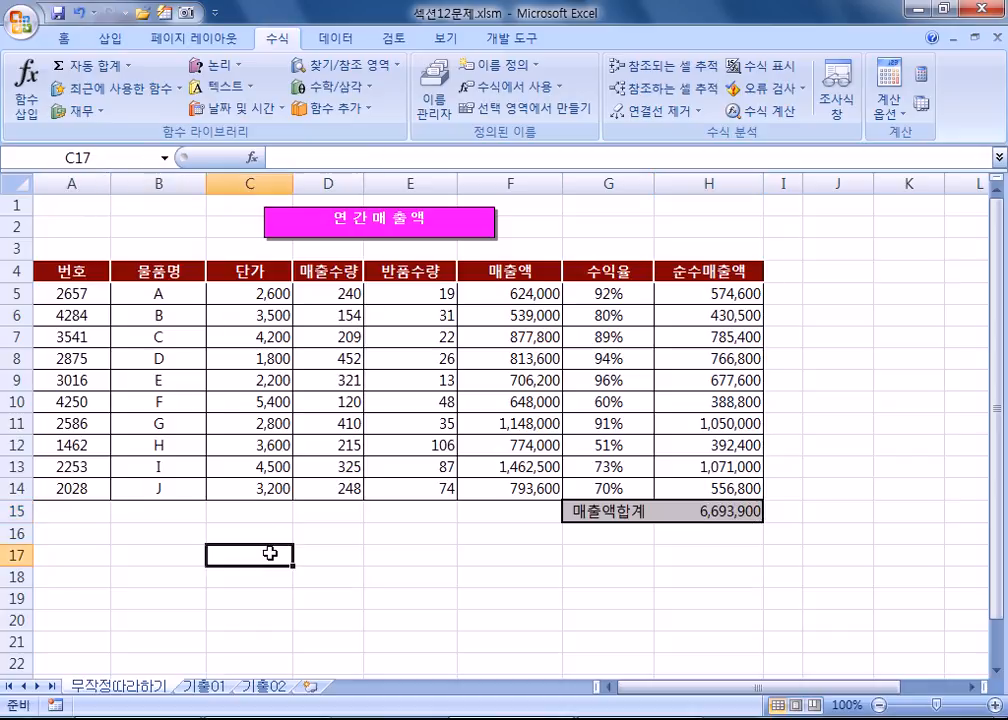
pyautogui.click(337, 45)
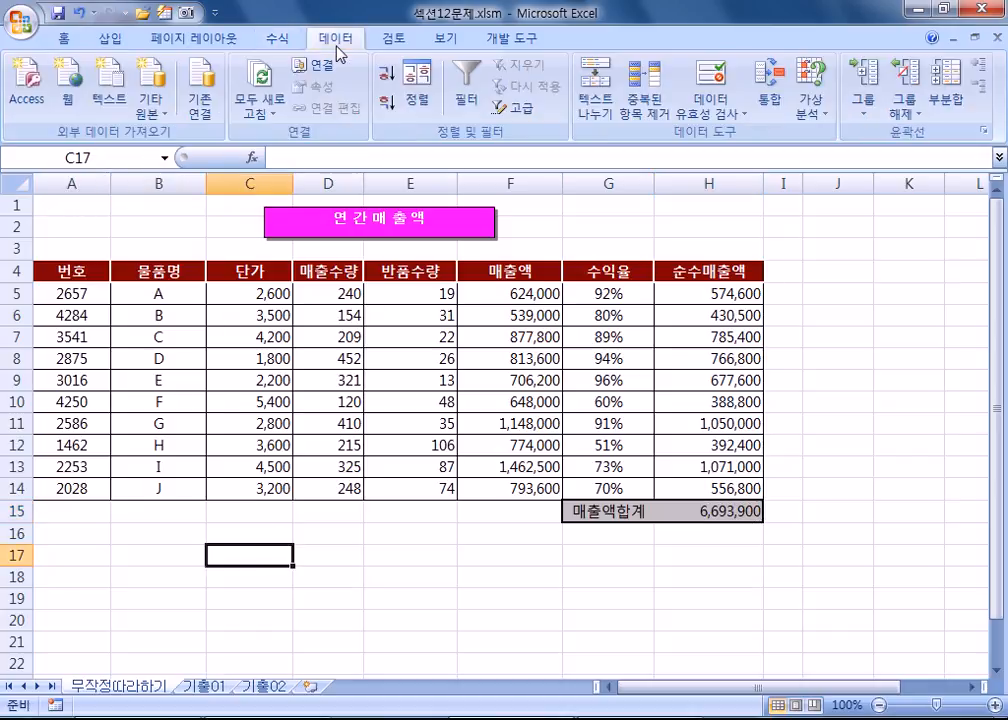
pyautogui.click(810, 105)
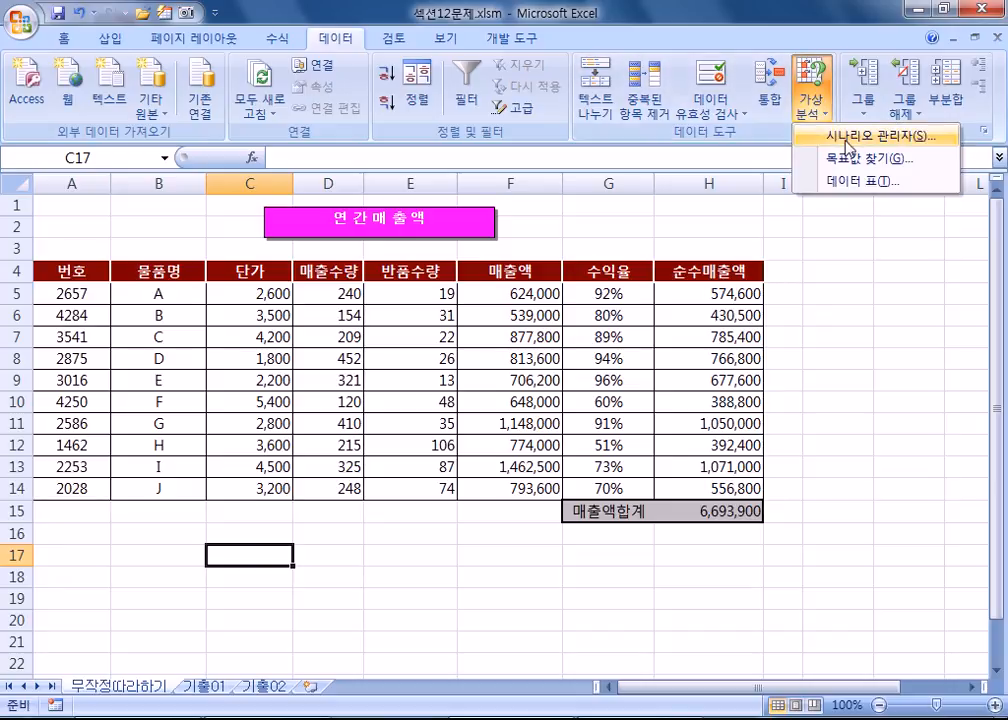
pyautogui.click(846, 140)
pyautogui.moveTo(830, 168); pyautogui.dragTo(686, 82)
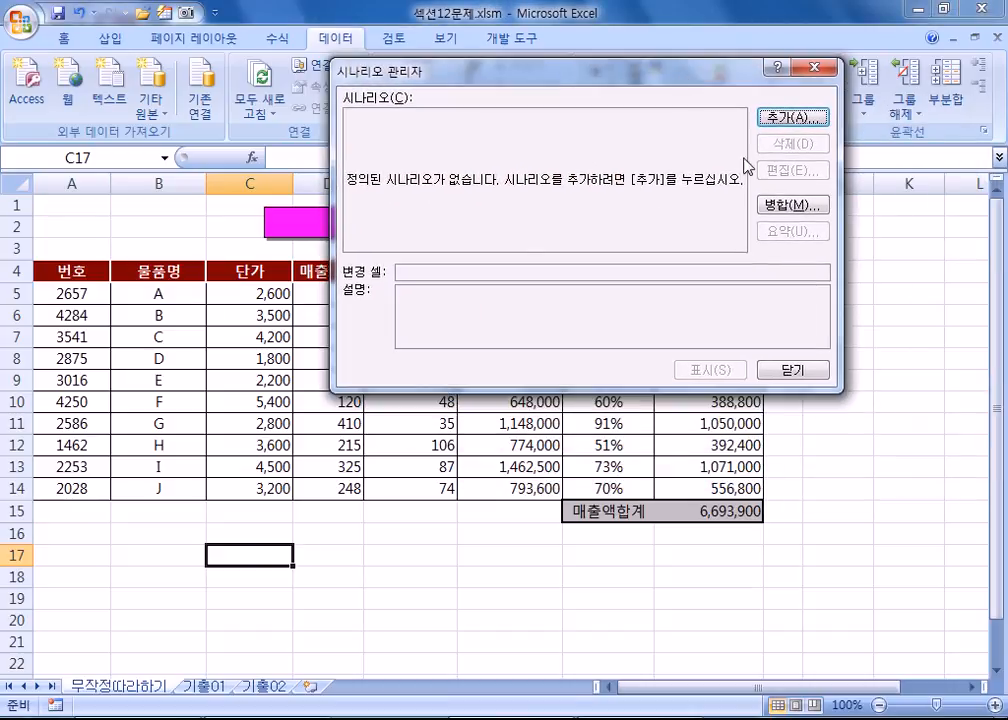
pyautogui.click(778, 131)
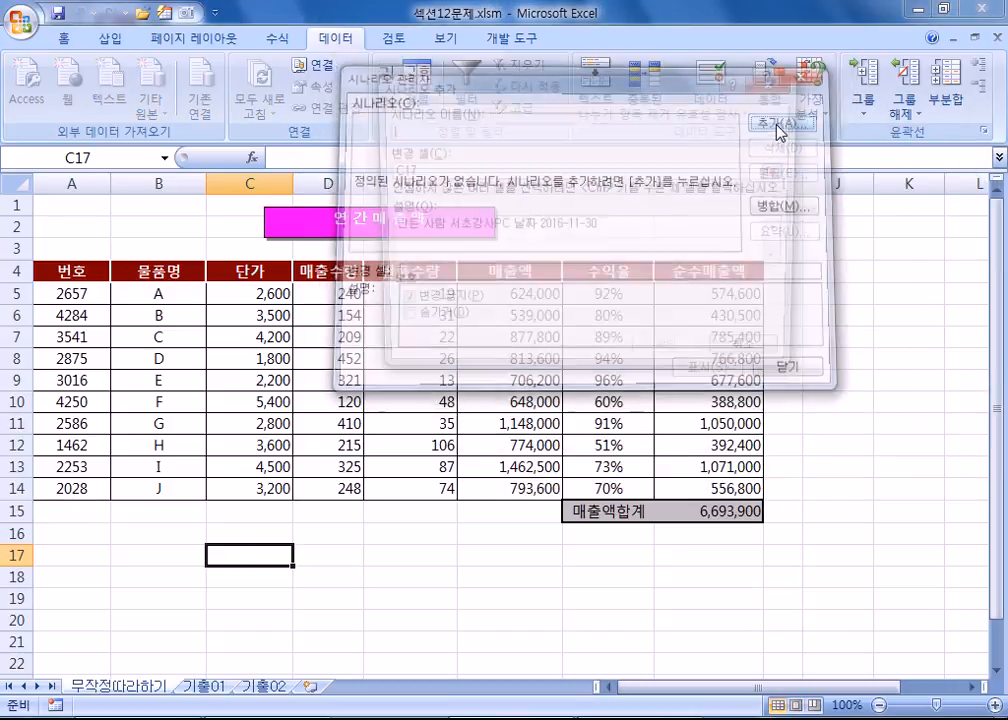
pyautogui.moveTo(403, 96); pyautogui.dragTo(433, 150)
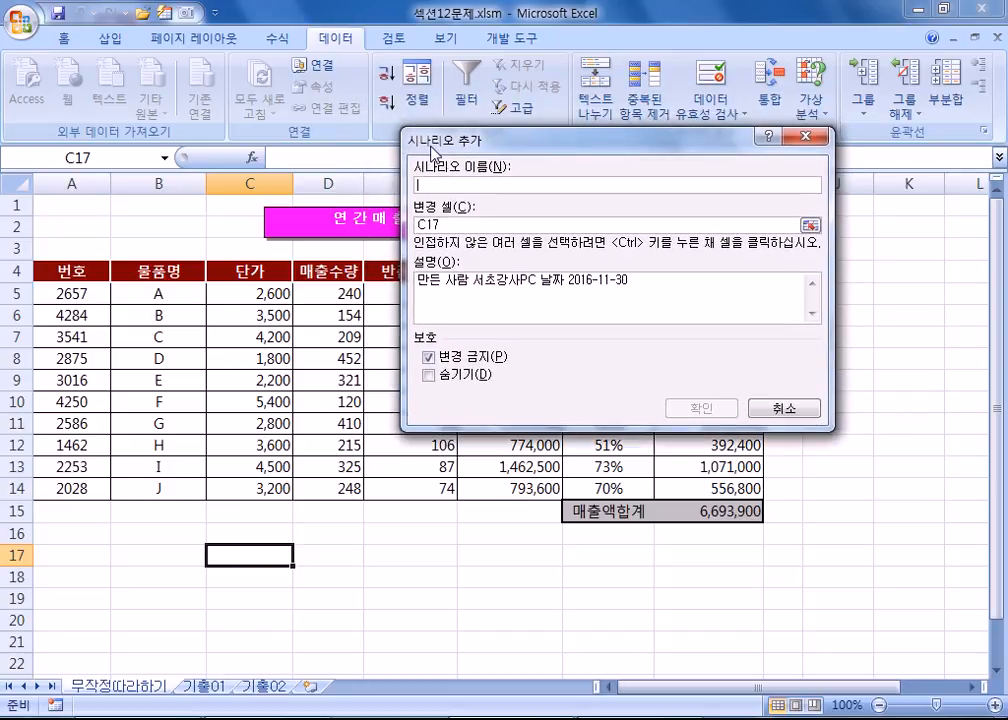
pyautogui.write('수')
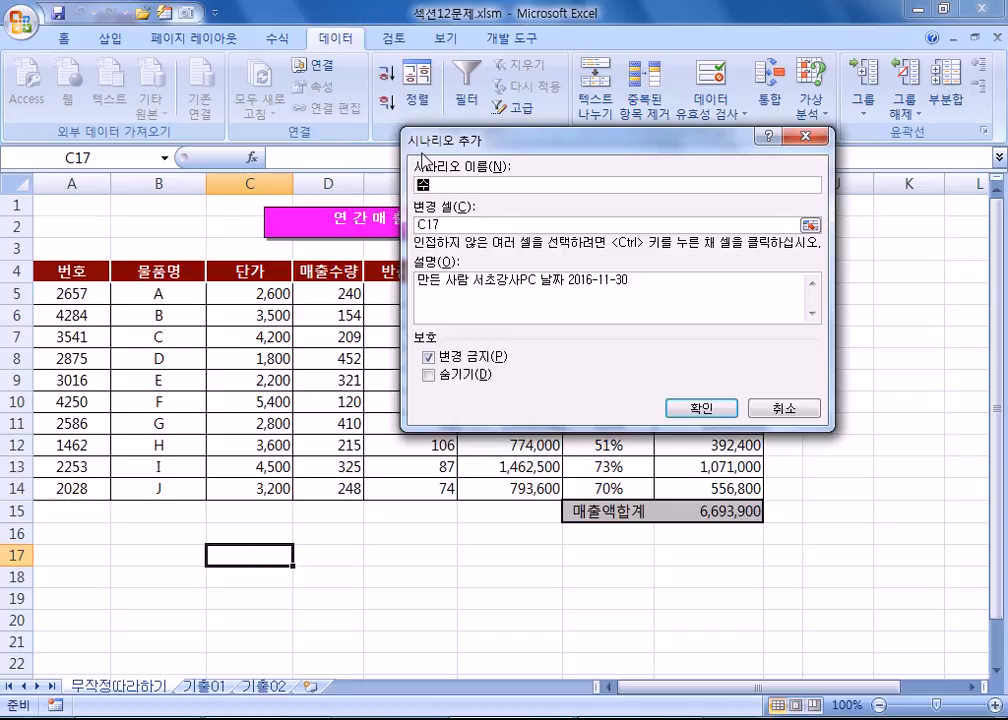
pyautogui.write('익ㄹㄹ')
pyautogui.write('률의')
pyautogui.write(' 증가')
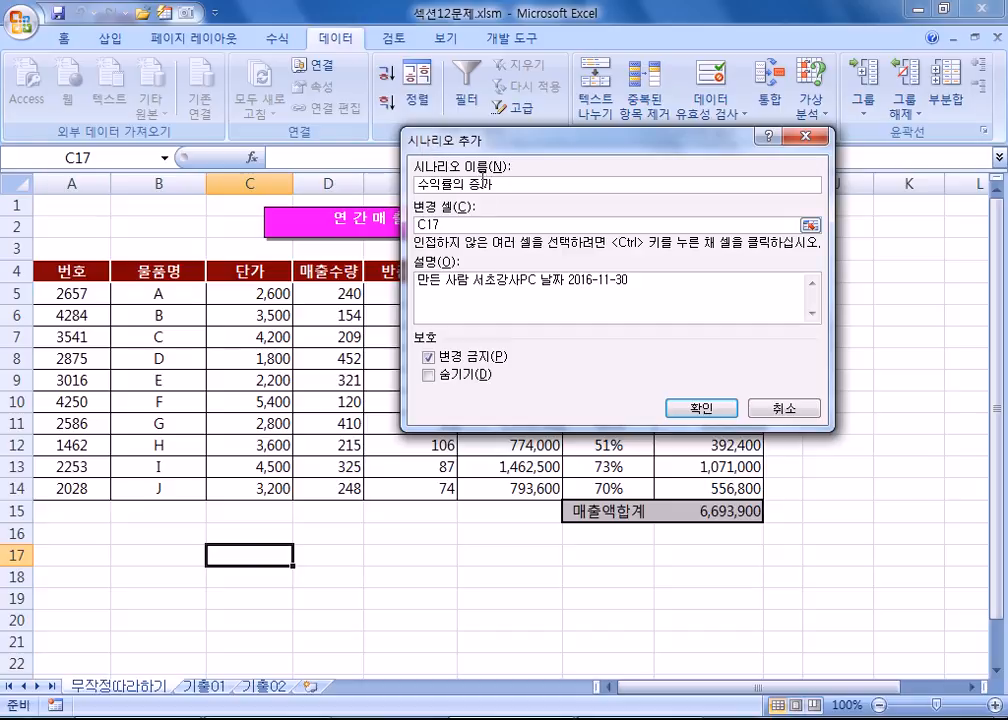
# Step: Set the scenario's changing cells to the return quantities of items A and B, E5:E6
pyautogui.moveTo(500, 140); pyautogui.dragTo(578, 145)
pyautogui.press('Tab')
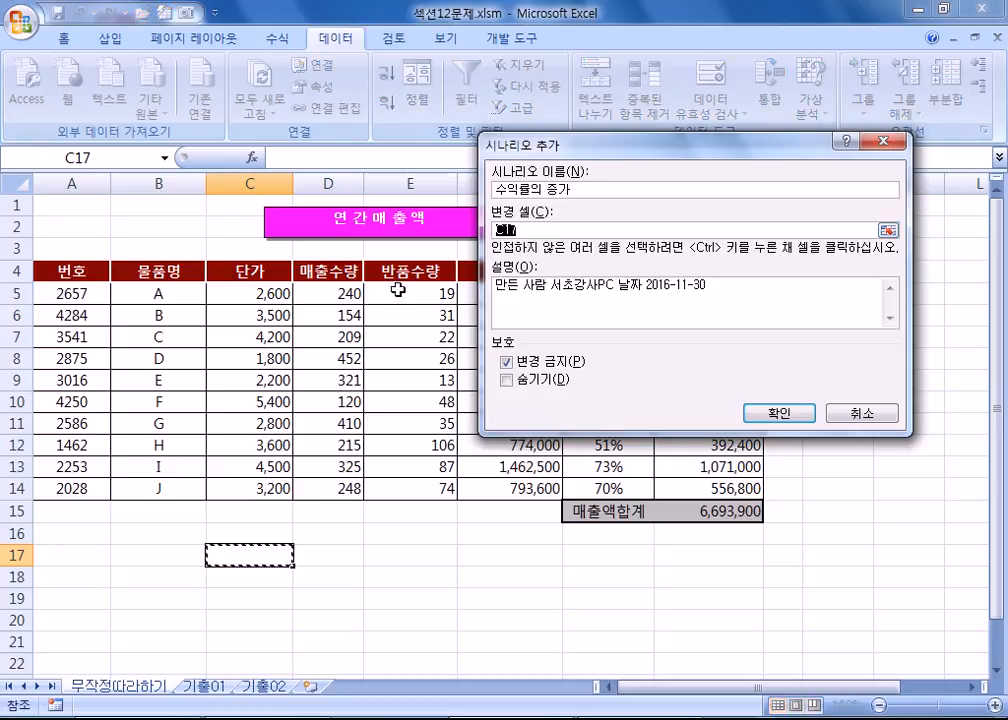
pyautogui.moveTo(398, 288); pyautogui.dragTo(401, 314)
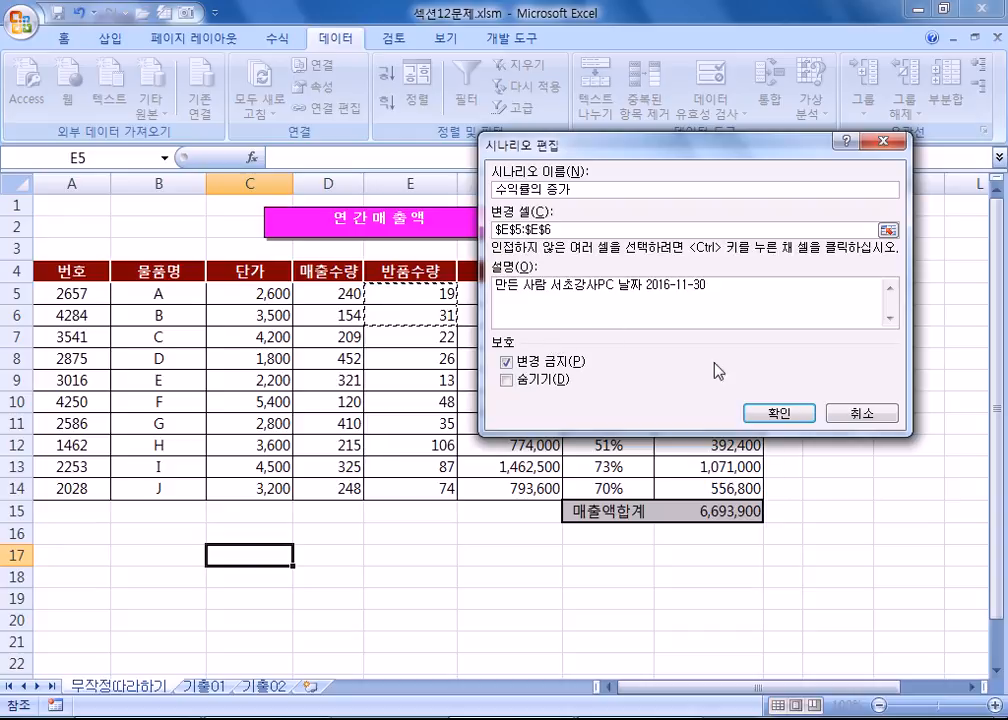
# Step: Confirm the scenario's changing cells and set its values to 9 for A반품수량 and 21 for B반품수량
pyautogui.click(786, 418)
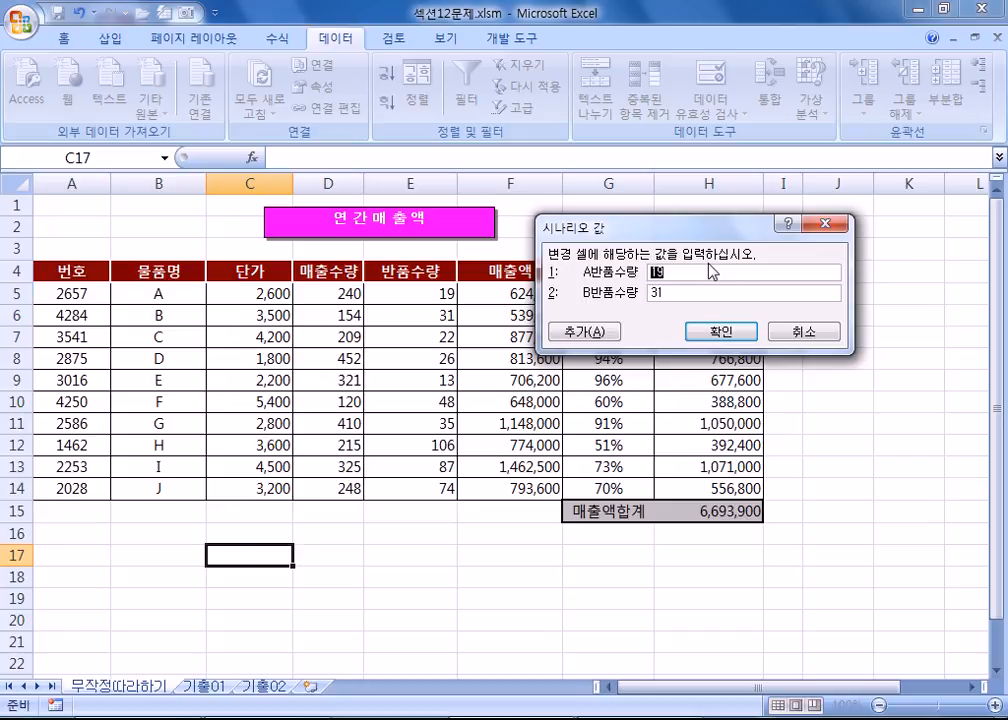
pyautogui.write('9')
pyautogui.press('Tab')
pyautogui.write('21')
pyautogui.click(733, 340)
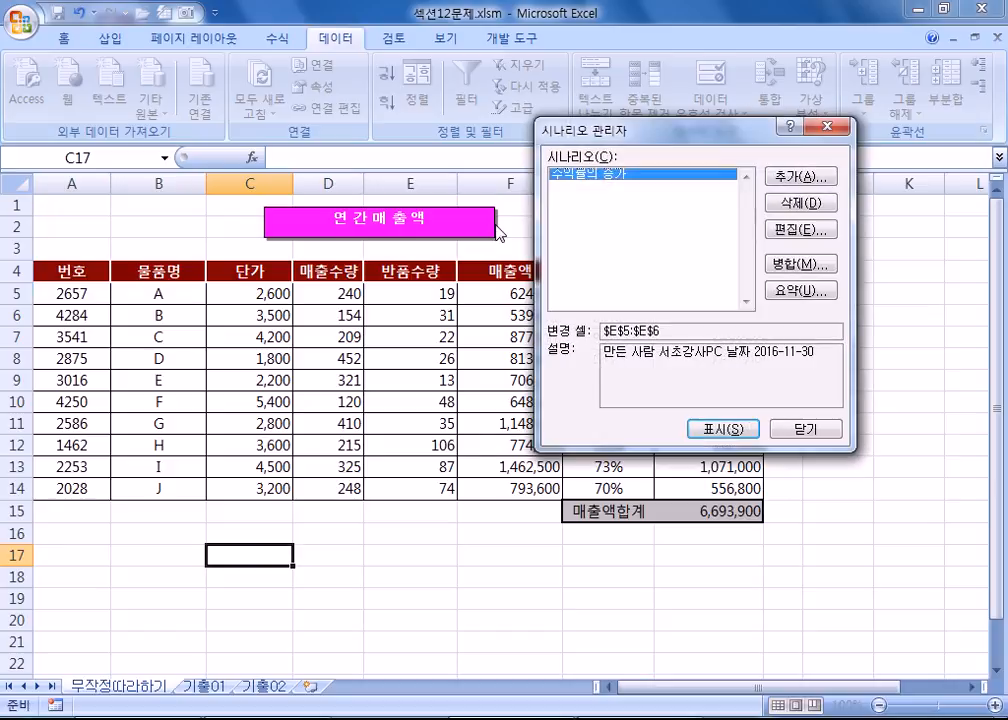
# Step: Add a second scenario named "수익률의 감소" with E5:E6 as its changing cells
pyautogui.click(807, 188)
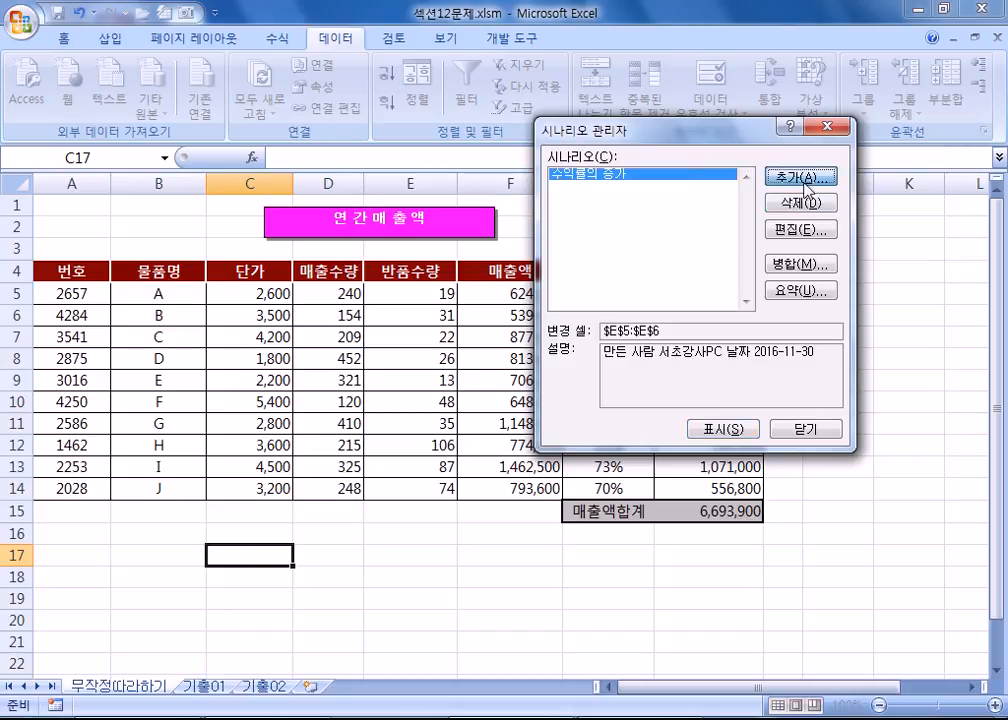
pyautogui.write('ㅅ숫')
pyautogui.press('BackSpace')
pyautogui.press('BackSpace')
pyautogui.press('BackSpace')
pyautogui.write('수익ㄹㄹㅇ')
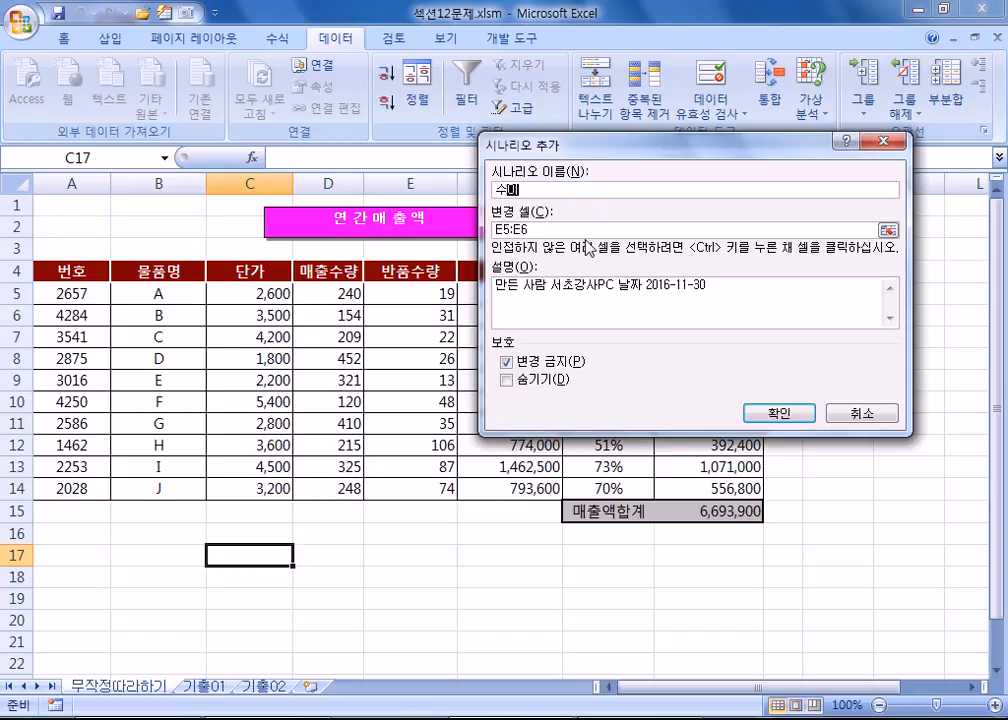
pyautogui.press('BackSpace')
pyautogui.press('BackSpace')
pyautogui.press('BackSpace')
pyautogui.write('률의 개')
pyautogui.press('BackSpace')
pyautogui.write('감소')
pyautogui.press('Tab')
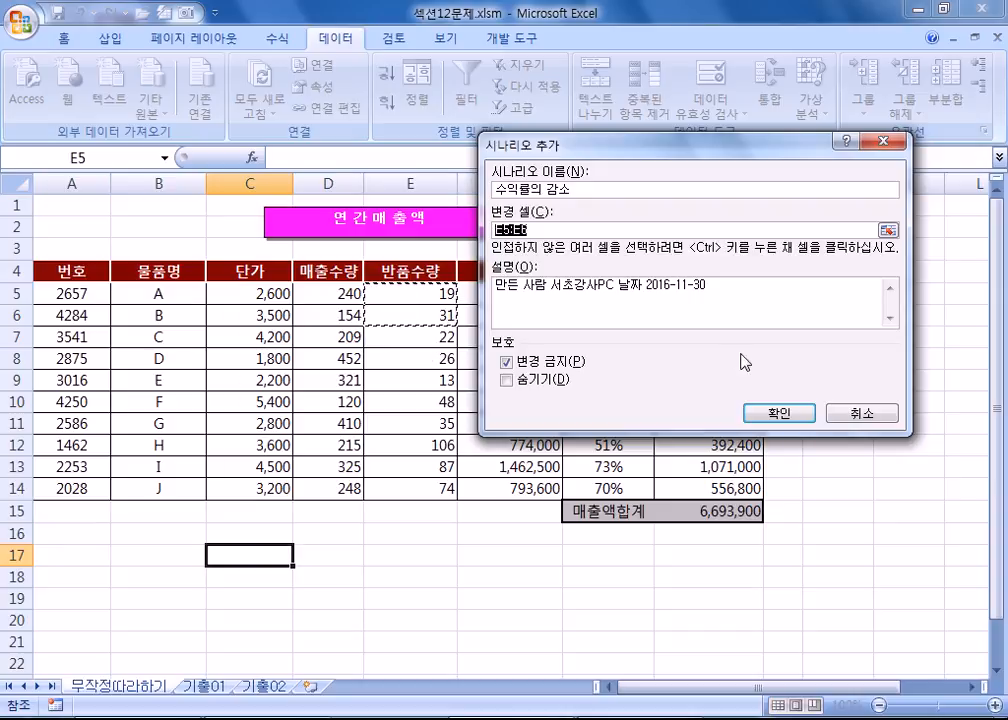
pyautogui.click(758, 413)
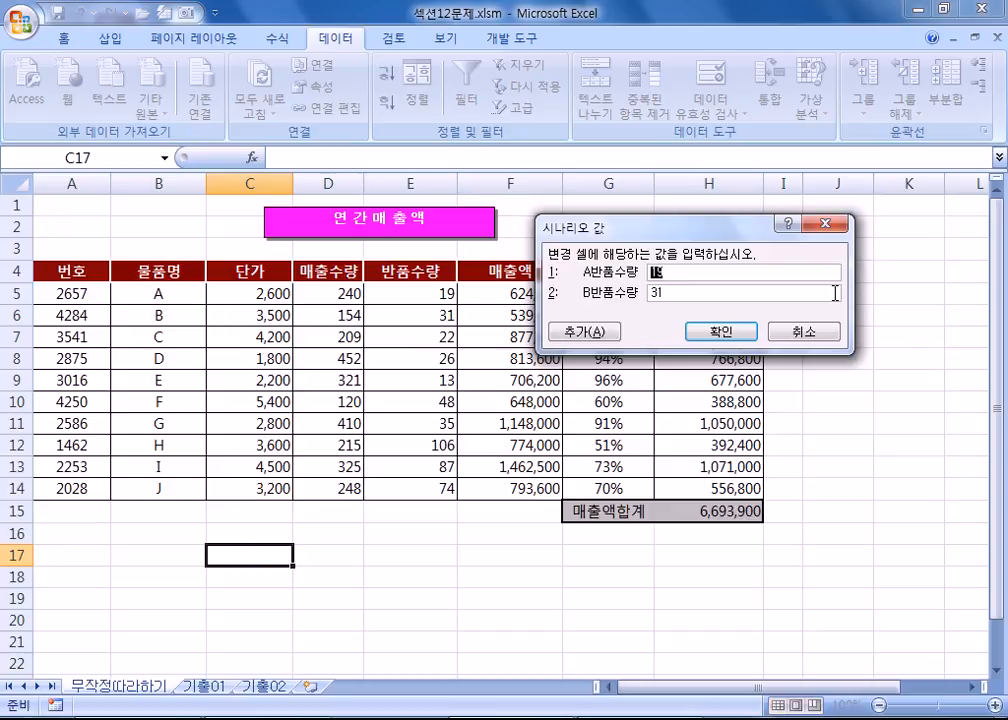
# Step: Set the values of the scenario "수익률의 감소" to 29 for A반품수량 and 41 for B반품수량
pyautogui.write('29')
pyautogui.press('Tab')
pyautogui.write('4')
pyautogui.click(720, 332)
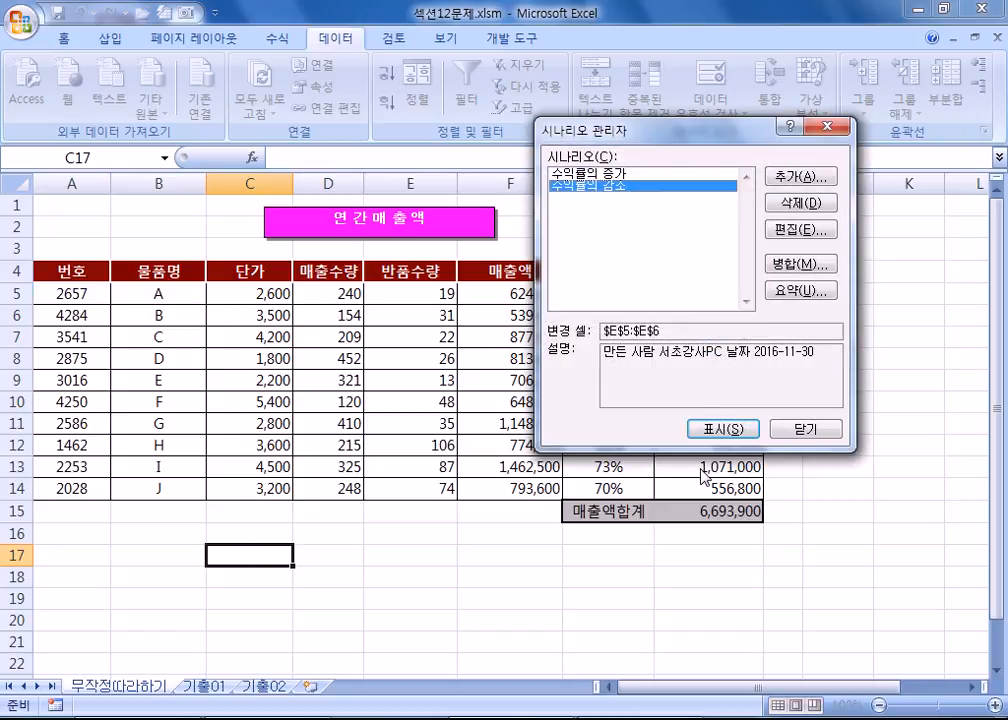
pyautogui.click(810, 292)
pyautogui.click(755, 342)
pyautogui.click(786, 427)
pyautogui.moveTo(403, 298); pyautogui.dragTo(410, 315)
pyautogui.click(687, 513)
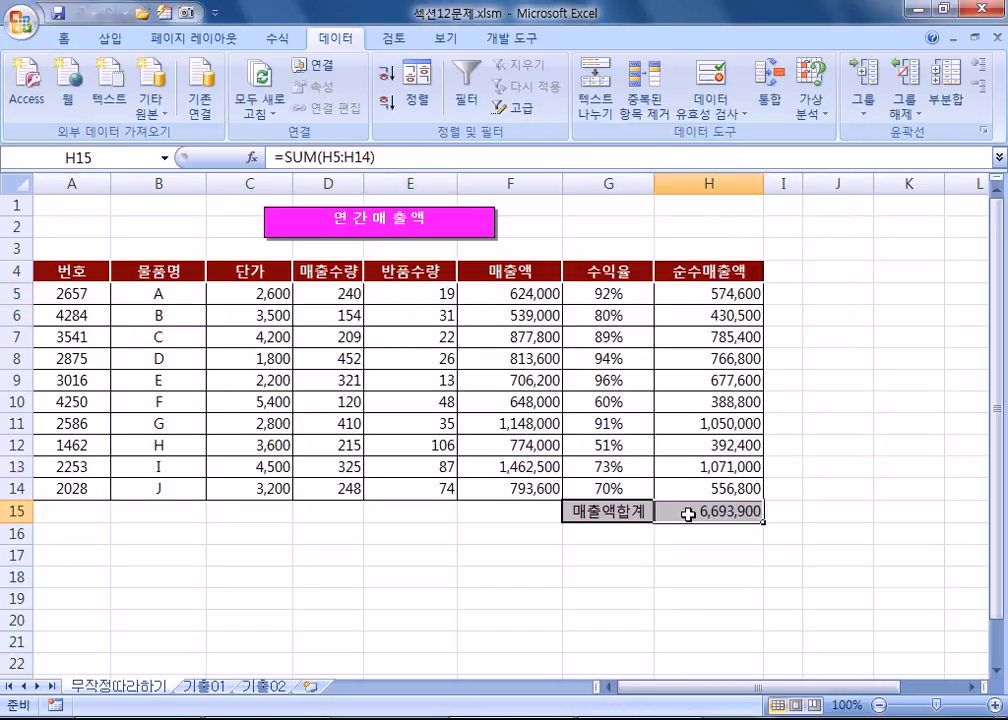
pyautogui.click(515, 423)
pyautogui.click(811, 105)
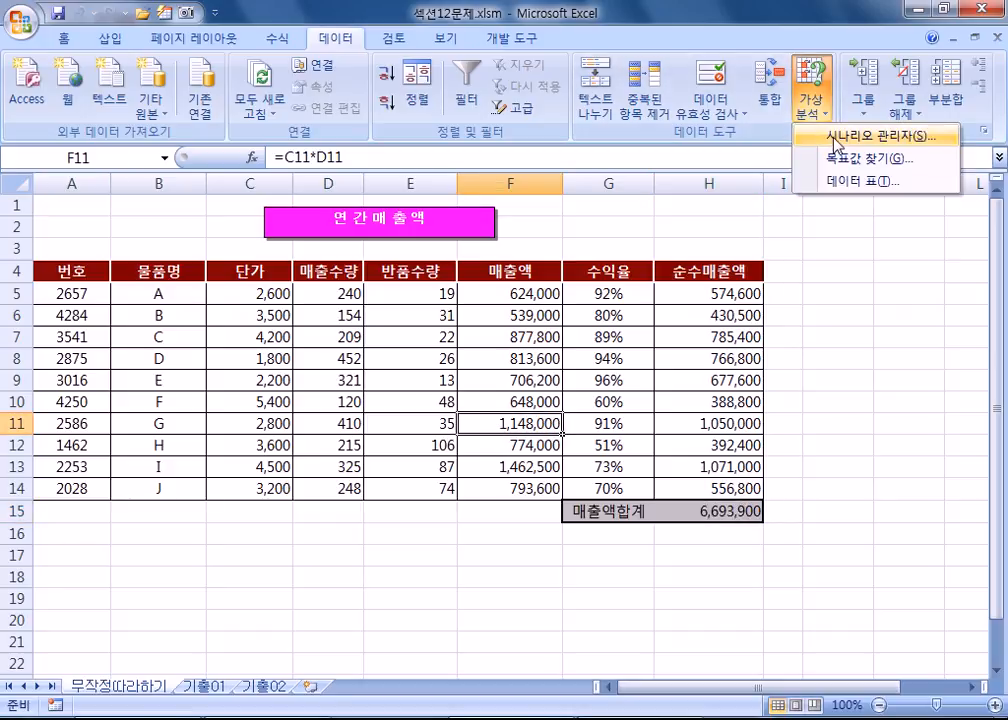
pyautogui.click(860, 136)
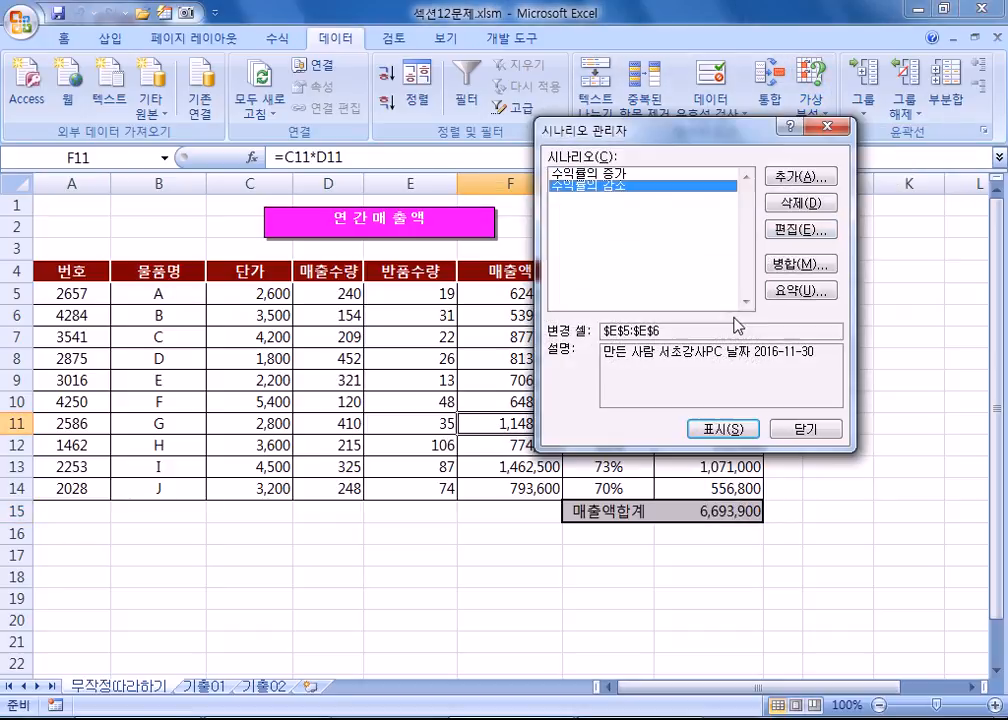
pyautogui.click(810, 298)
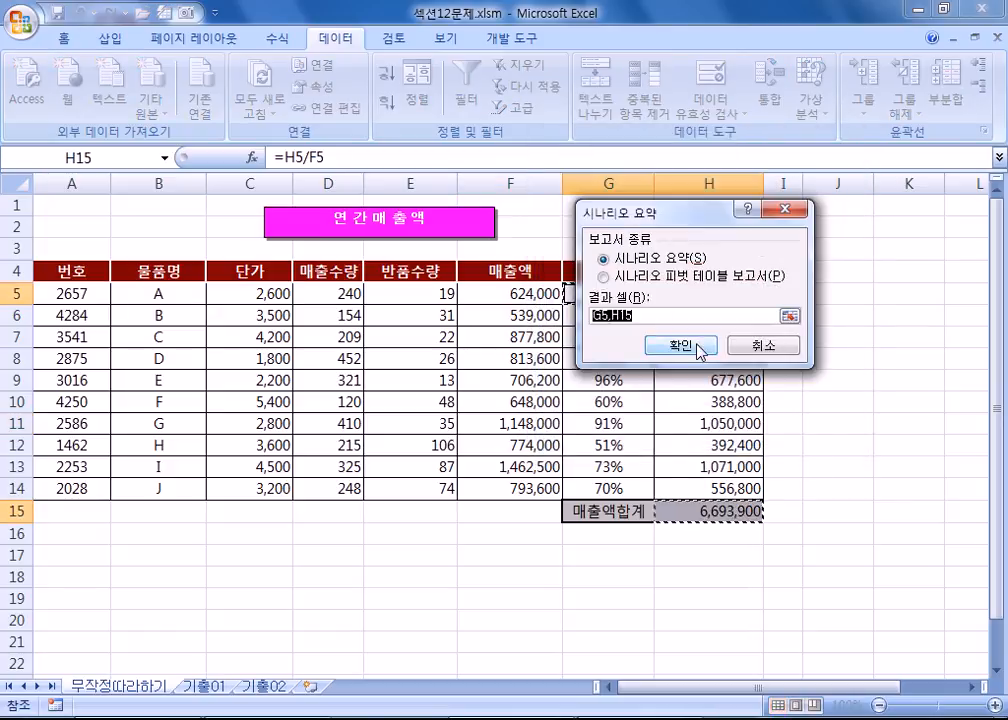
pyautogui.click(766, 352)
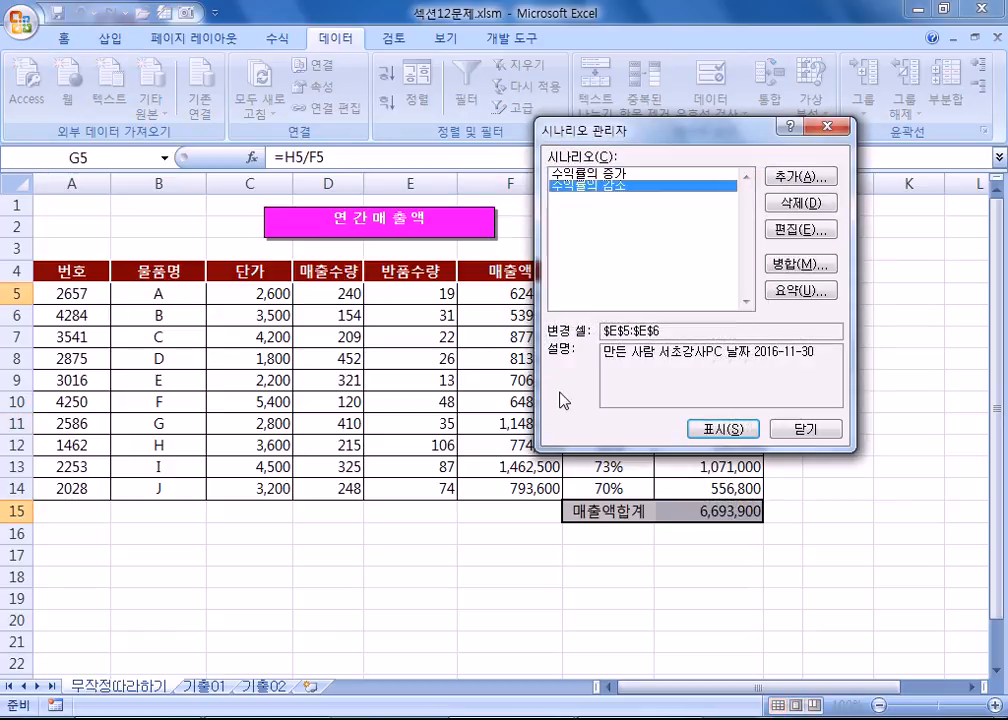
pyautogui.click(773, 428)
# Step: Check the names assigned to the return quantities in E5 and E6 and the sales total in H15
pyautogui.click(455, 293)
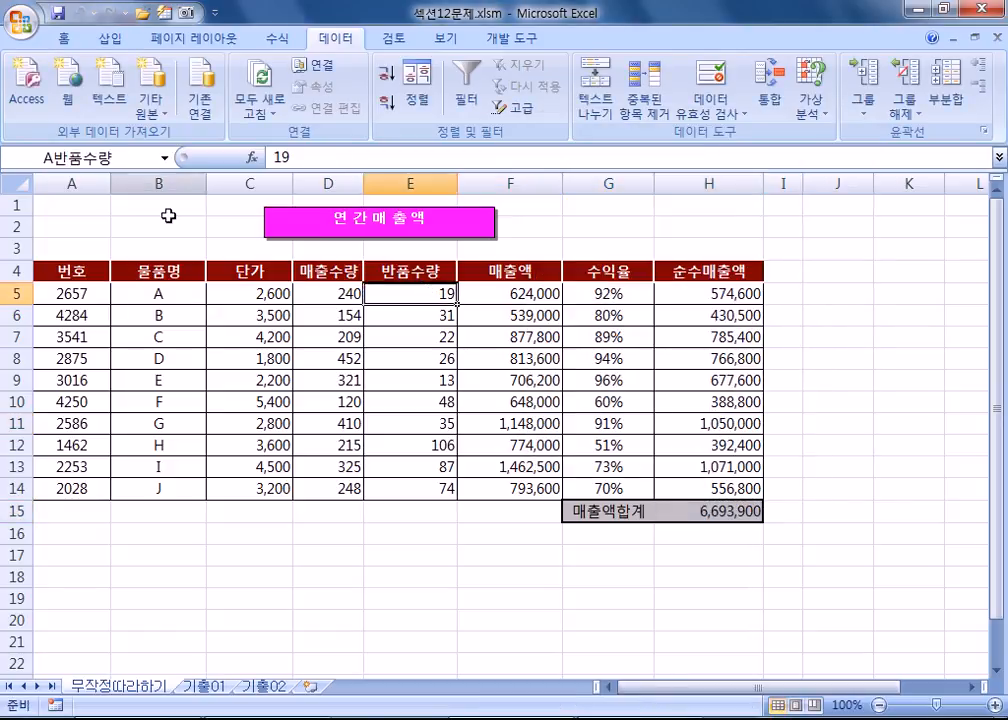
pyautogui.click(389, 313)
pyautogui.click(745, 511)
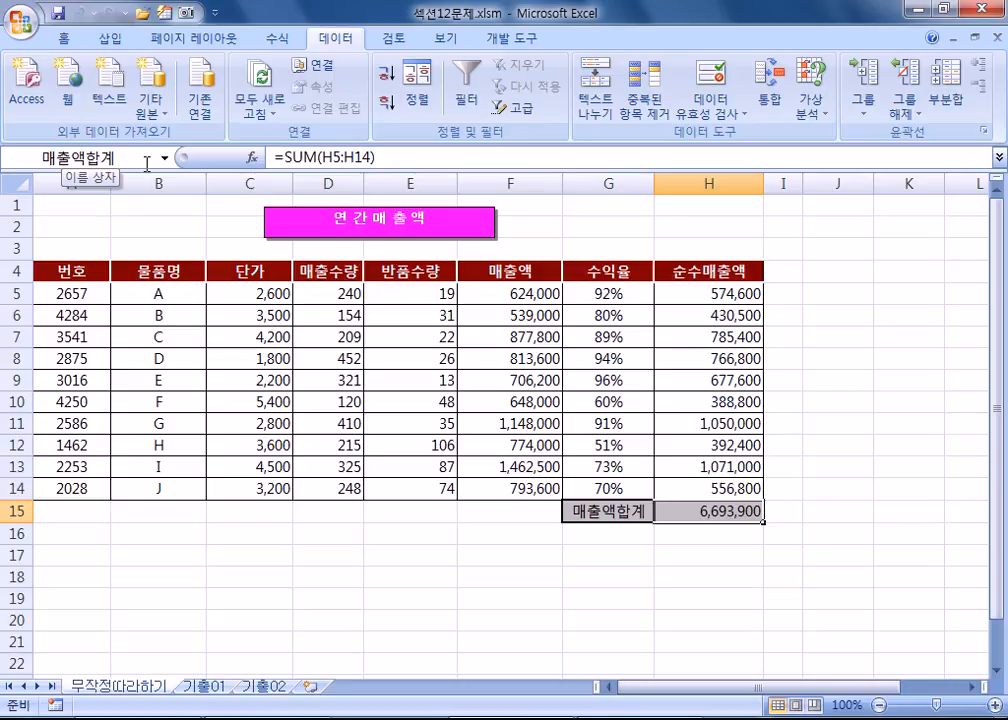
# Step: Start a scenario summary from the Scenario Manager with H15 and G5 picked as its result cells
pyautogui.click(806, 112)
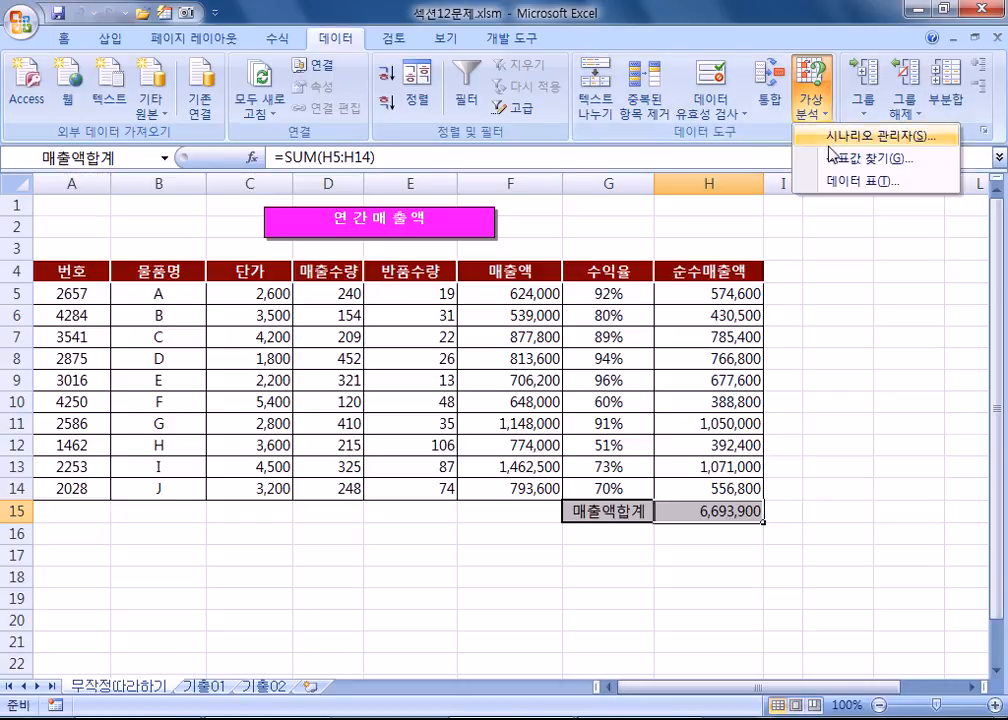
pyautogui.click(838, 136)
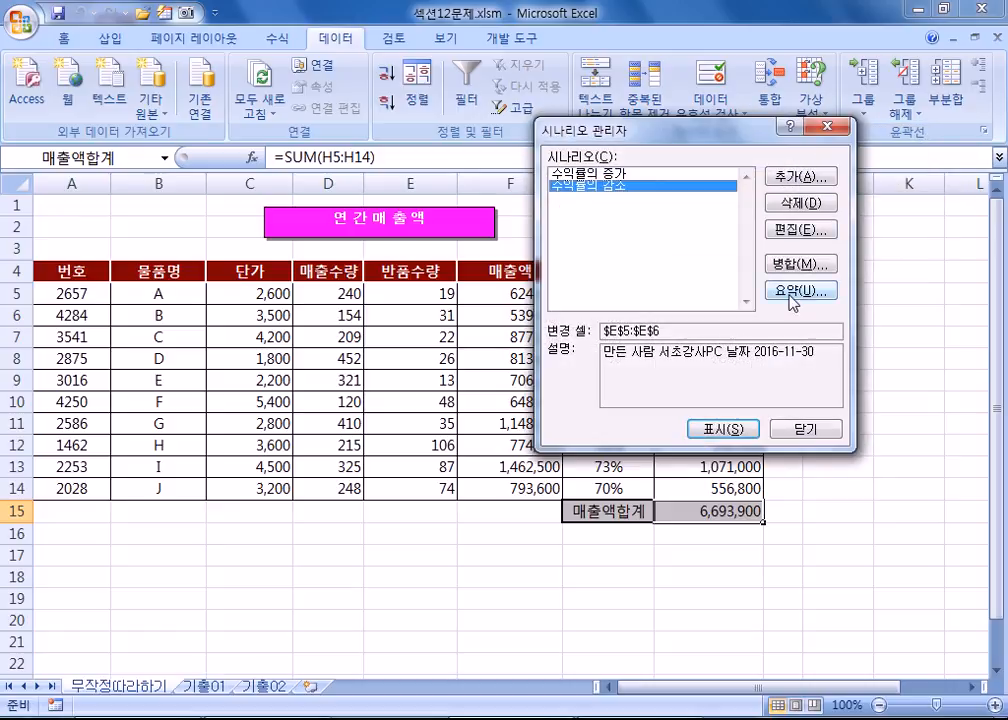
pyautogui.click(789, 293)
pyautogui.moveTo(561, 216); pyautogui.dragTo(289, 221)
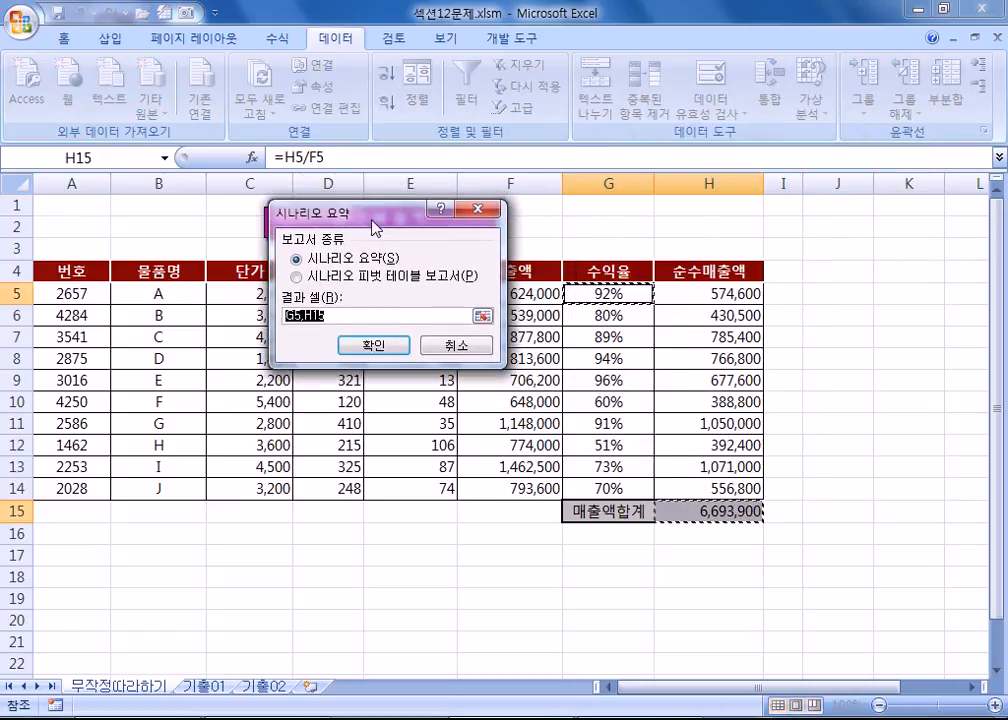
pyautogui.click(614, 295)
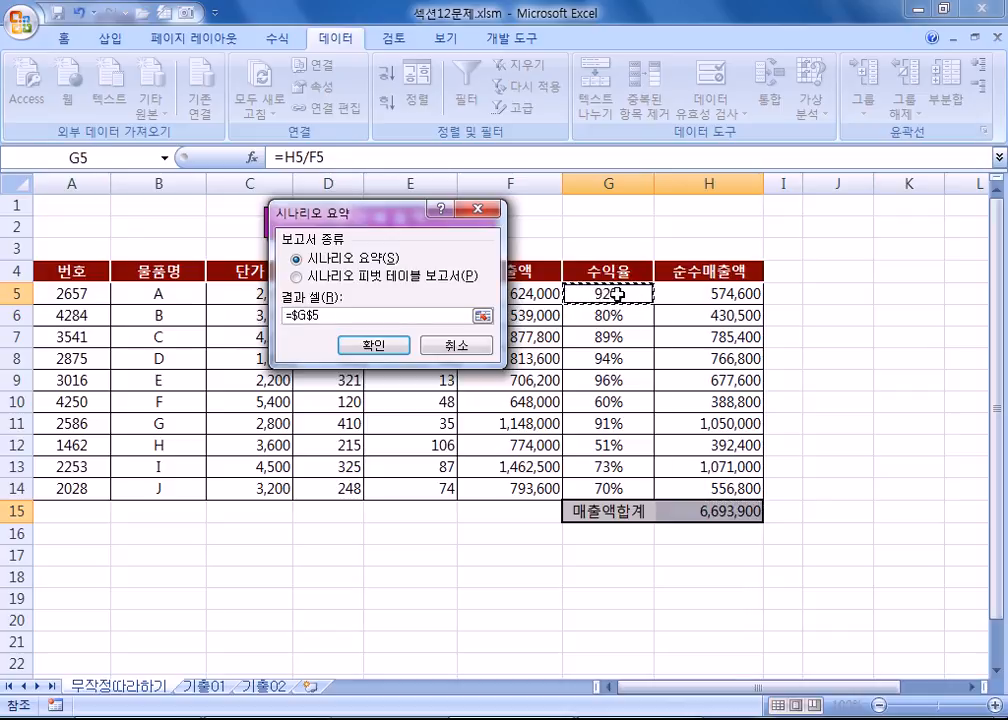
pyautogui.click(709, 513)
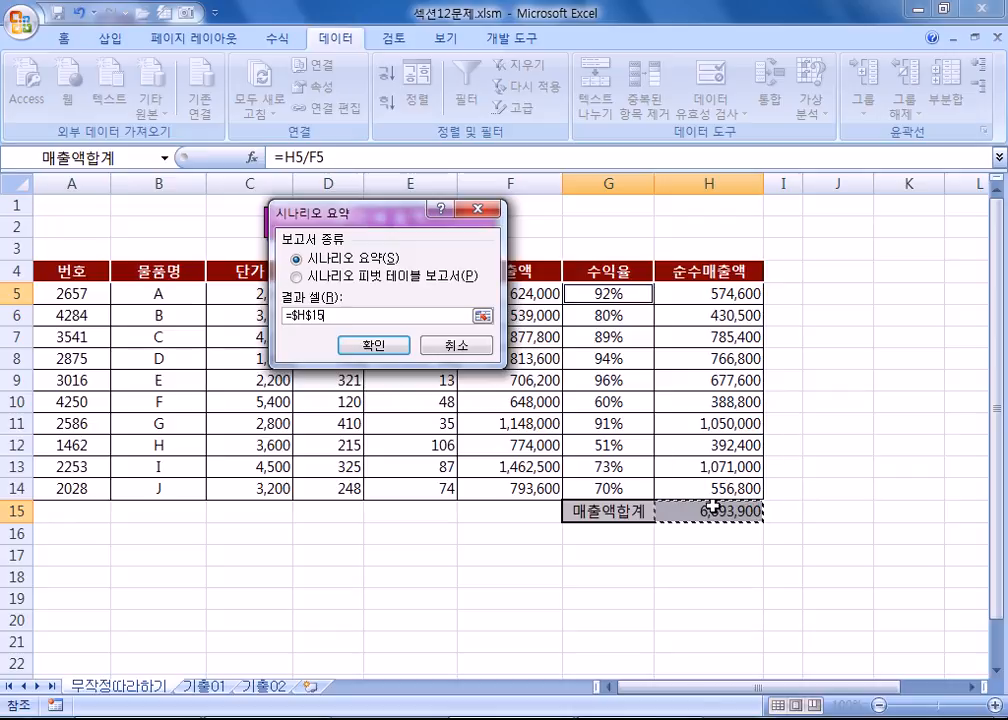
pyautogui.keyDown('ctrl'); pyautogui.click(632, 292); pyautogui.keyUp('ctrl')
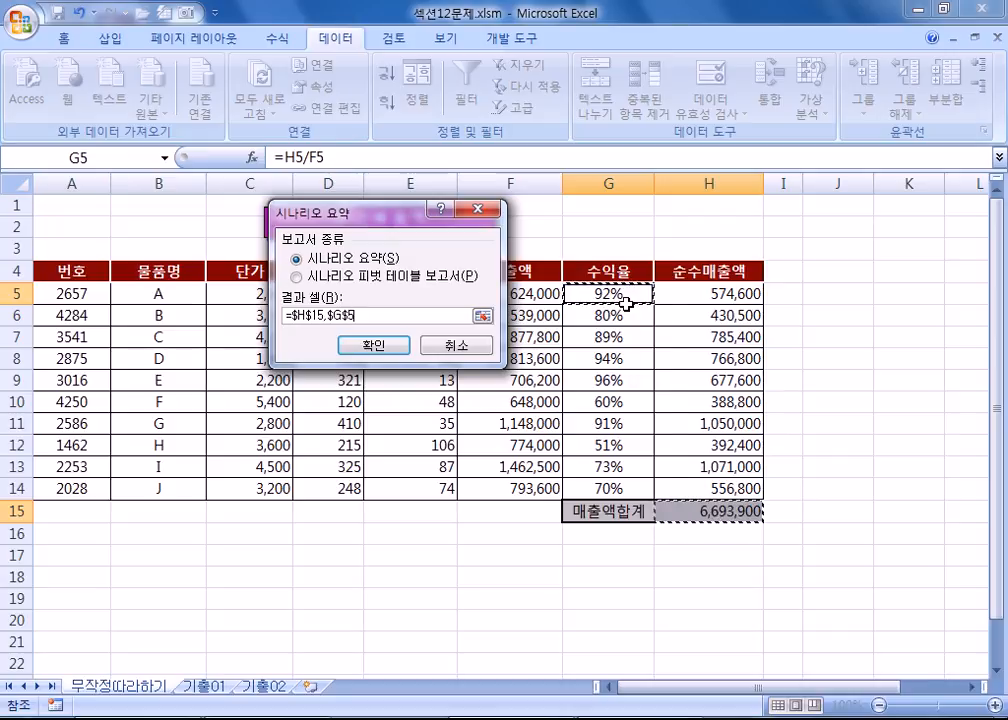
# Step: Replace the result cells with only the sales total H15 and create the scenario summary report
pyautogui.moveTo(367, 315); pyautogui.dragTo(285, 315)
pyautogui.press('BackSpace')
pyautogui.click(704, 510)
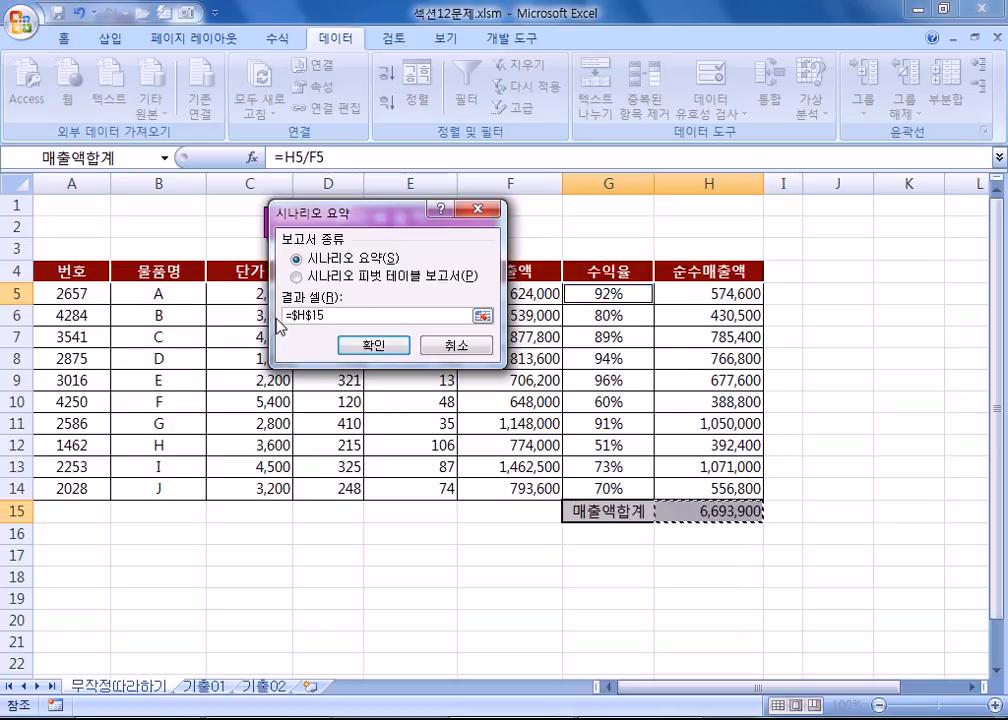
pyautogui.click(370, 343)
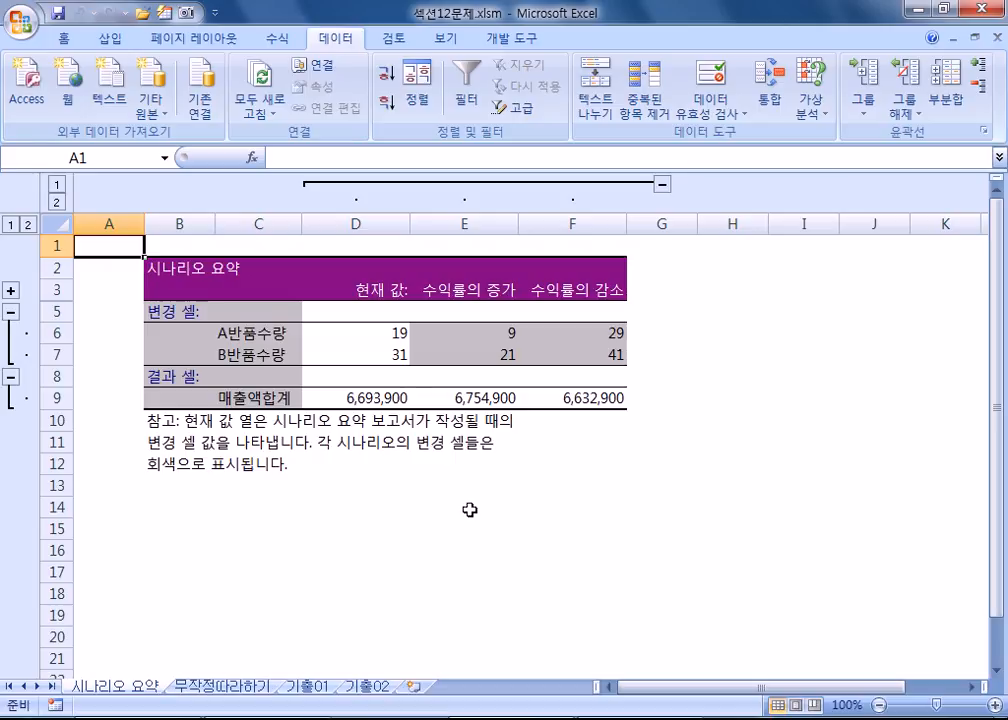
# Step: Examine the scenario summary, comparing the current values with the 수익률의 증가 and 수익률의 감소 columns
pyautogui.click(380, 222)
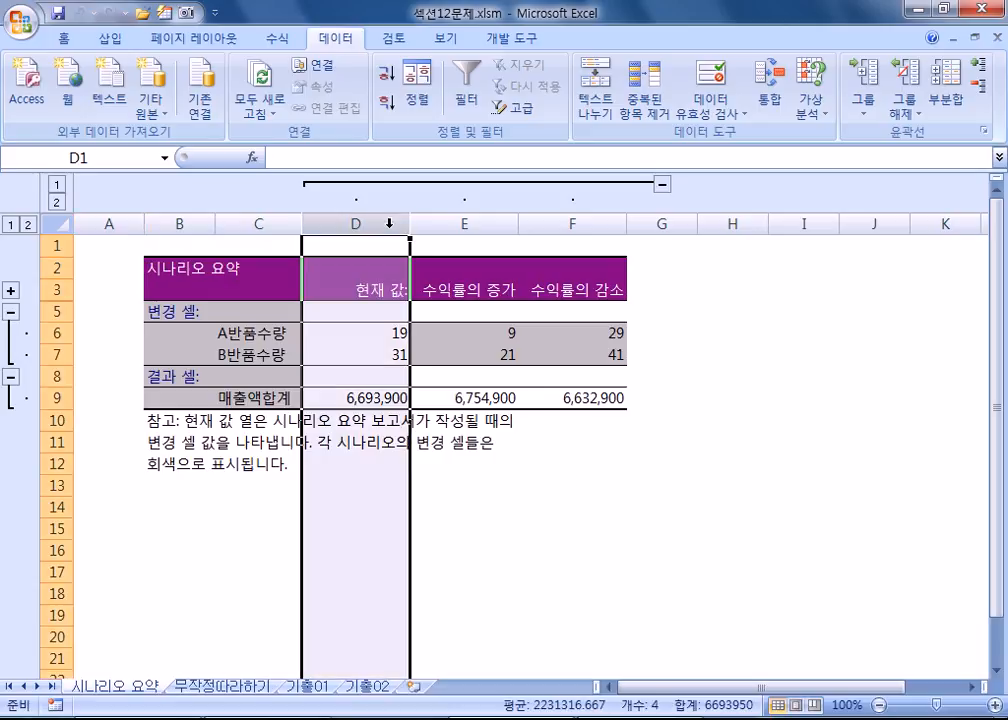
pyautogui.click(468, 223)
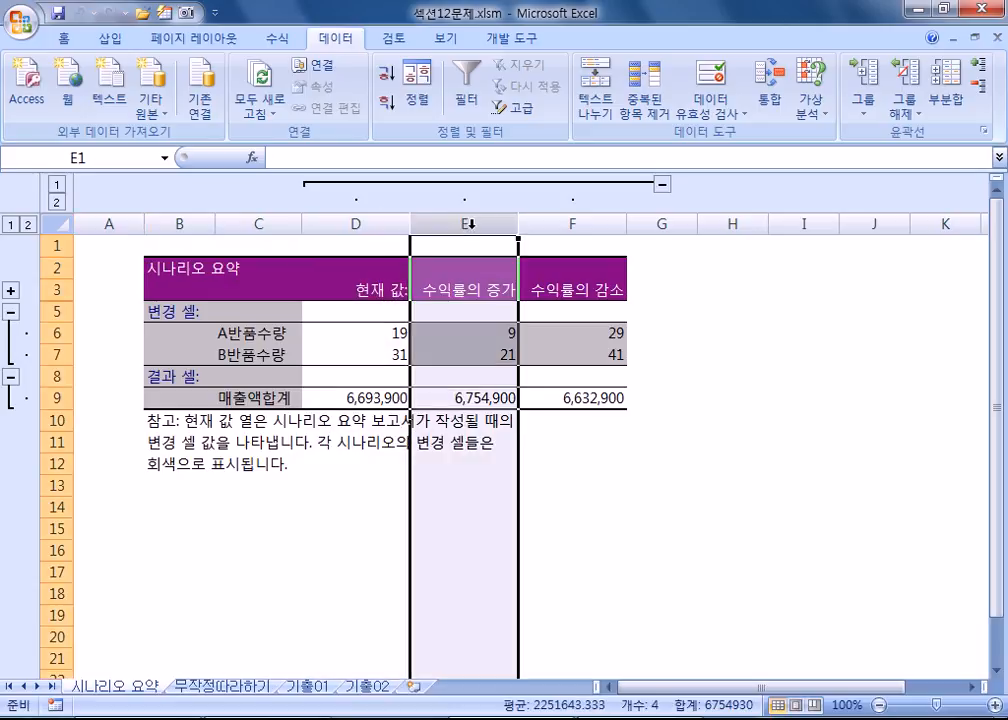
pyautogui.click(524, 222)
pyautogui.click(485, 222)
pyautogui.click(535, 222)
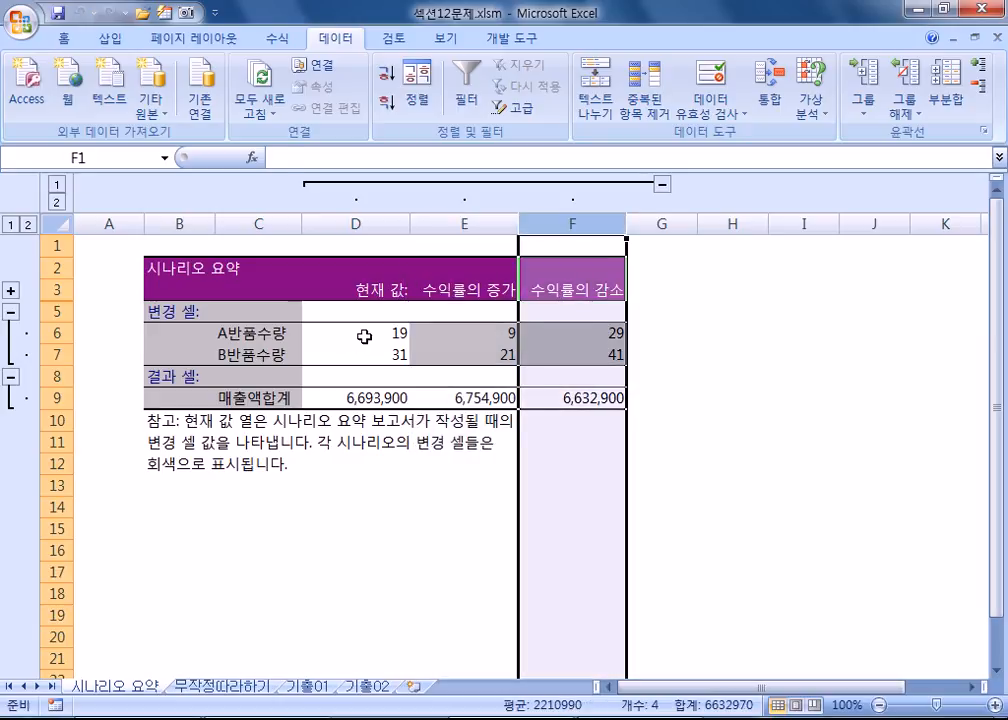
pyautogui.moveTo(364, 337); pyautogui.dragTo(567, 394)
pyautogui.click(355, 382)
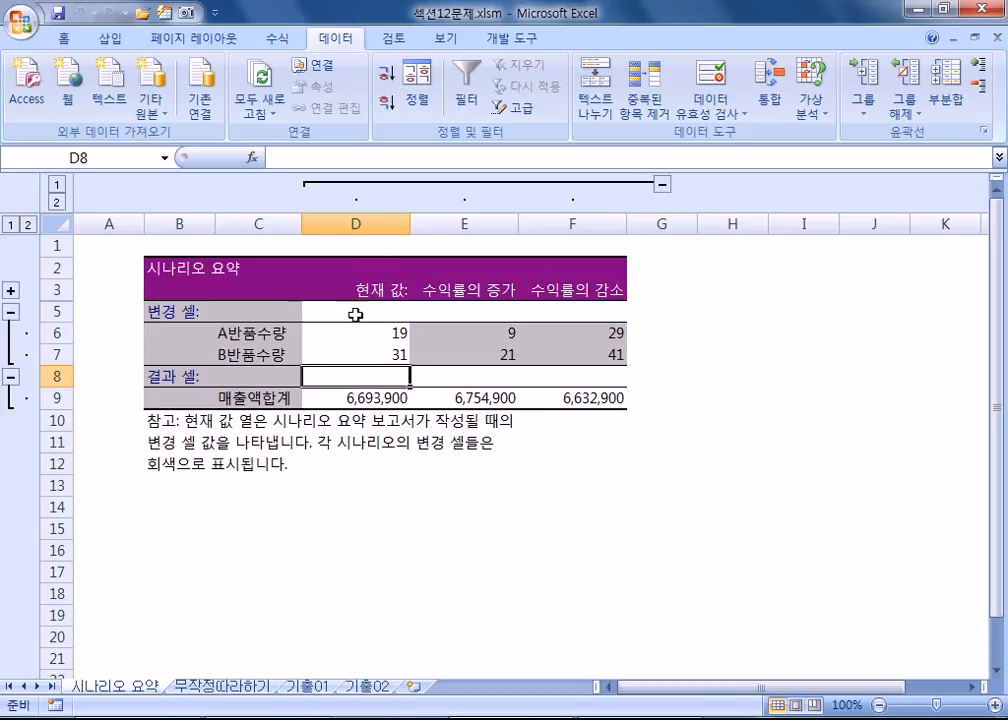
pyautogui.click(346, 491)
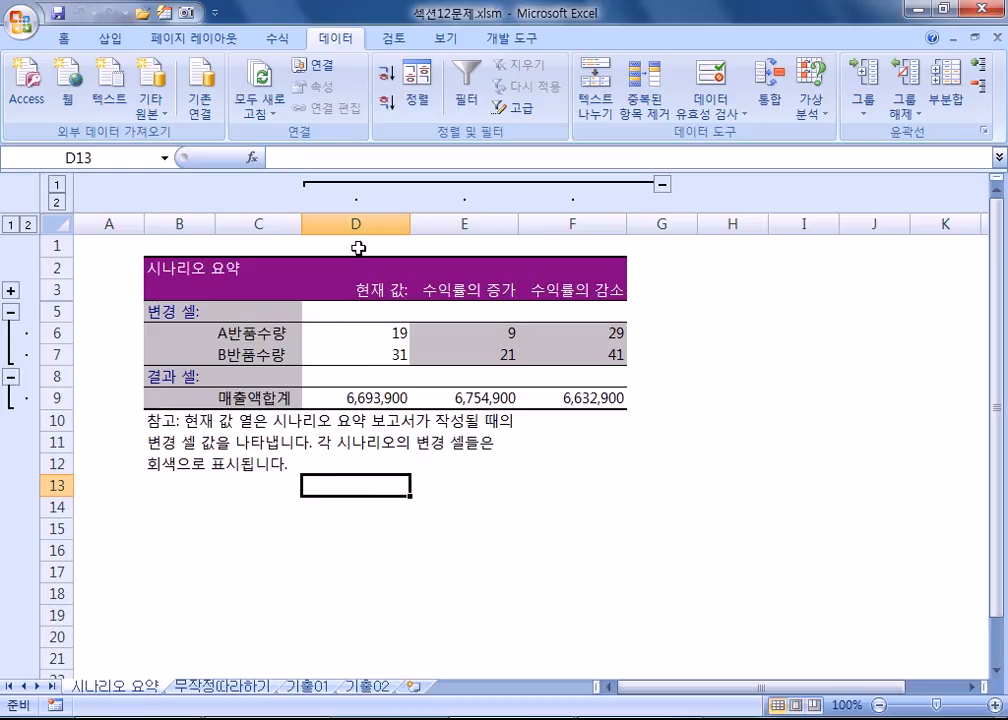
pyautogui.moveTo(356, 224); pyautogui.dragTo(577, 222)
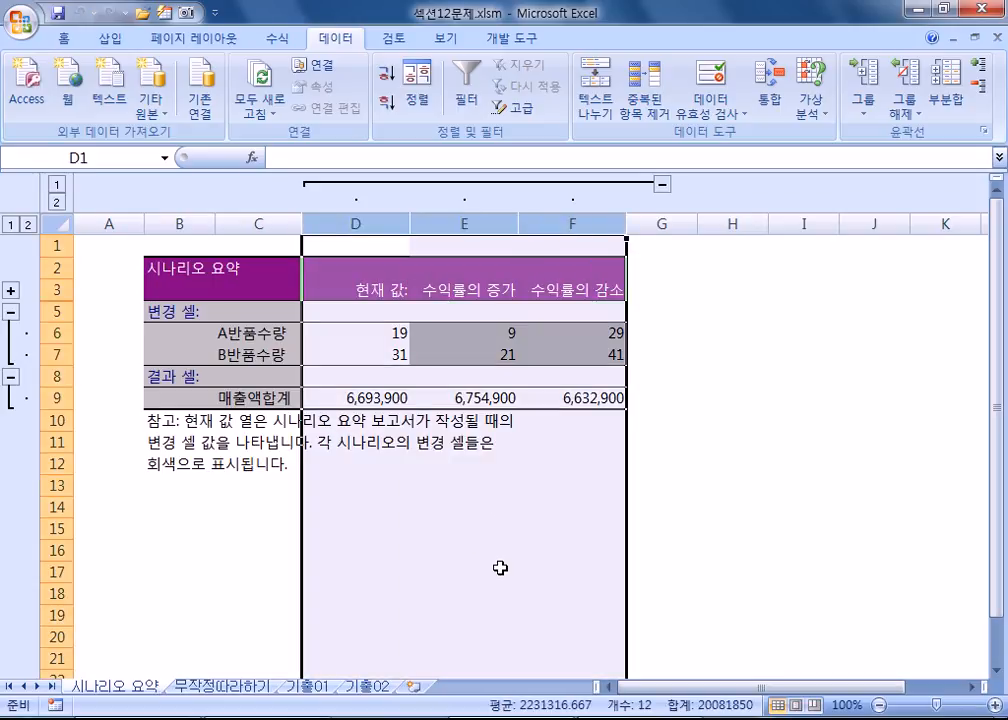
pyautogui.click(500, 568)
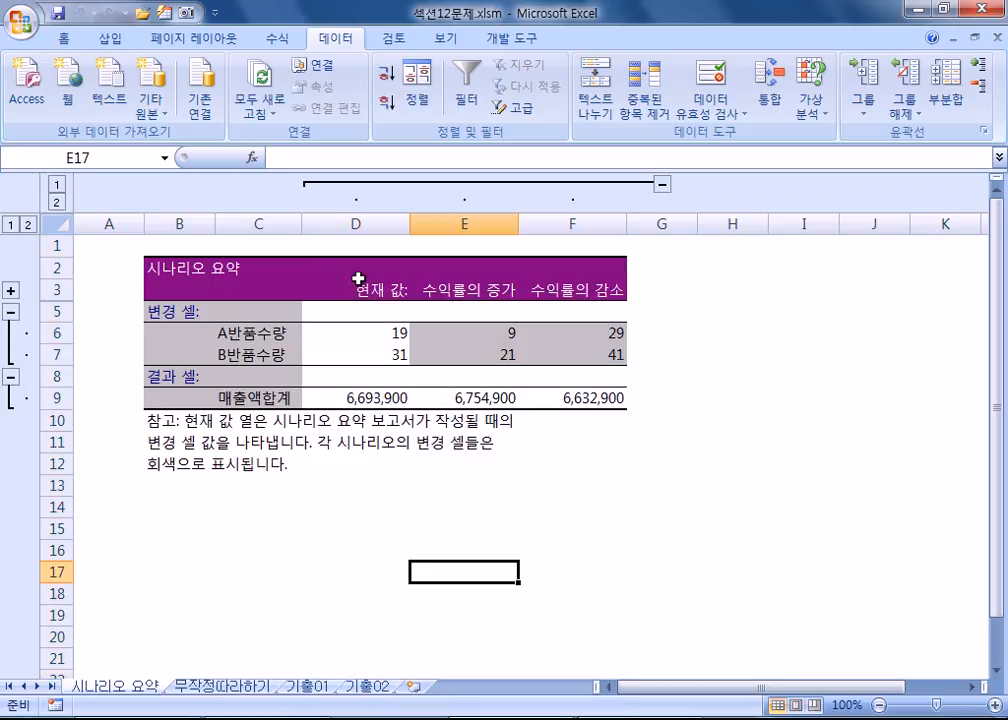
pyautogui.click(362, 224)
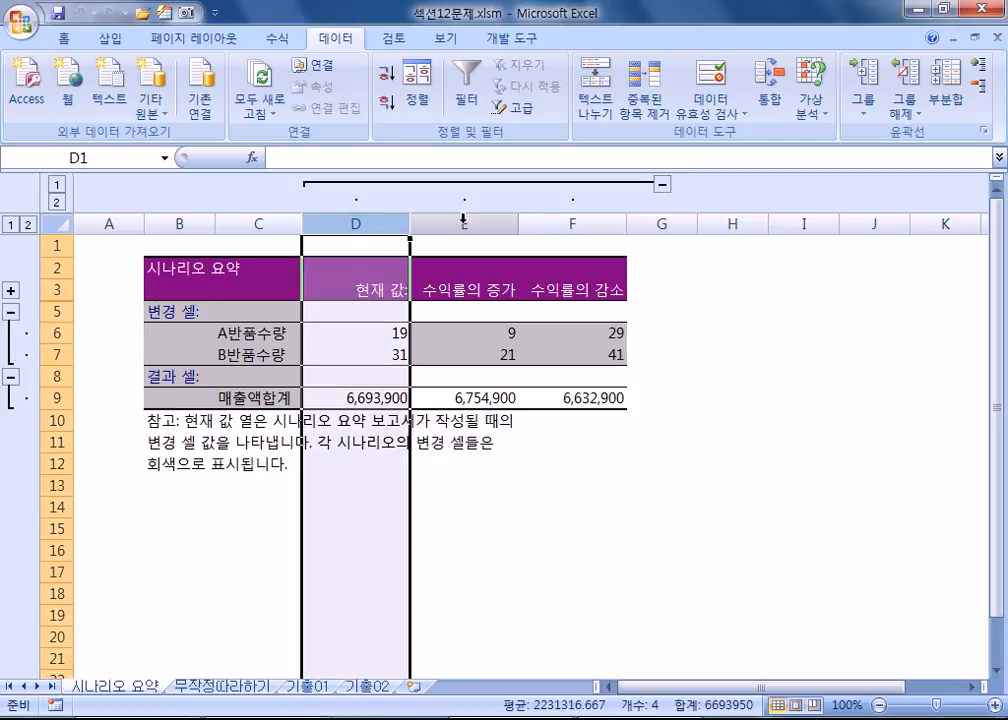
pyautogui.moveTo(463, 224); pyautogui.dragTo(553, 223)
pyautogui.click(317, 352)
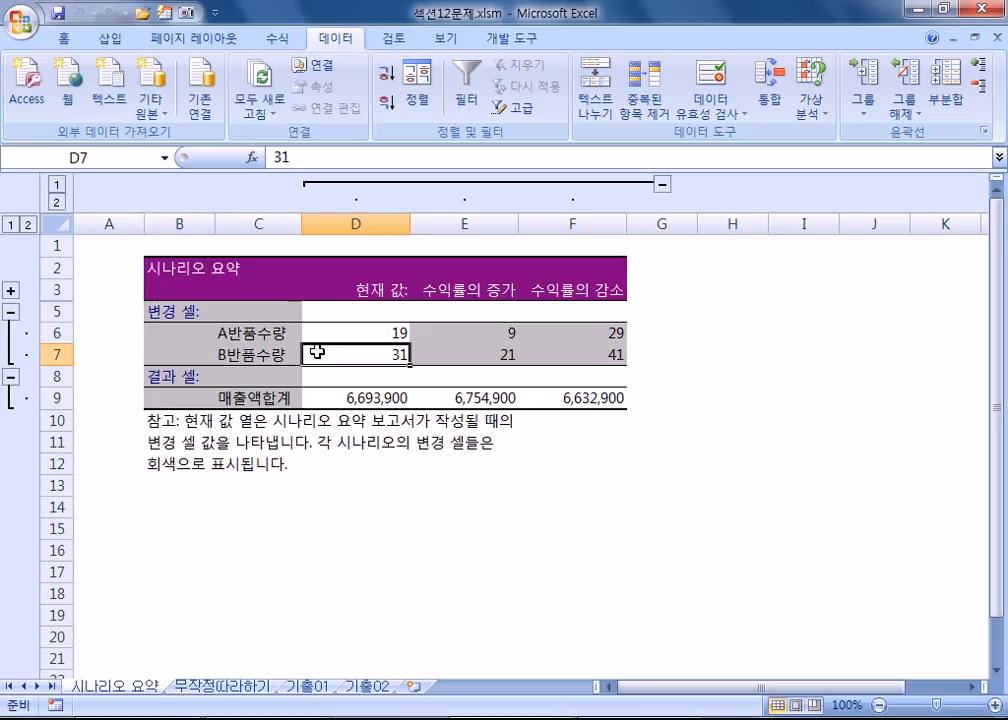
pyautogui.click(311, 502)
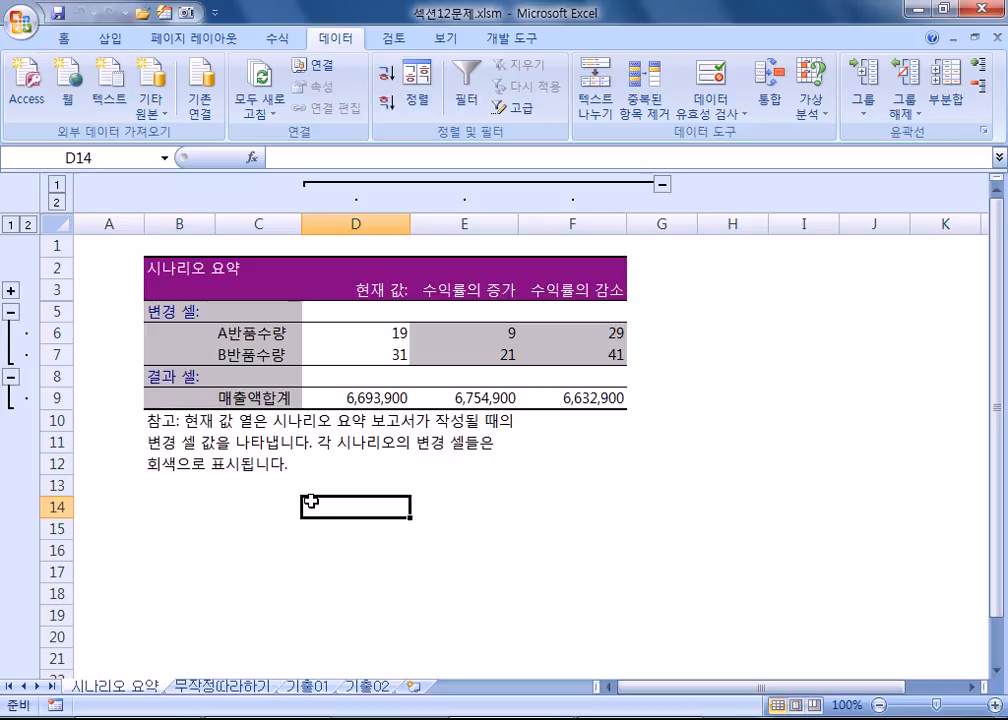
# Step: View the 기출01 sheet, return to the 시나리오 요약 sheet and check the first changing cell's label in C6
pyautogui.click(307, 686)
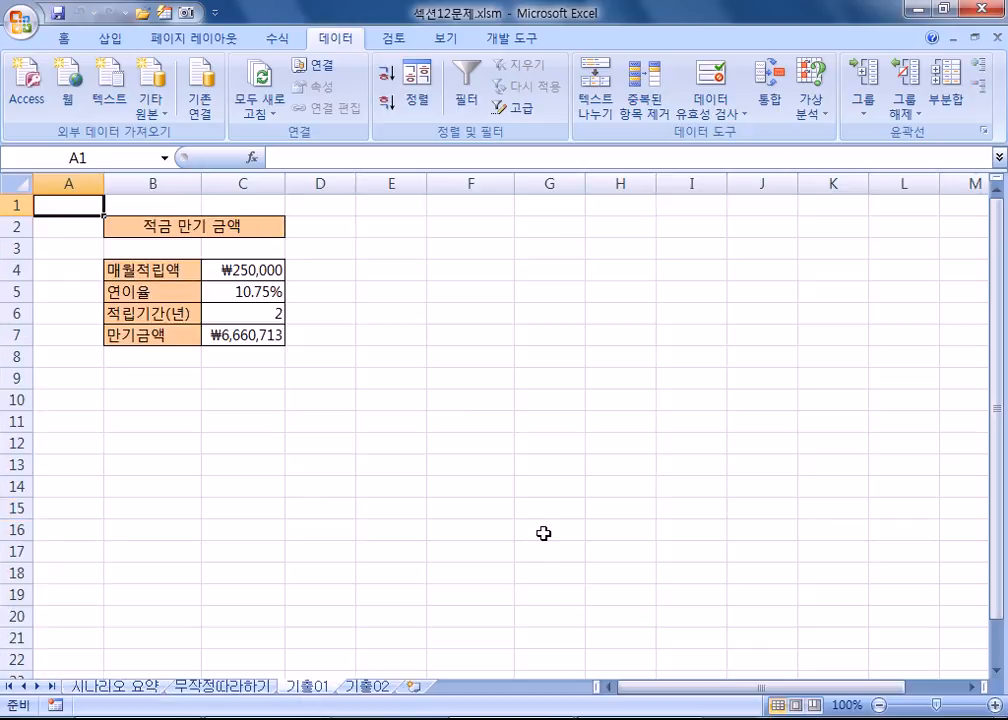
pyautogui.click(128, 688)
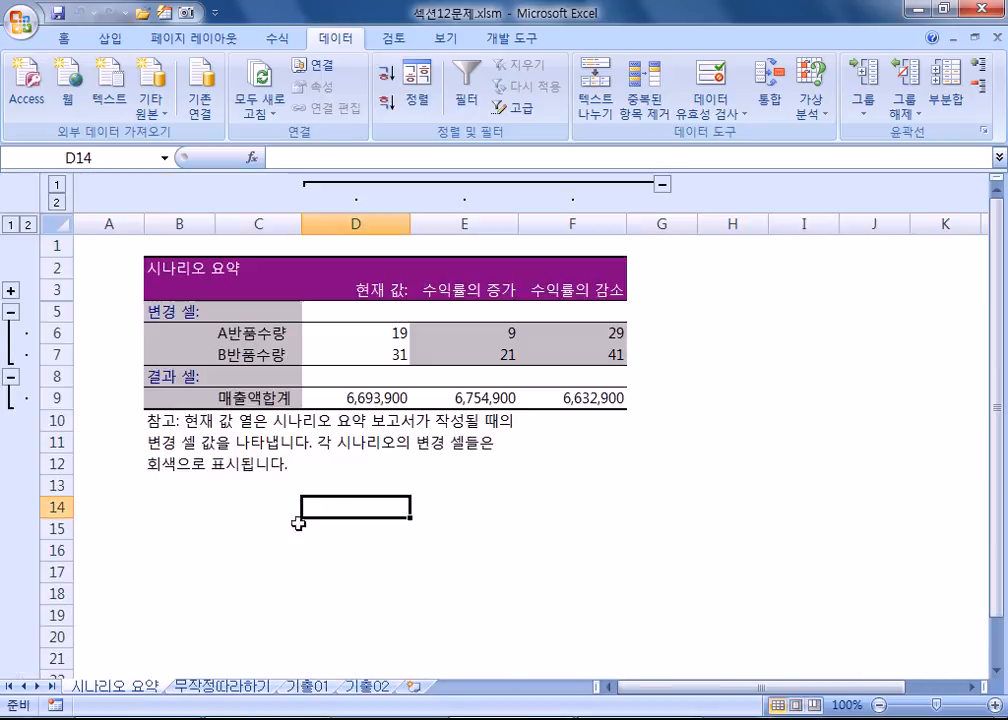
pyautogui.click(279, 338)
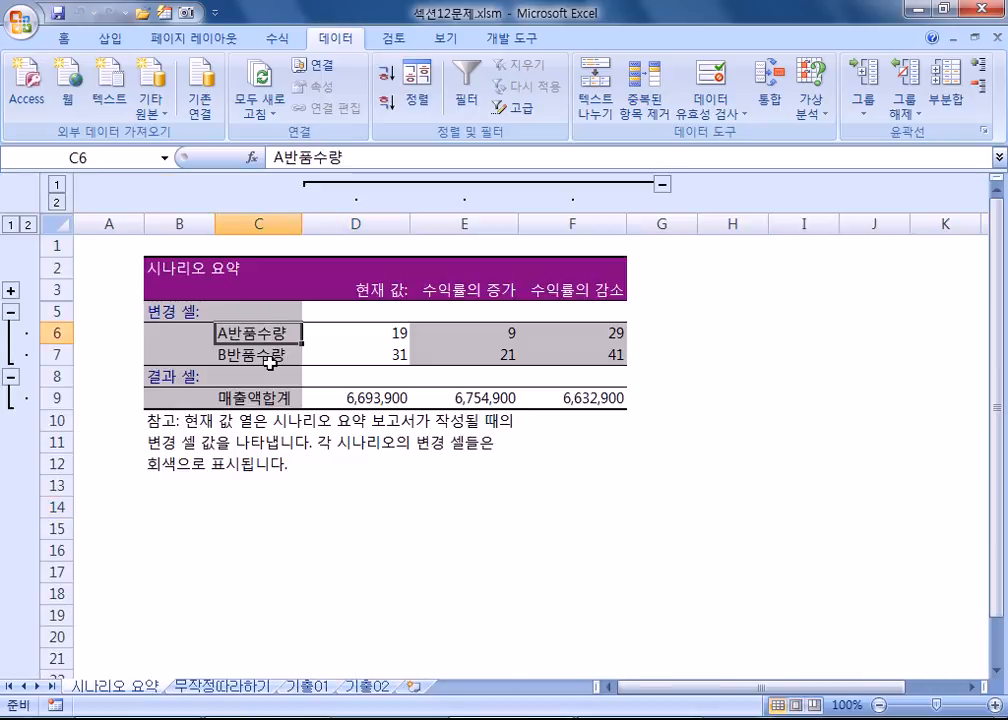
# Step: Replace the summary's changing-cell labels in C6 and C7 with E5 and E6, and the result-cell label in C9 with H15
pyautogui.click(272, 355)
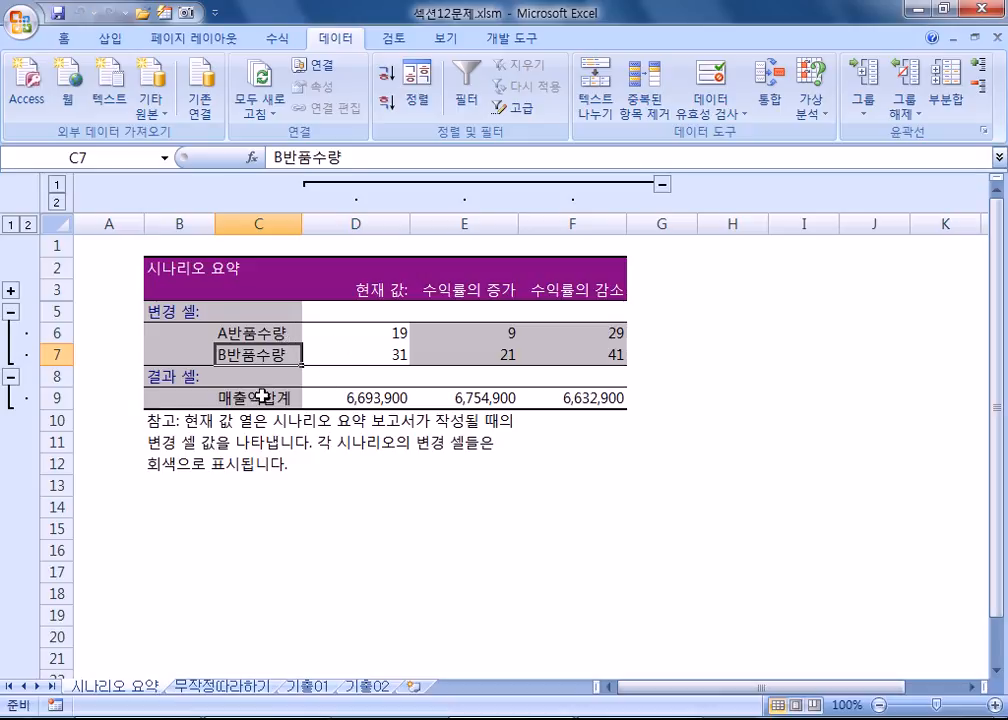
pyautogui.click(262, 332)
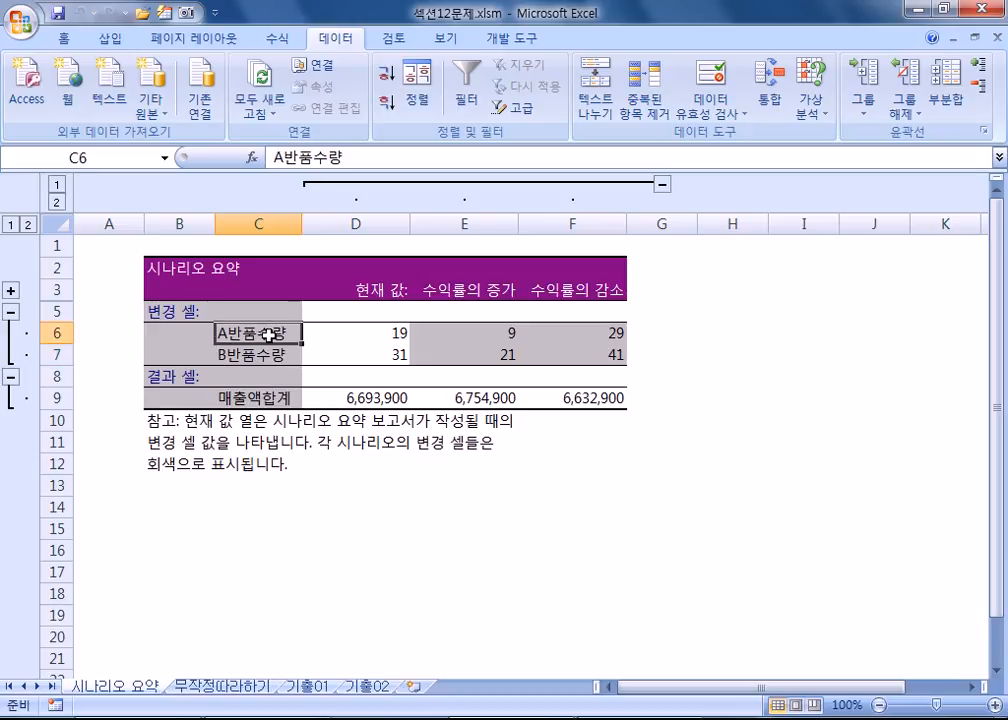
pyautogui.press('BackSpace')
pyautogui.write('E')
pyautogui.press('Return')
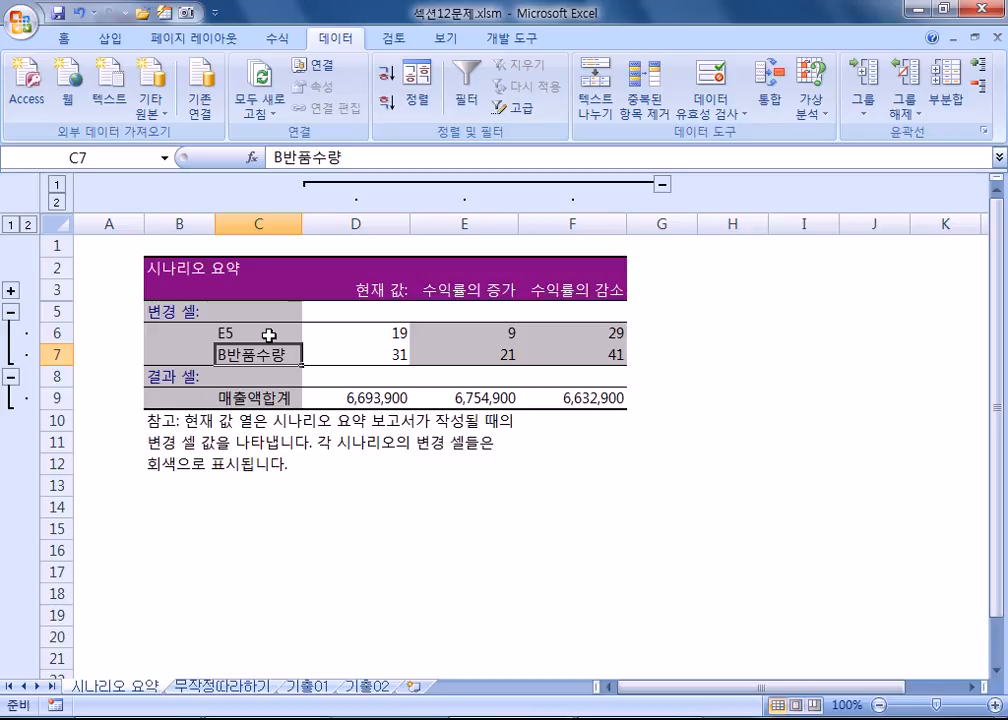
pyautogui.write('E6')
pyautogui.press('Return')
pyautogui.press('Return')
pyautogui.write('H1')
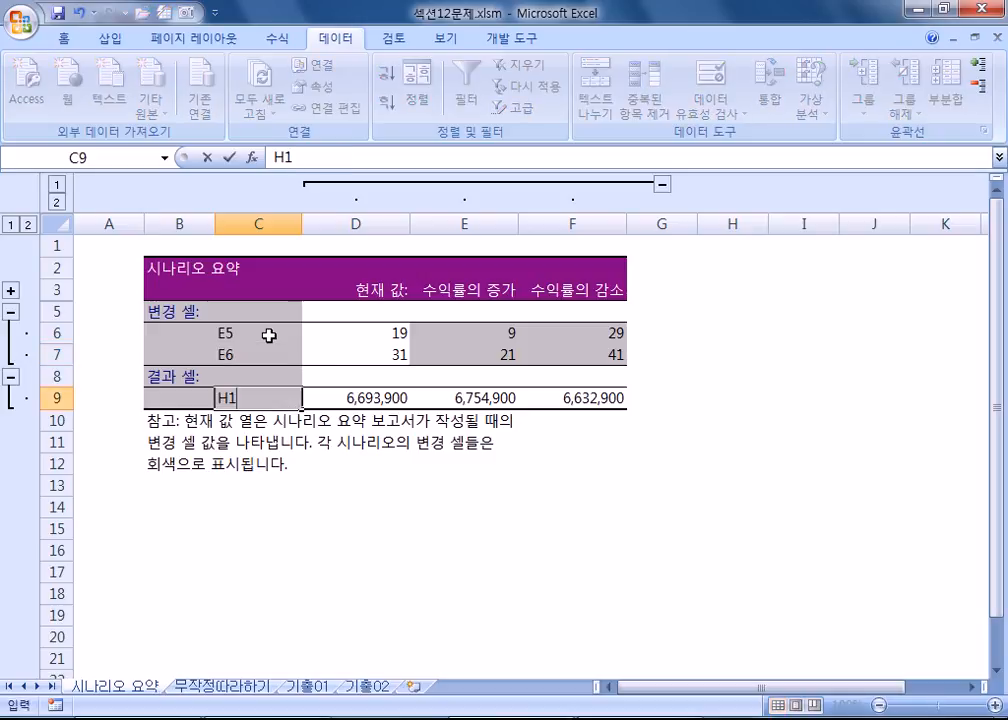
pyautogui.write('5')
pyautogui.press('Return')
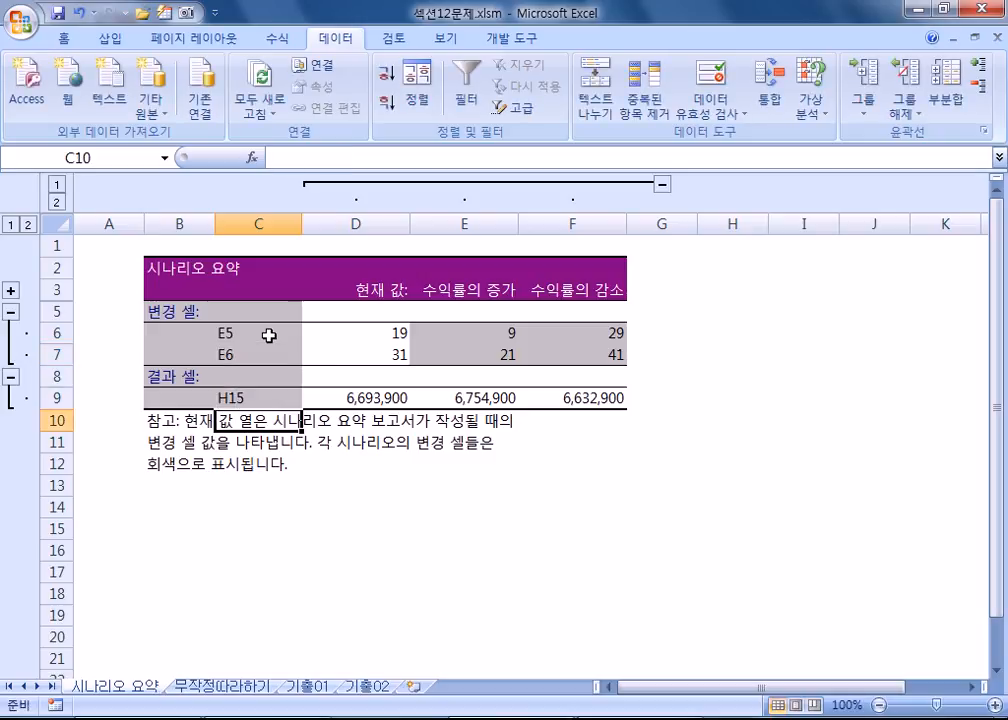
# Step: Change the first changing cell's label in C6 to the absolute reference $E$5
pyautogui.press('Up')
pyautogui.press('Up')
pyautogui.press('Up')
pyautogui.press('Up')
pyautogui.press('F2')
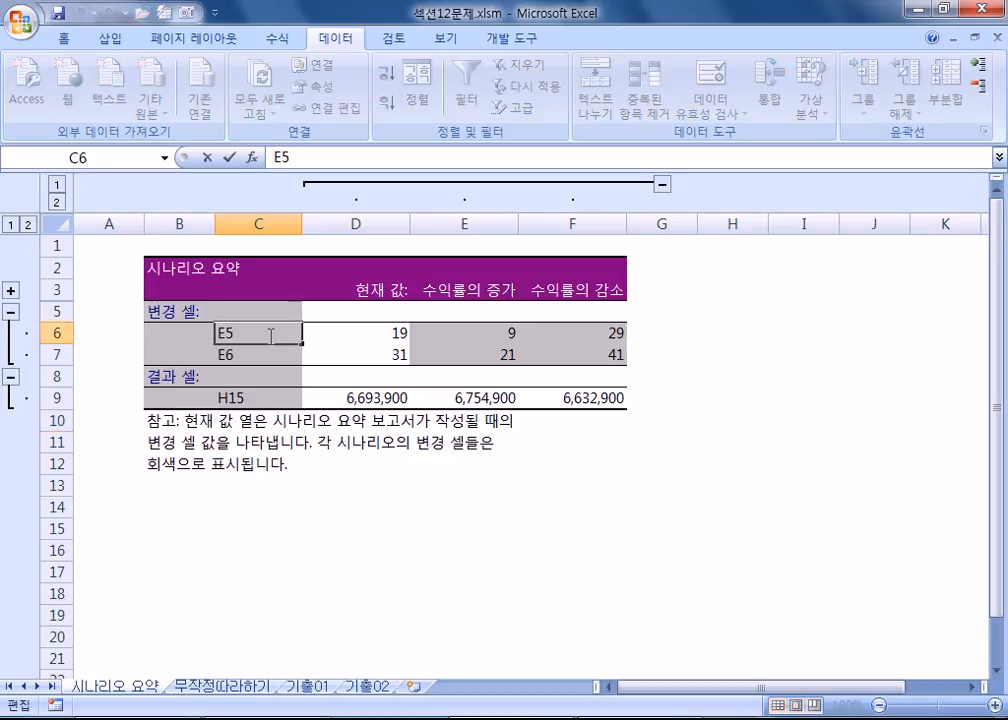
pyautogui.press('Home')
pyautogui.write('$')
pyautogui.press('Right')
pyautogui.write('$')
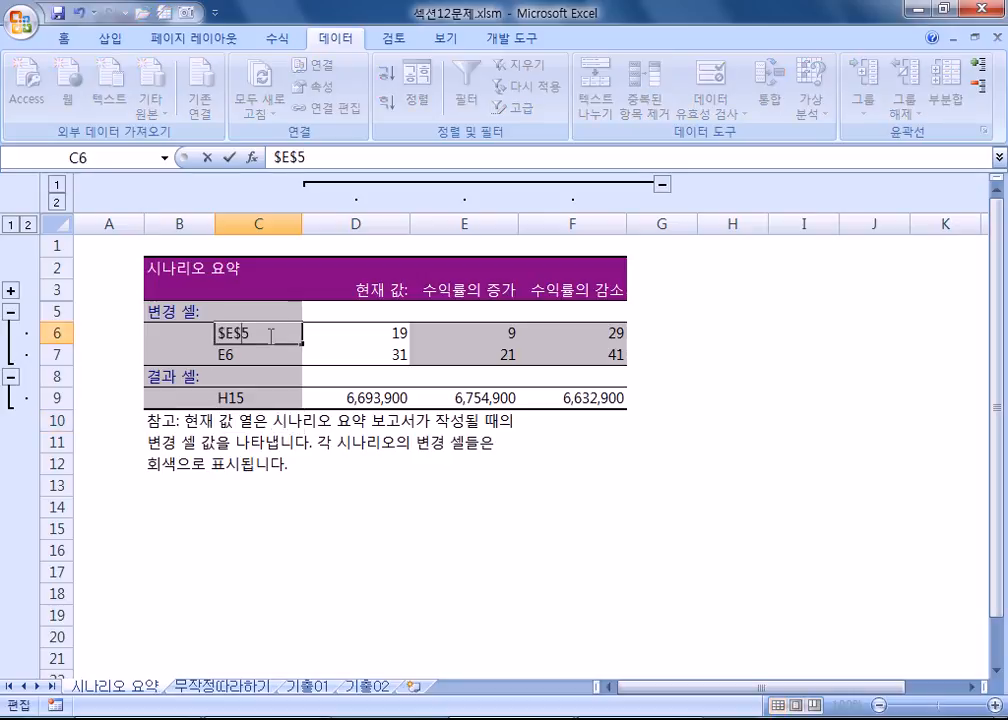
pyautogui.press('Return')
pyautogui.press('Up')
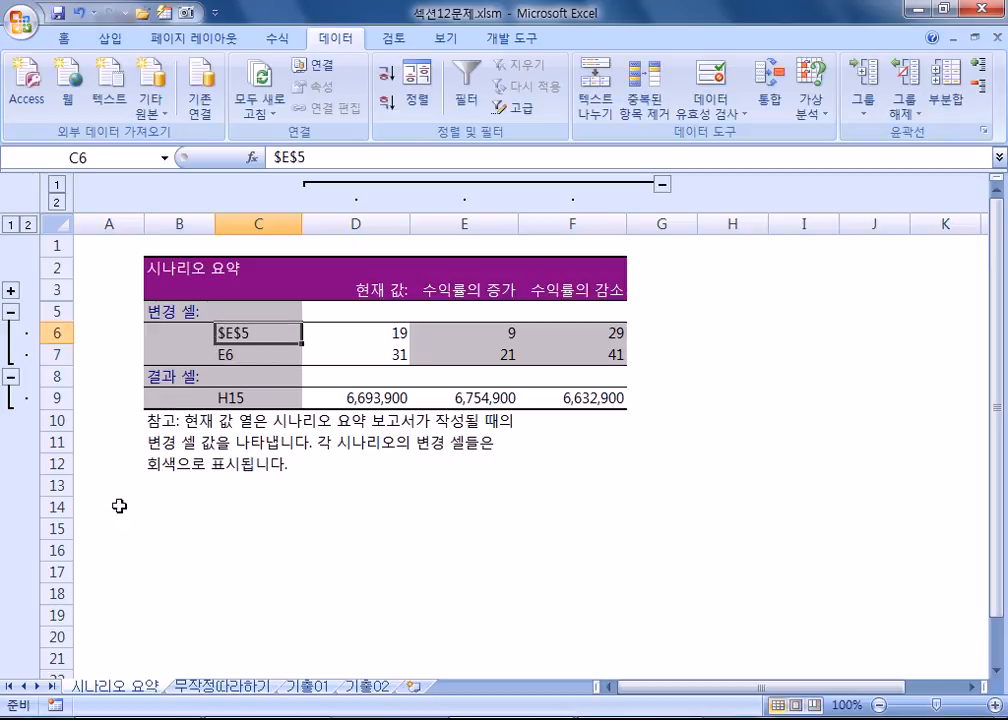
# Step: Delete the 시나리오 요약 sheet
pyautogui.rightClick(118, 697)
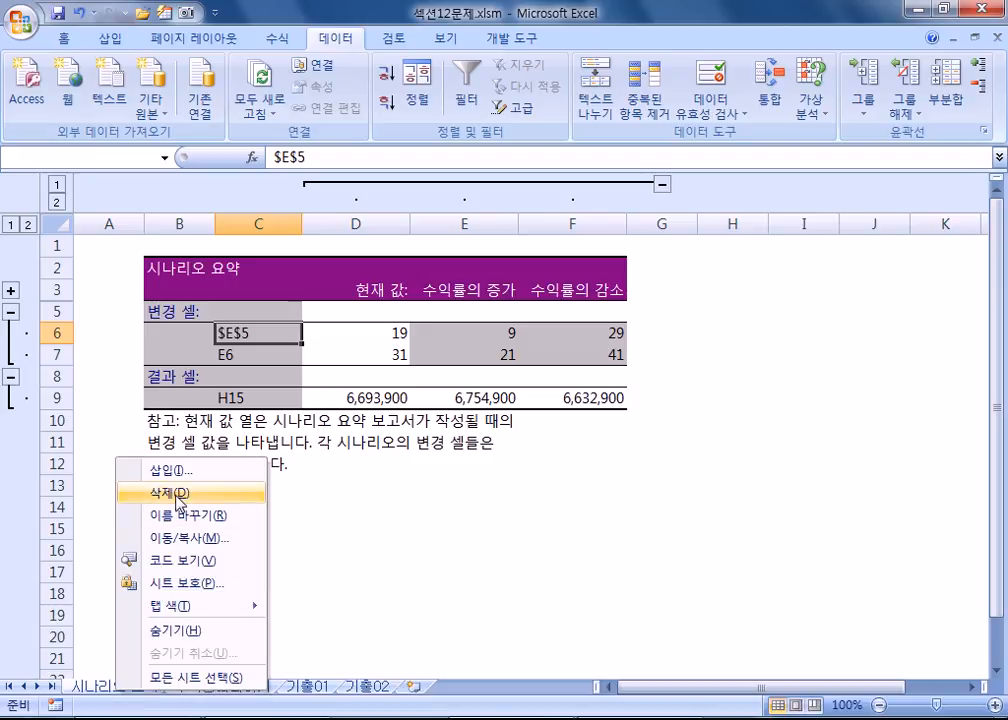
pyautogui.click(168, 492)
pyautogui.click(446, 413)
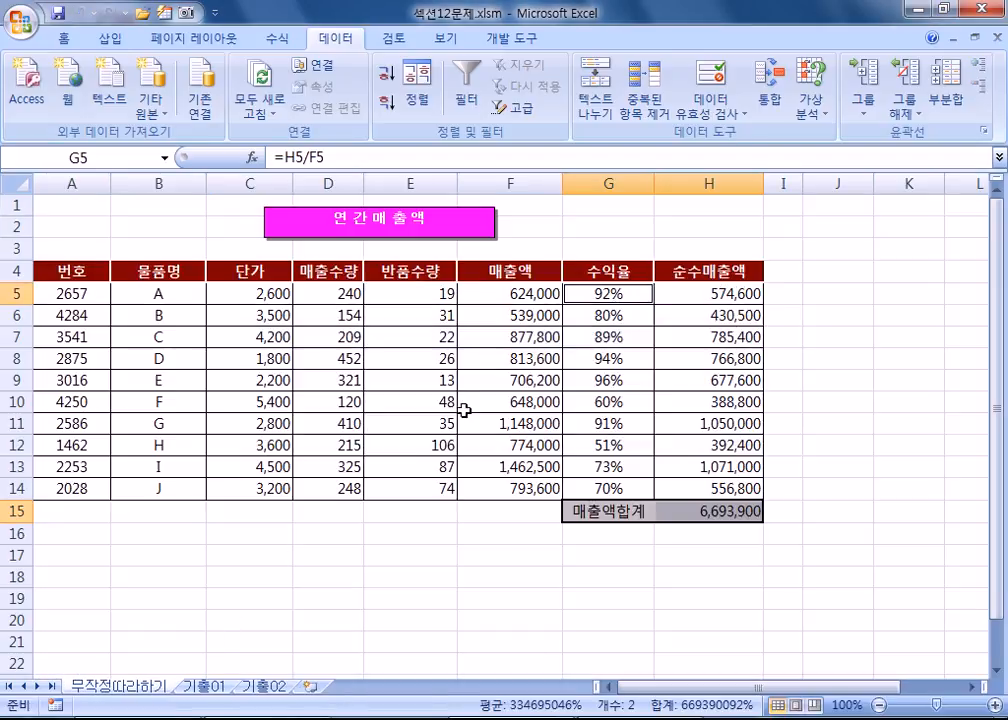
# Step: Check the defined names of the return quantity cells E5 and E6 and the sales total H15
pyautogui.click(390, 291)
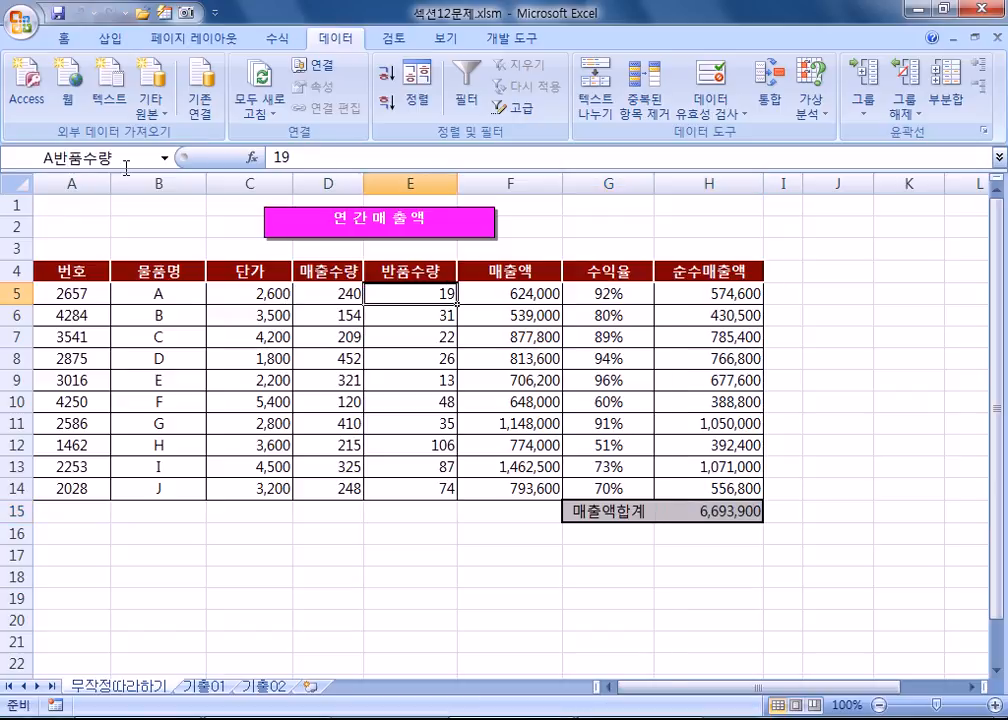
pyautogui.click(416, 334)
pyautogui.click(416, 317)
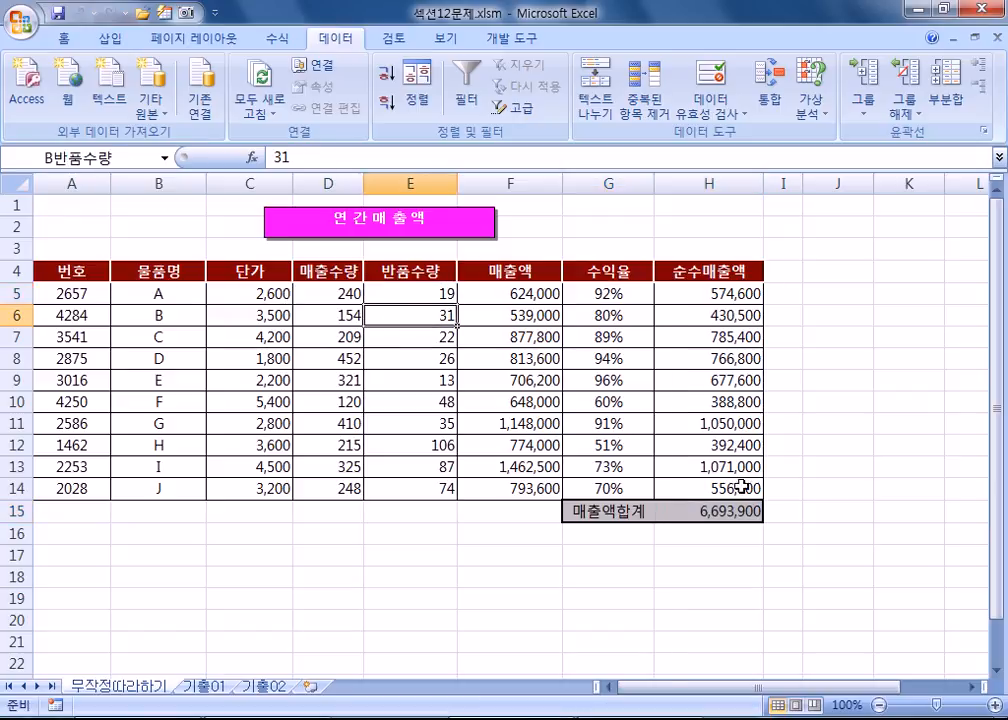
pyautogui.click(711, 510)
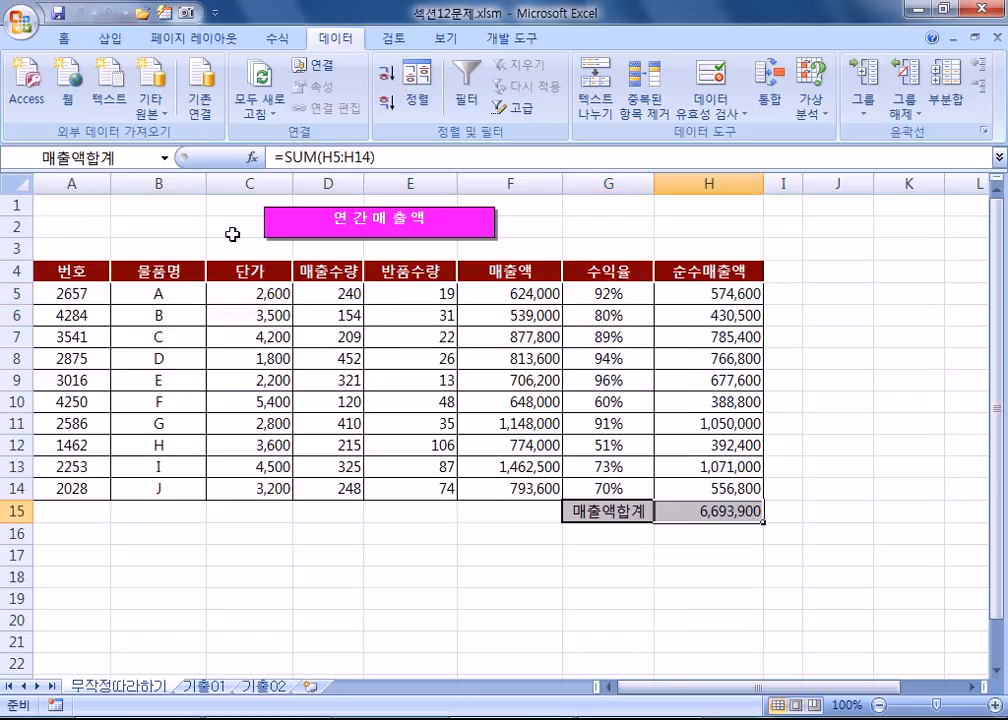
# Step: Create the scenario summary report from the Scenario Manager with H15 as the result cell and look over its rows 1 to 12
pyautogui.click(390, 356)
pyautogui.click(826, 106)
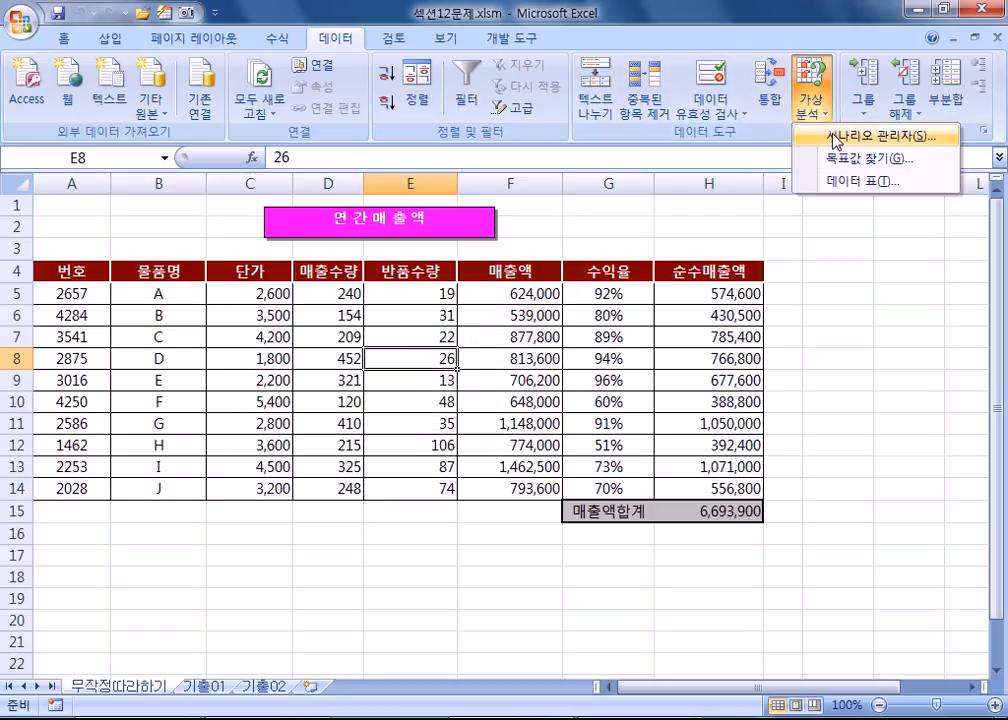
pyautogui.click(860, 135)
pyautogui.click(474, 294)
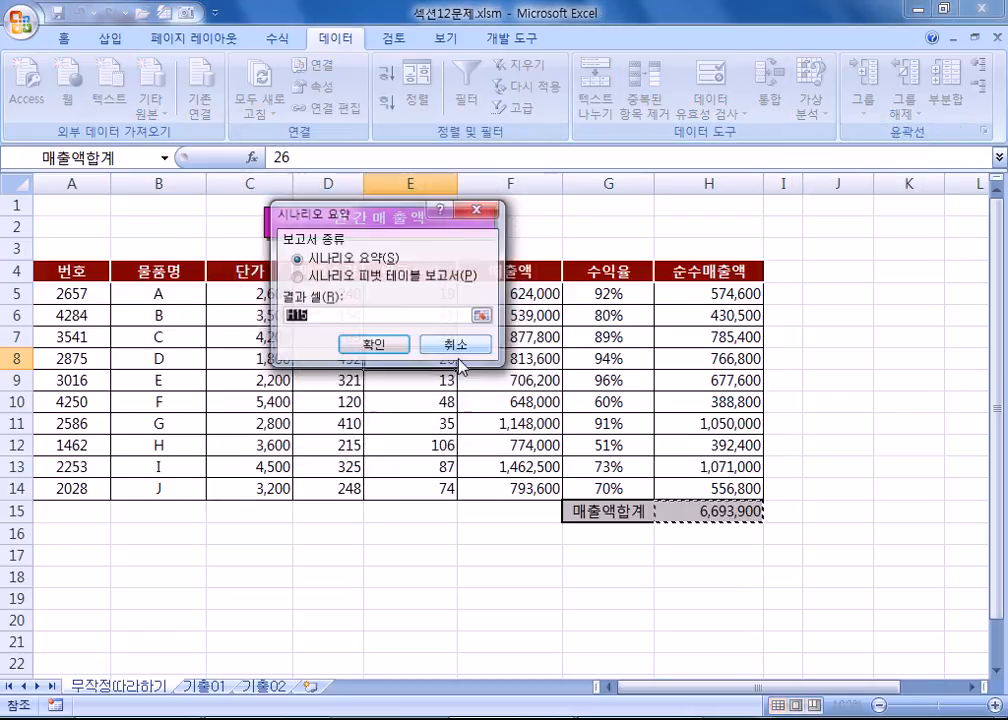
pyautogui.click(392, 343)
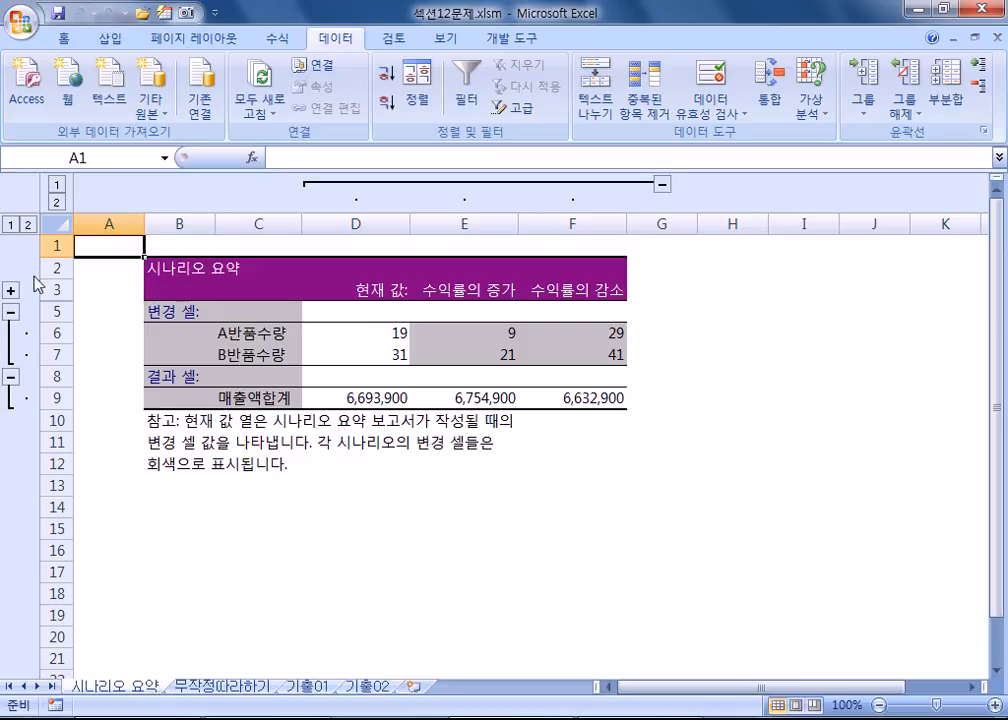
pyautogui.moveTo(56, 245); pyautogui.dragTo(56, 463)
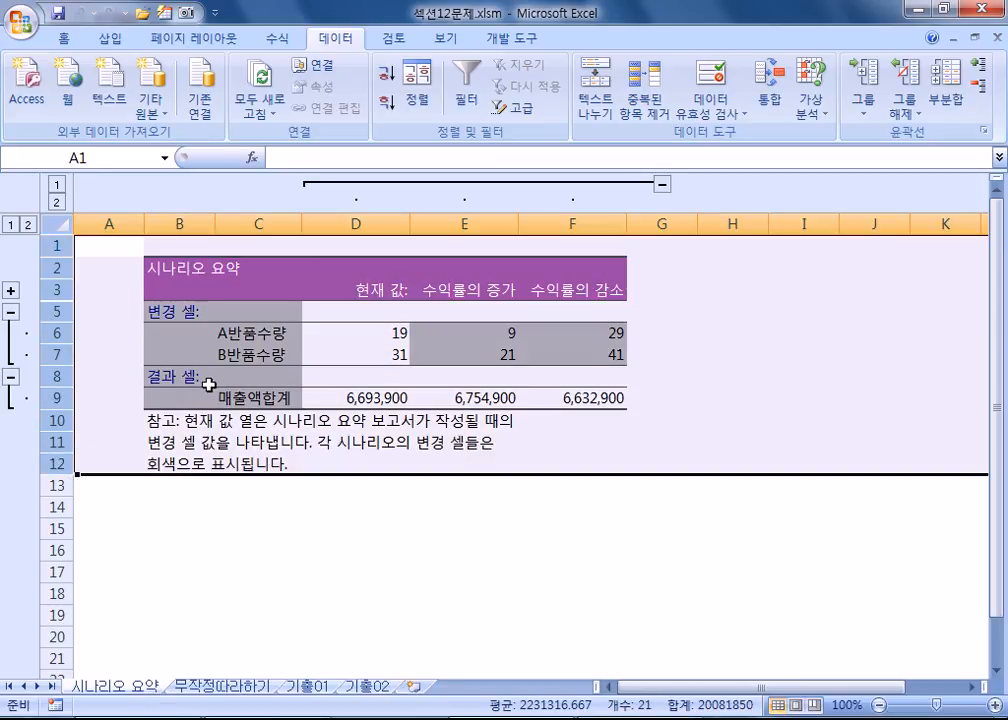
pyautogui.click(207, 531)
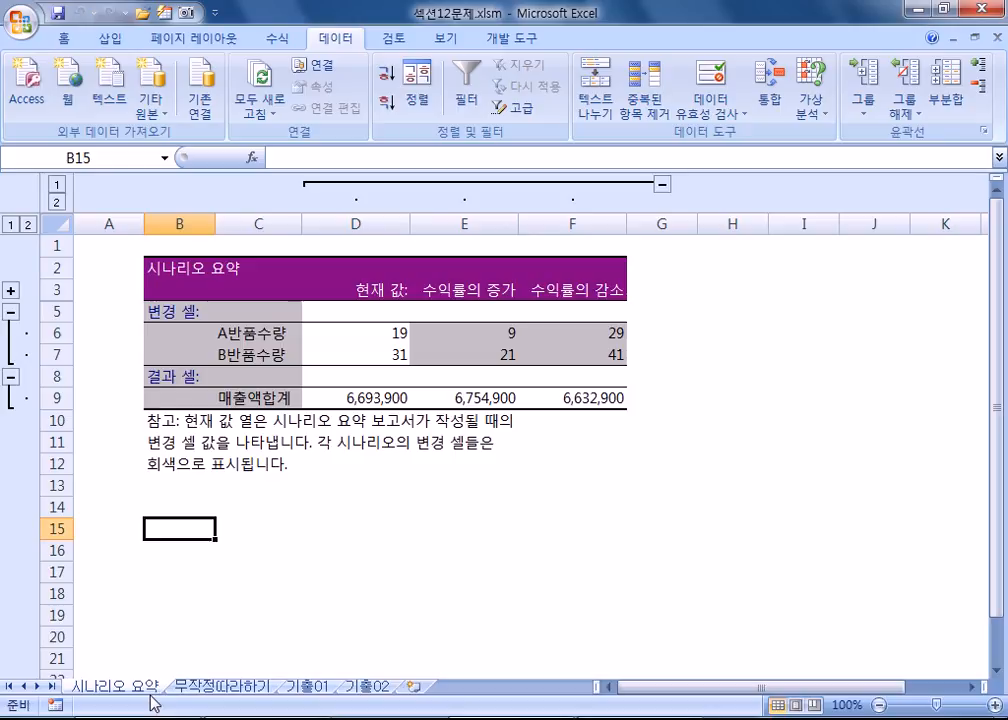
# Step: View the 기출01 sheet and check the 연이율 value in C5 and the 만기금액 formula in C7
pyautogui.click(297, 686)
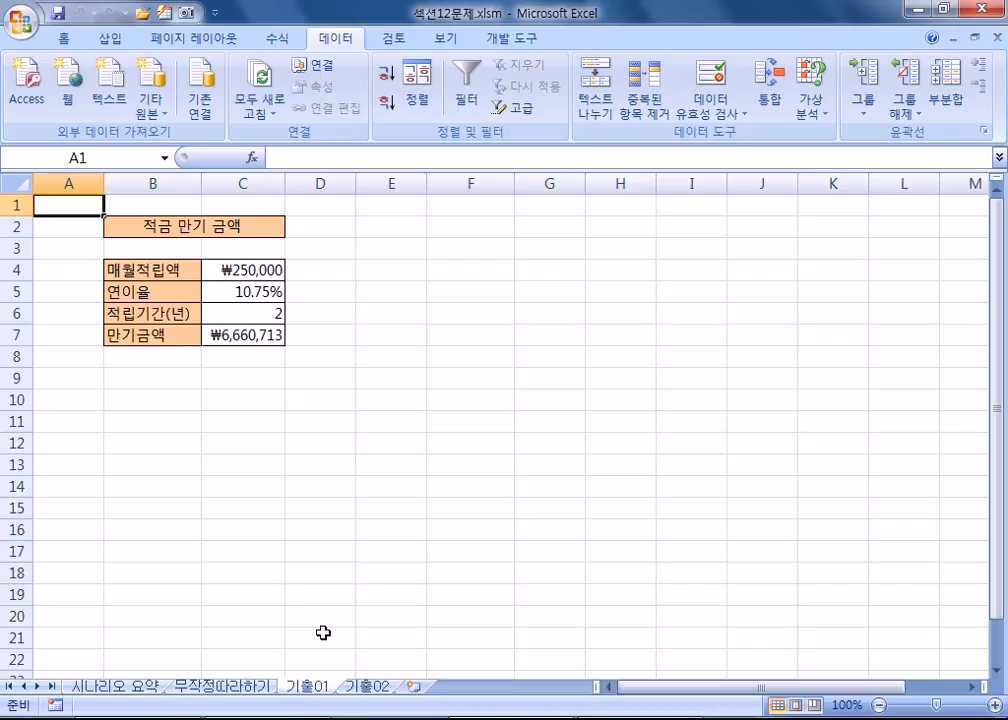
pyautogui.click(216, 297)
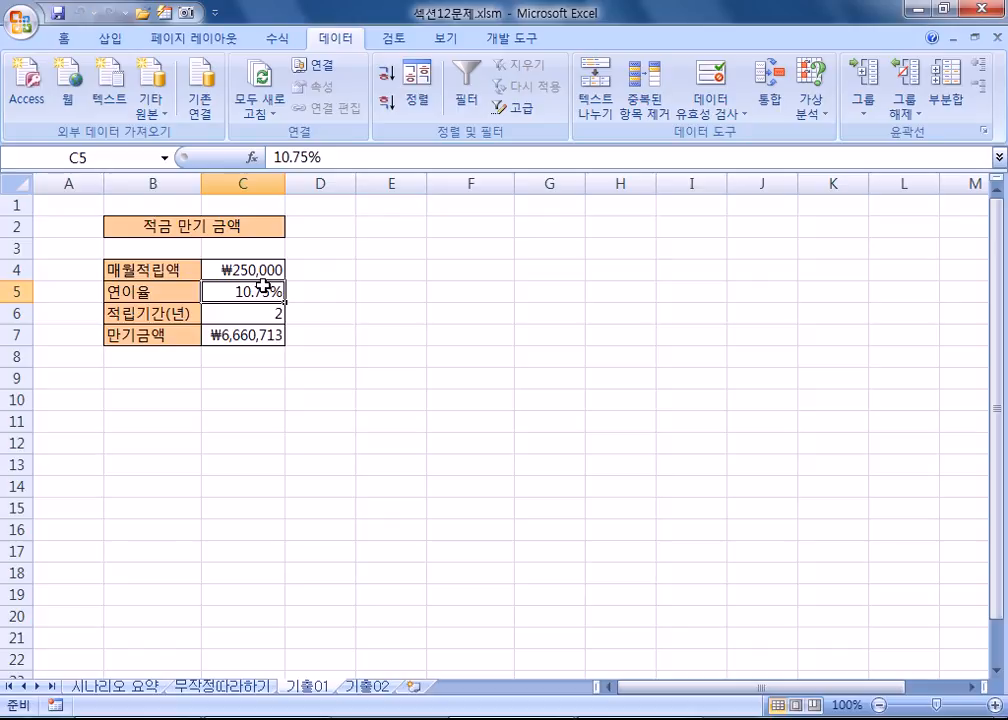
pyautogui.click(253, 338)
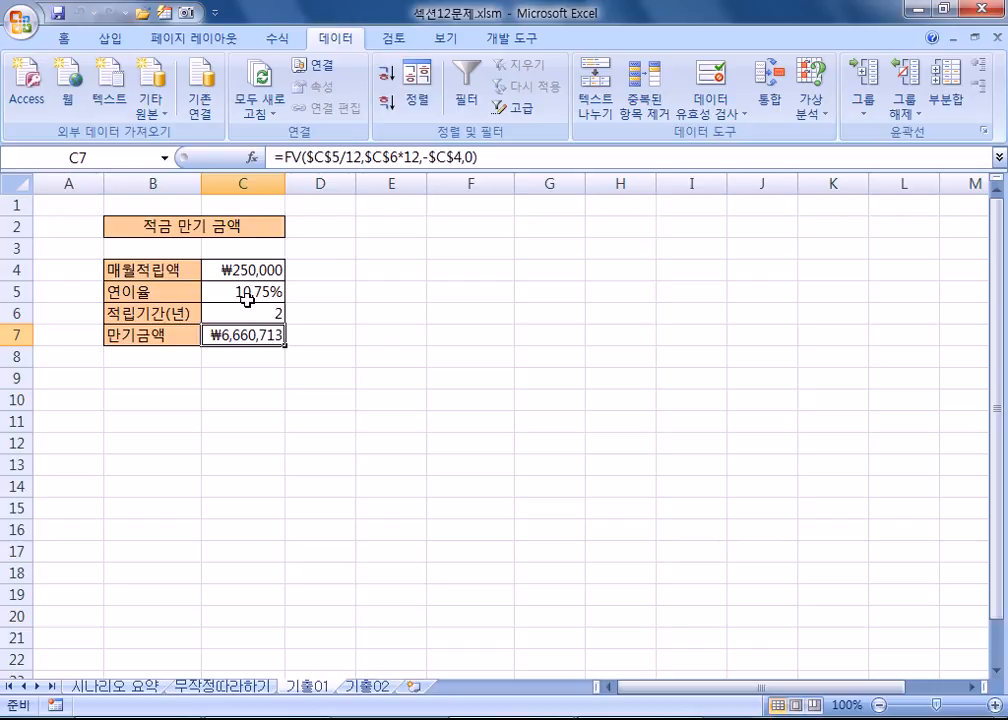
# Step: Define the name 이율 for the 연이율 cell C5 on the 기출01 sheet
pyautogui.click(246, 295)
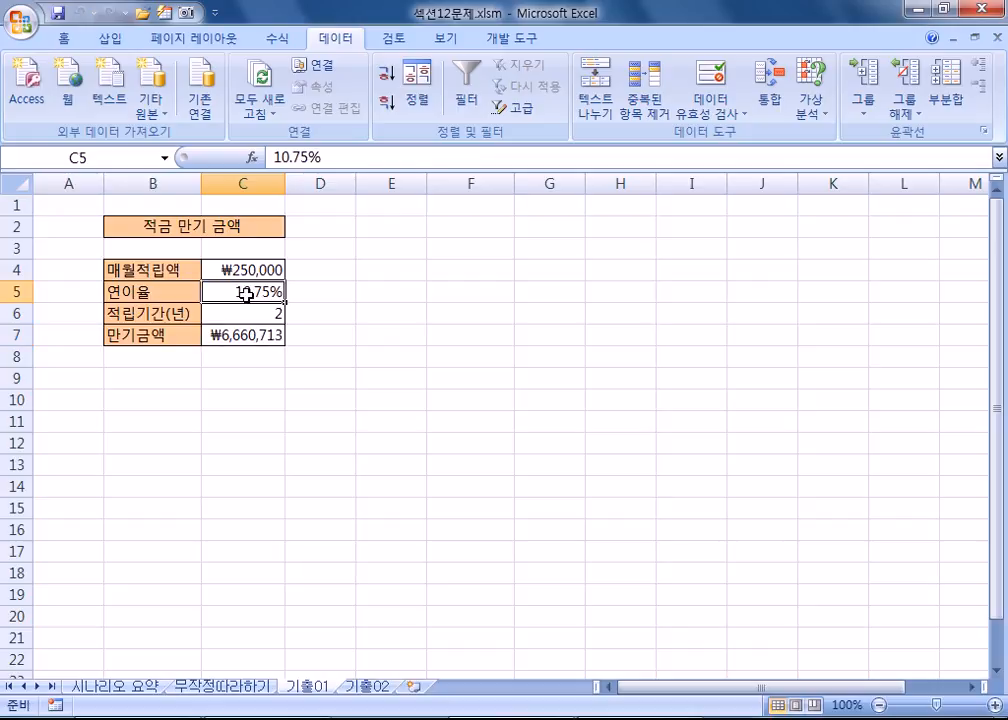
pyautogui.keyDown('ctrl'); pyautogui.scroll(2, 195, 234); pyautogui.keyUp('ctrl')
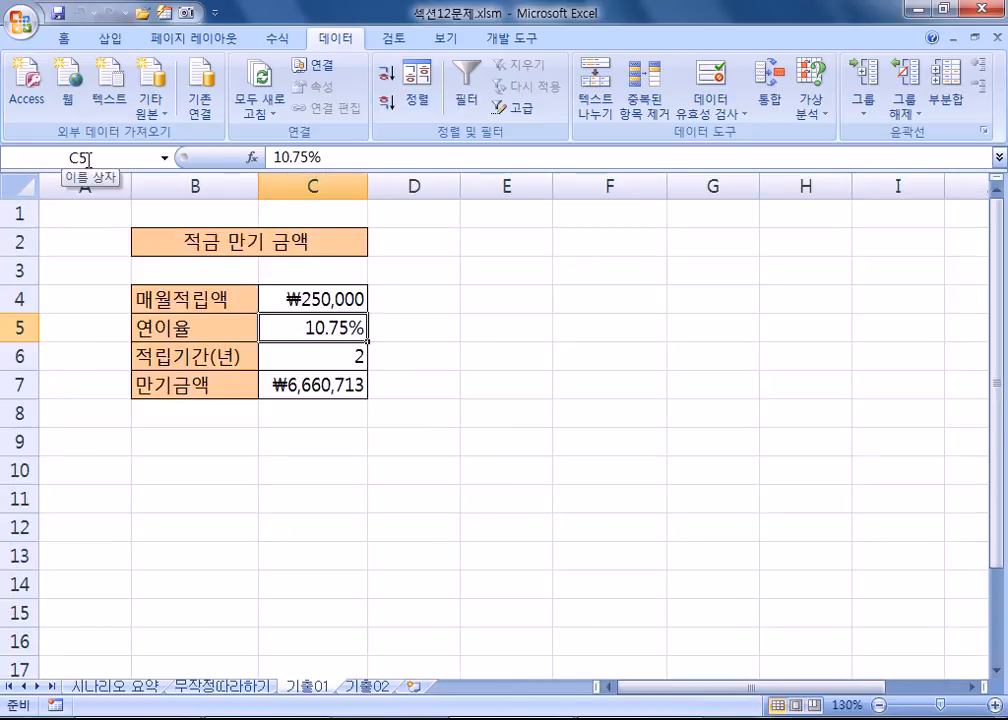
pyautogui.click(89, 160)
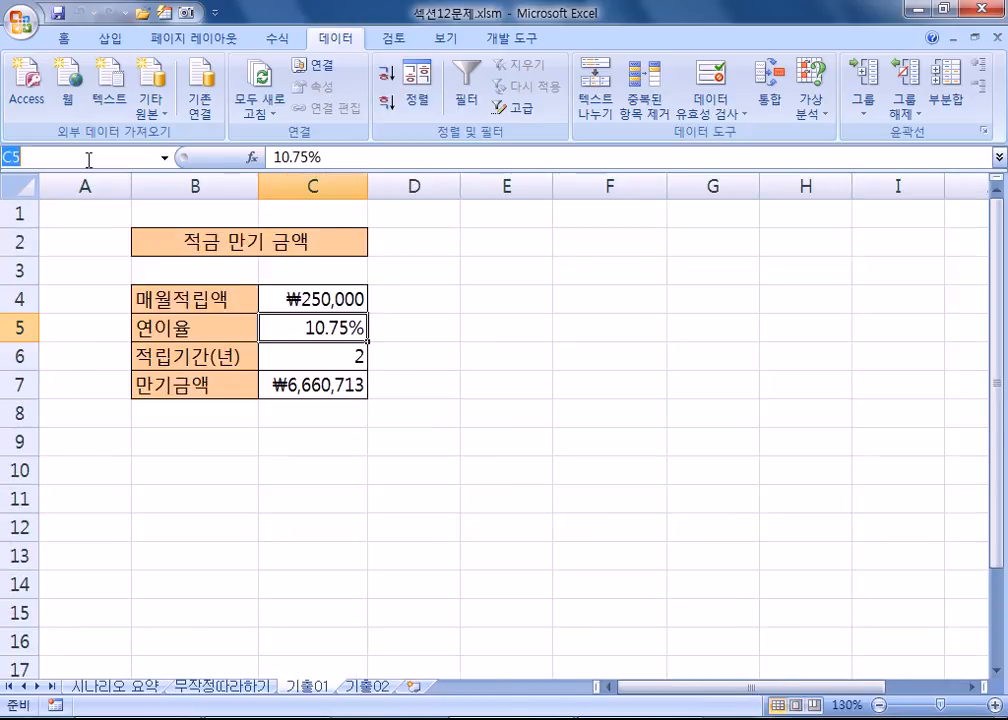
pyautogui.write('DLDBF')
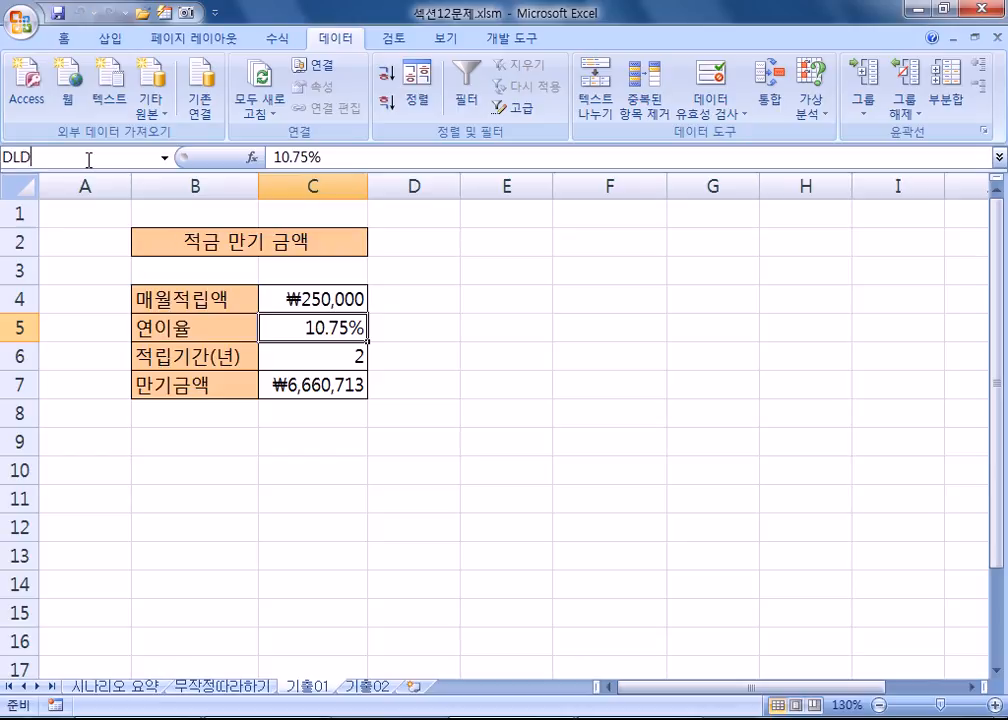
pyautogui.press('BackSpace')
pyautogui.press('BackSpace')
pyautogui.press('BackSpace')
pyautogui.press('BackSpace')
pyautogui.press('BackSpace')
pyautogui.write('이율')
pyautogui.press('Return')
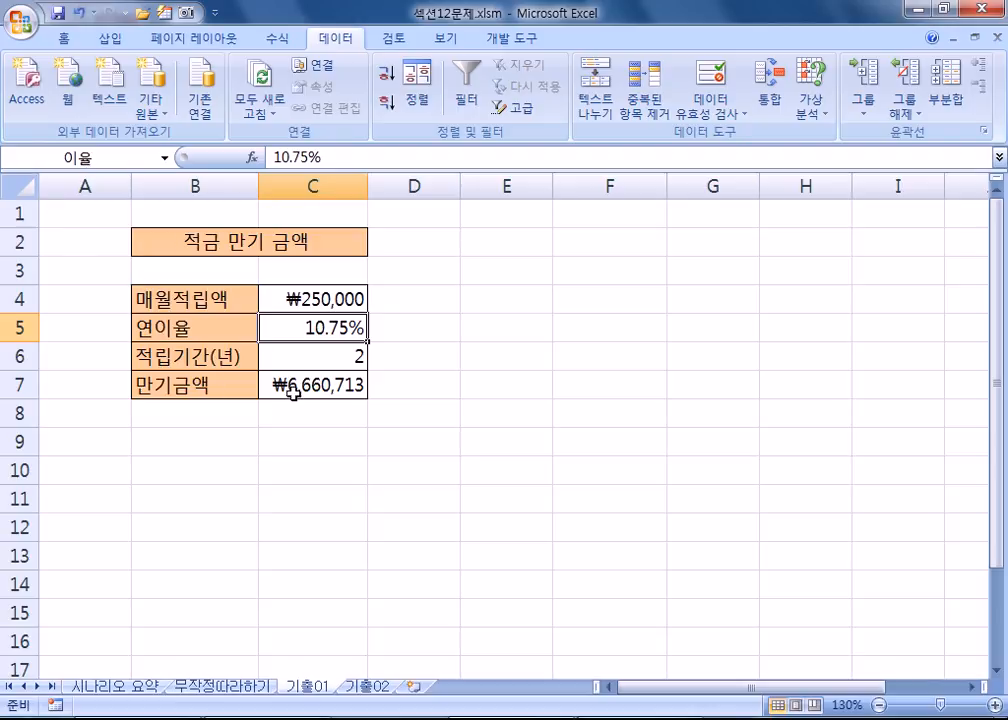
# Step: Define the name 만기금액 for the maturity amount cell C7
pyautogui.click(293, 393)
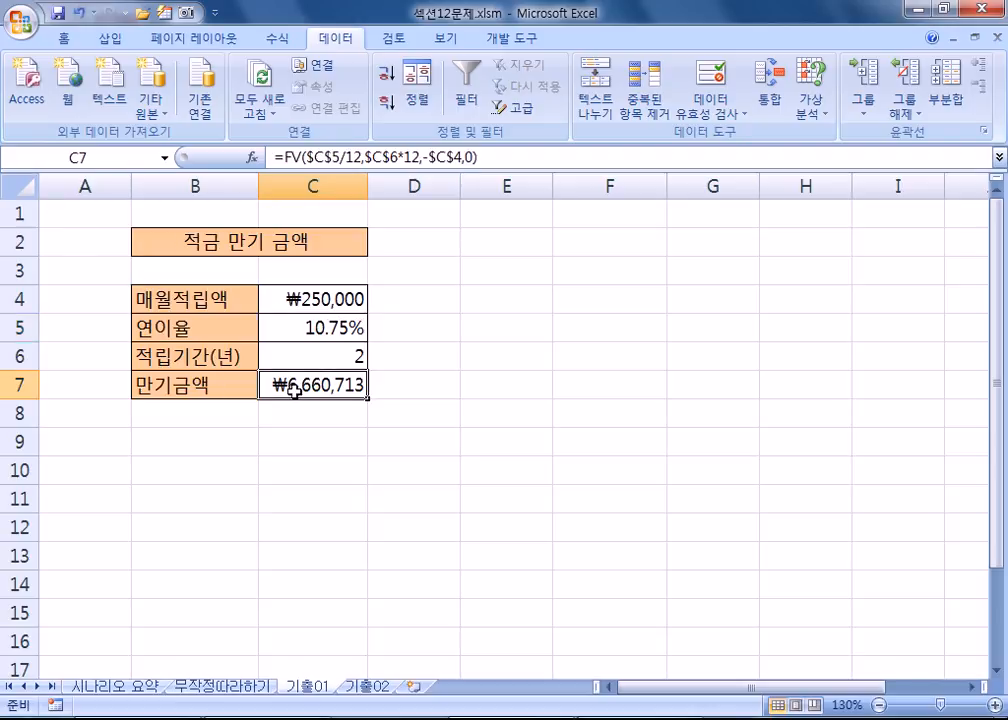
pyautogui.click(113, 154)
pyautogui.write('ㅁㄴ')
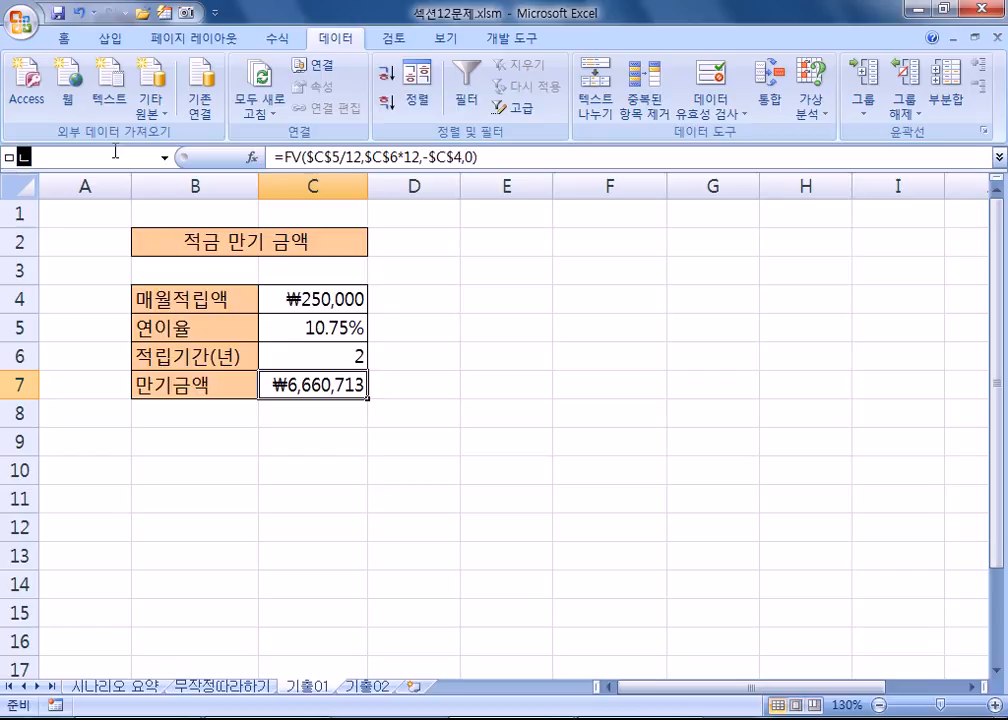
pyautogui.write('ㅏㄴㄱ')
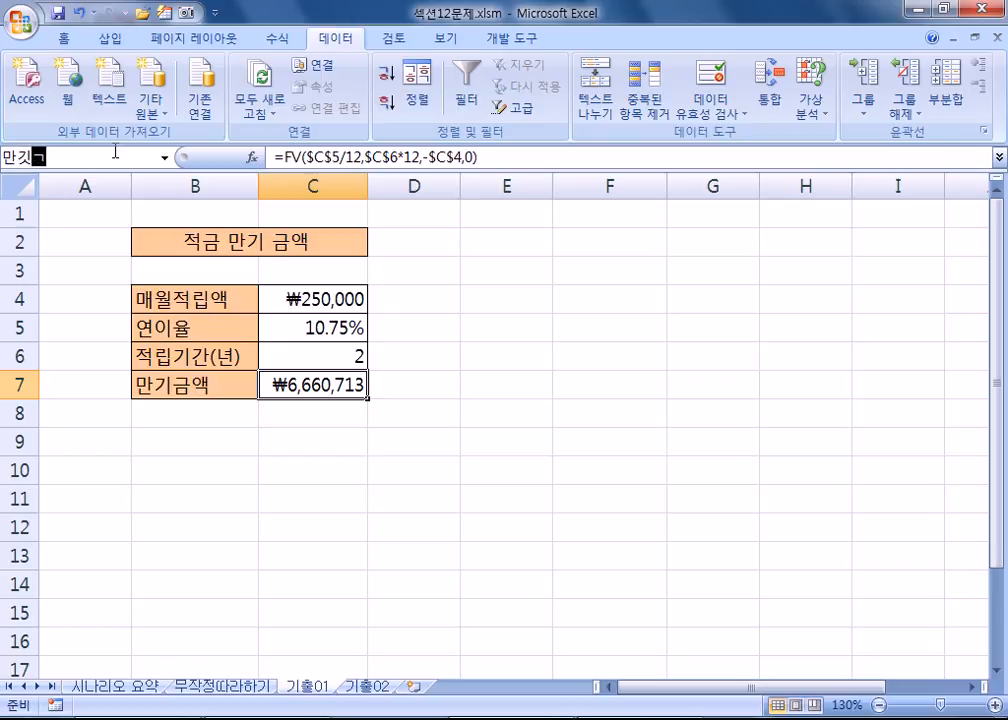
pyautogui.write('ㅣㄱㅡㅁㅇㅐㄱ')
pyautogui.press('Return')
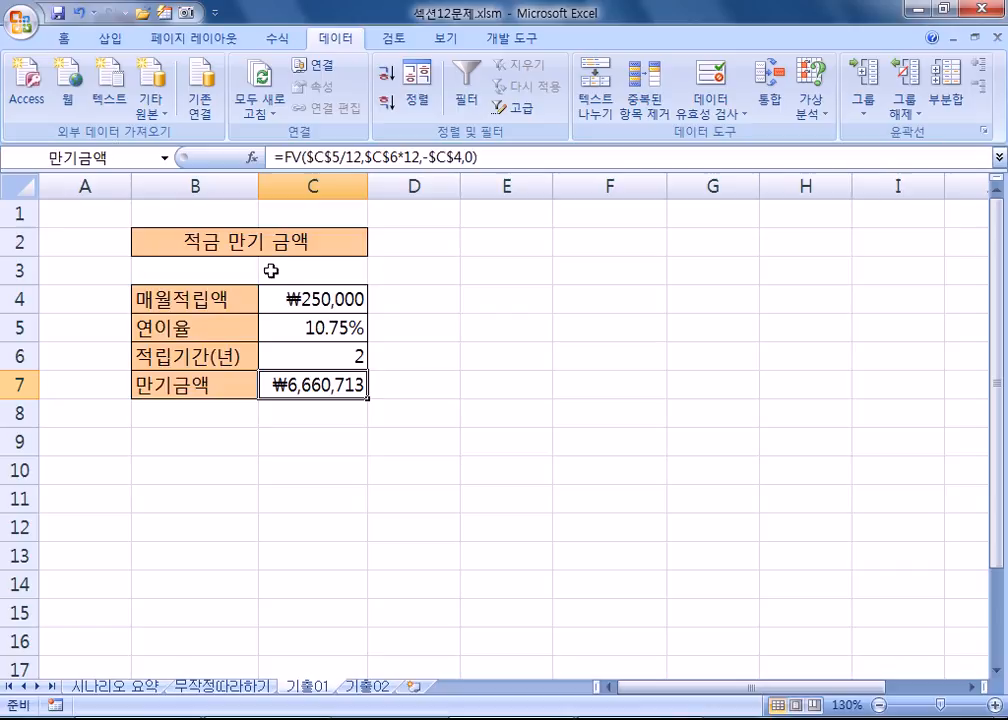
# Step: Check the names of C5 and C7, compare with the 무작정따라하기 sheet, and return to an empty cell on 기출01
pyautogui.click(315, 325)
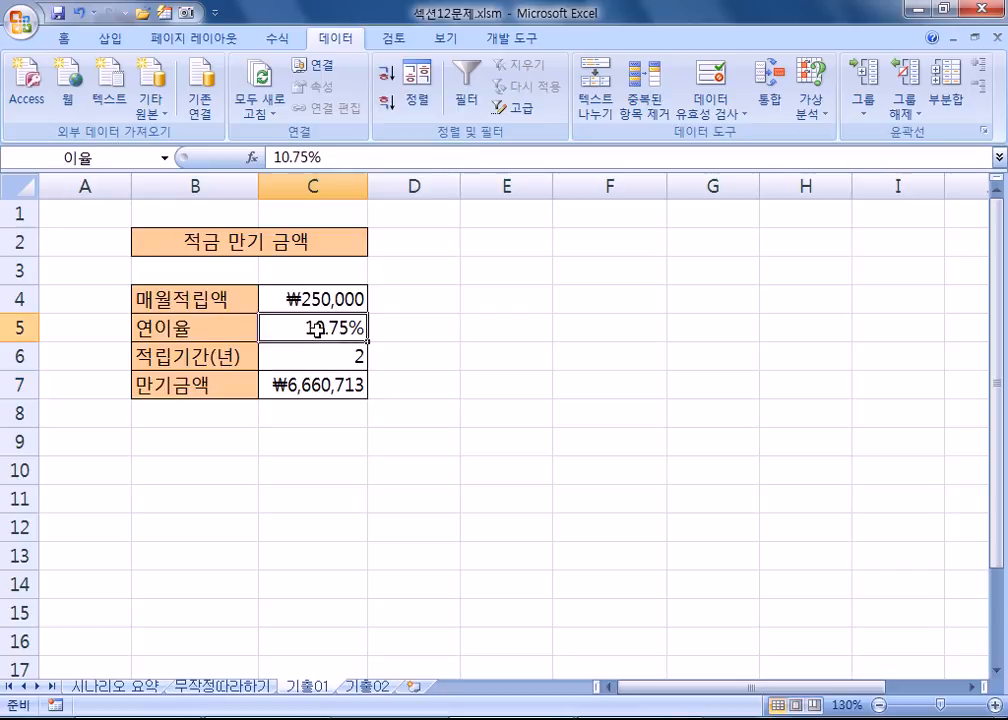
pyautogui.click(293, 385)
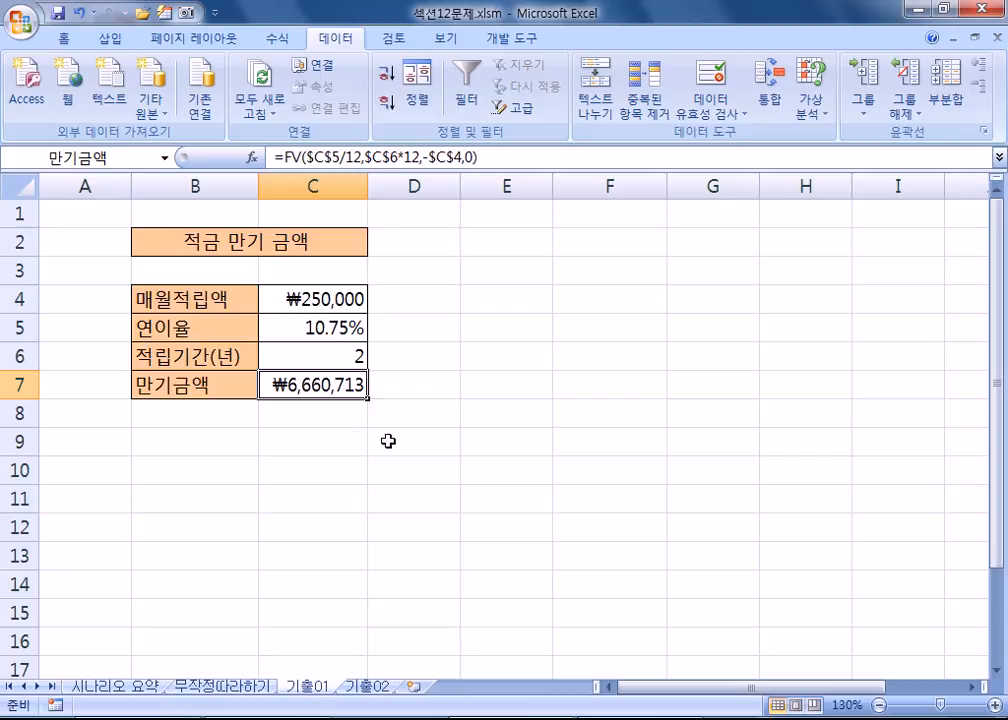
pyautogui.click(255, 687)
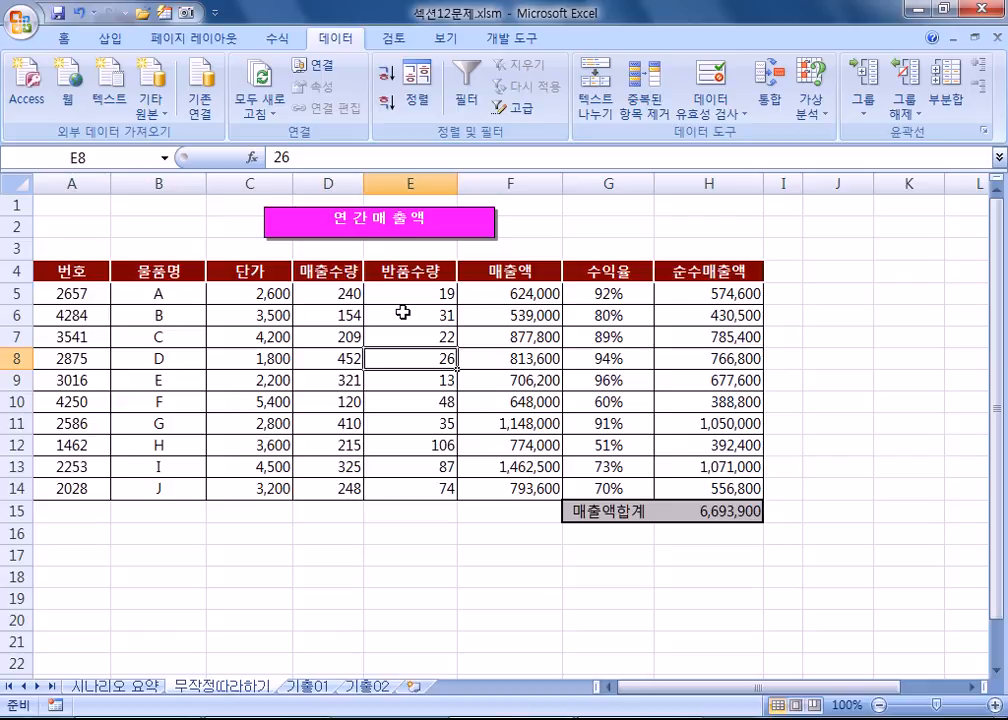
pyautogui.click(301, 686)
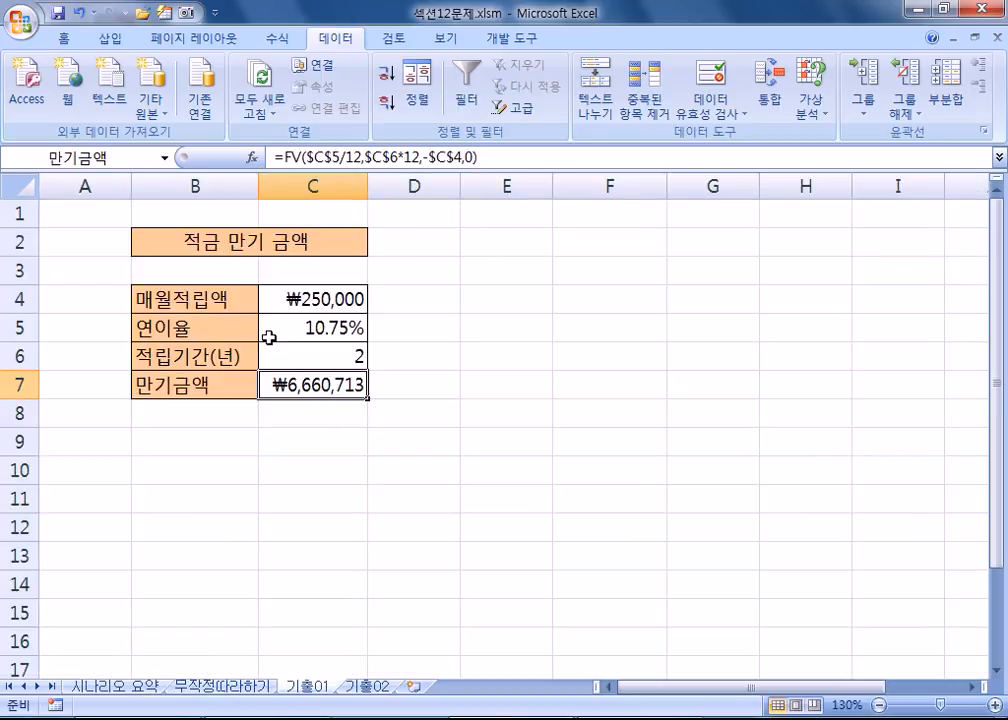
pyautogui.click(429, 456)
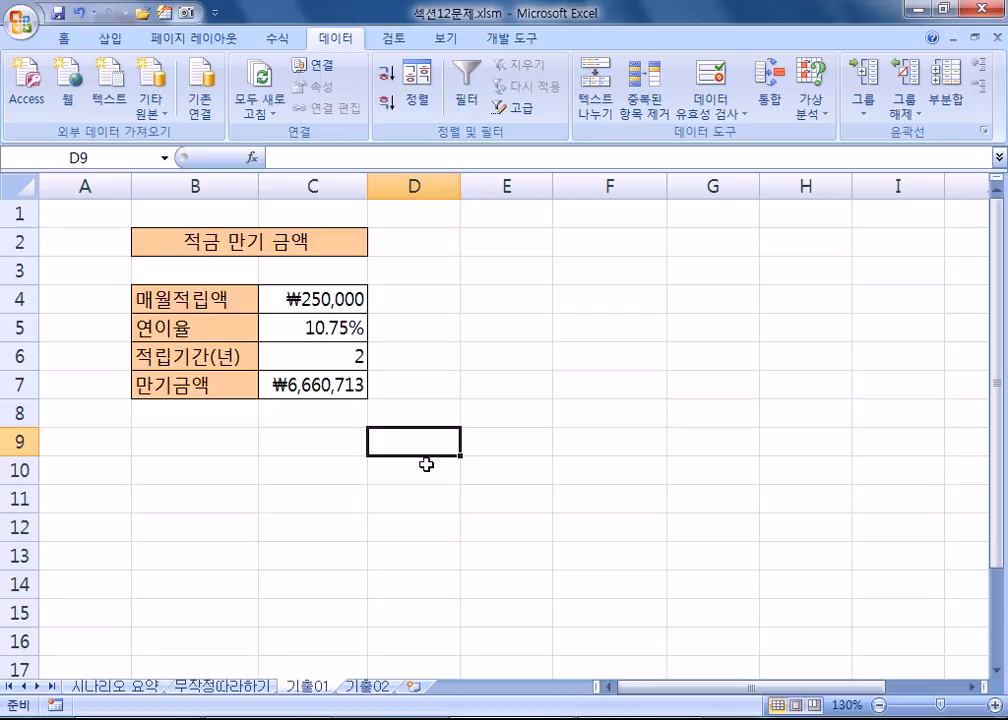
# Step: Check the names assigned to the 연이율 cell C5 and the 만기금액 cell C7 on the 기출01 sheet
pyautogui.click(290, 330)
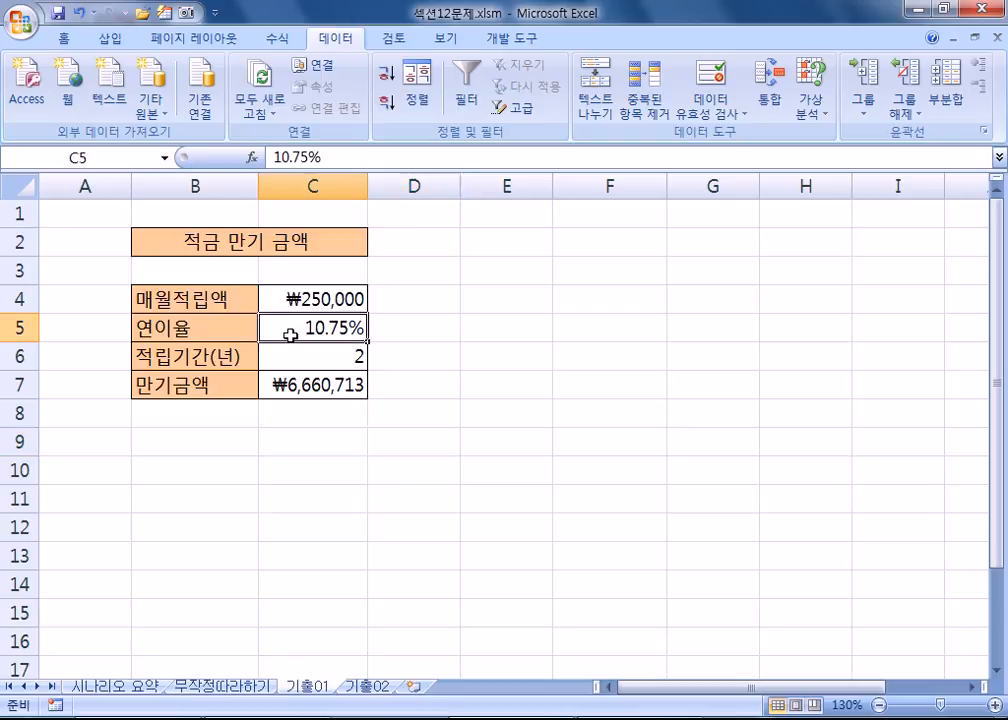
pyautogui.click(295, 386)
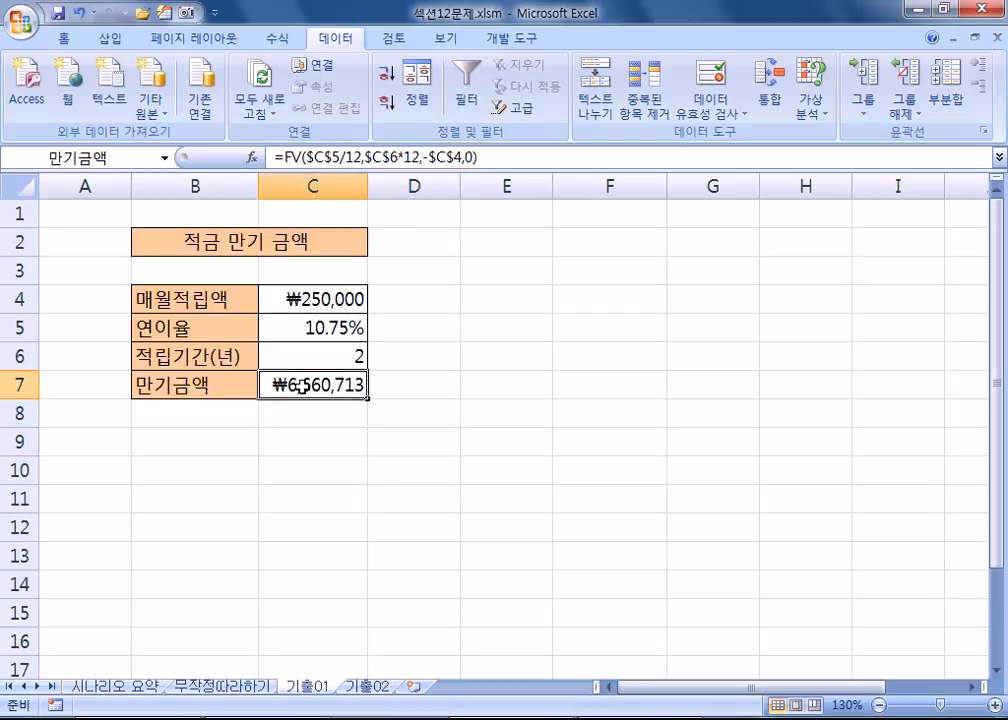
pyautogui.click(288, 330)
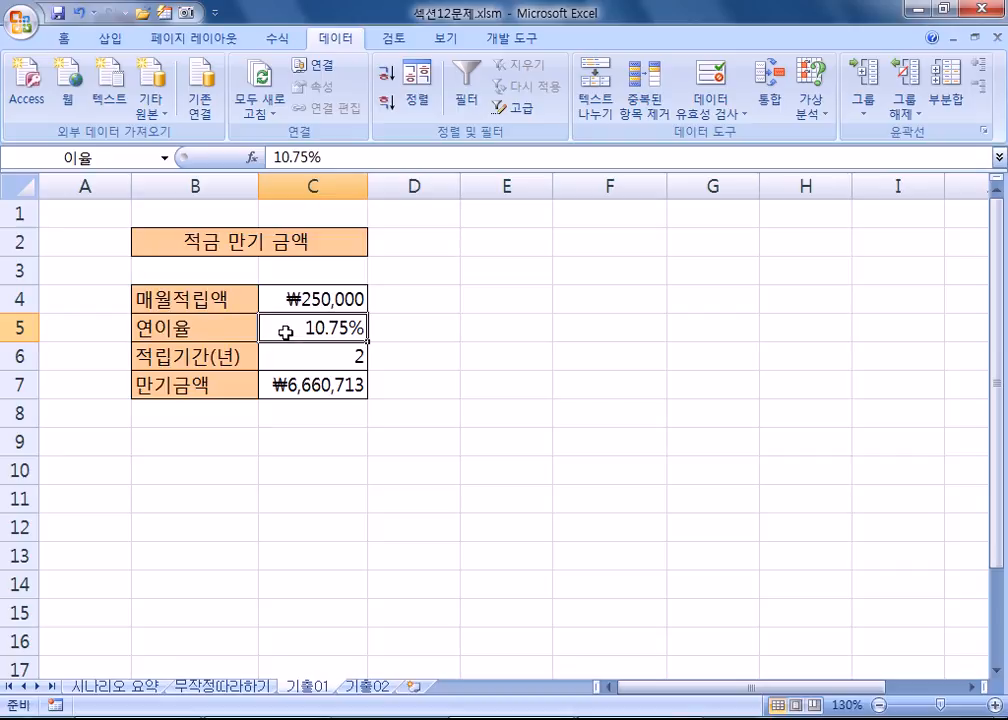
pyautogui.click(808, 108)
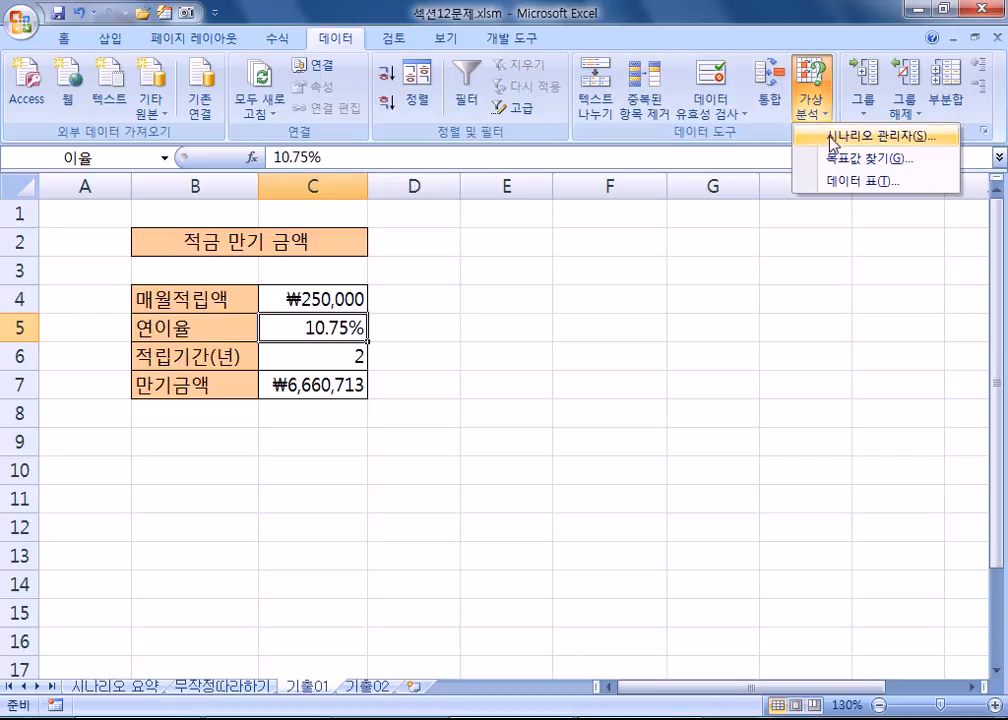
pyautogui.click(833, 137)
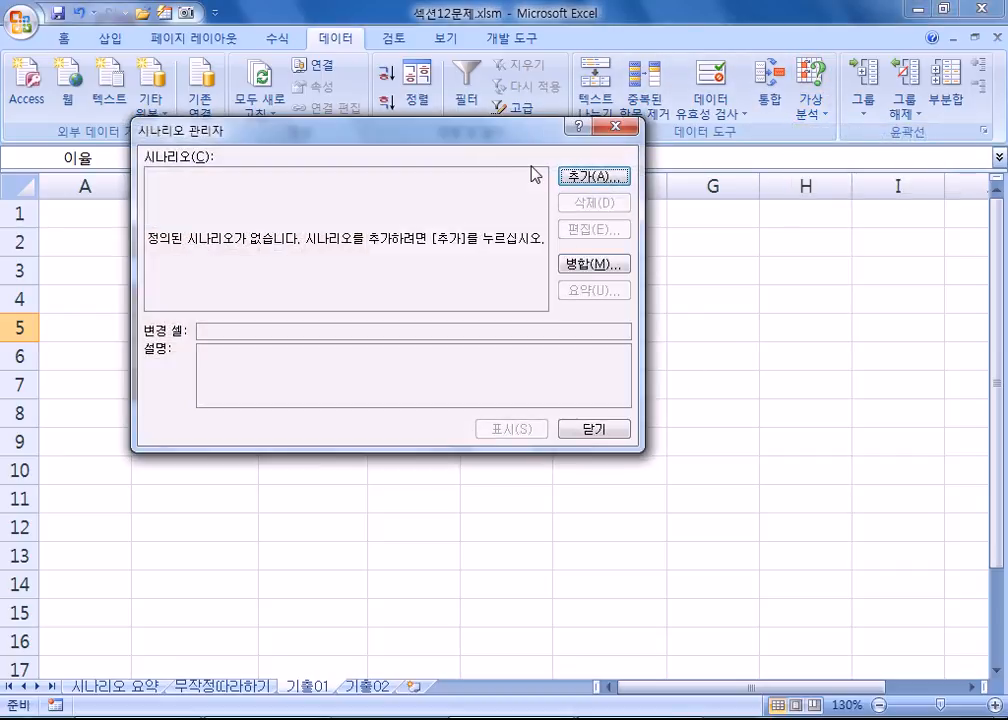
pyautogui.click(593, 176)
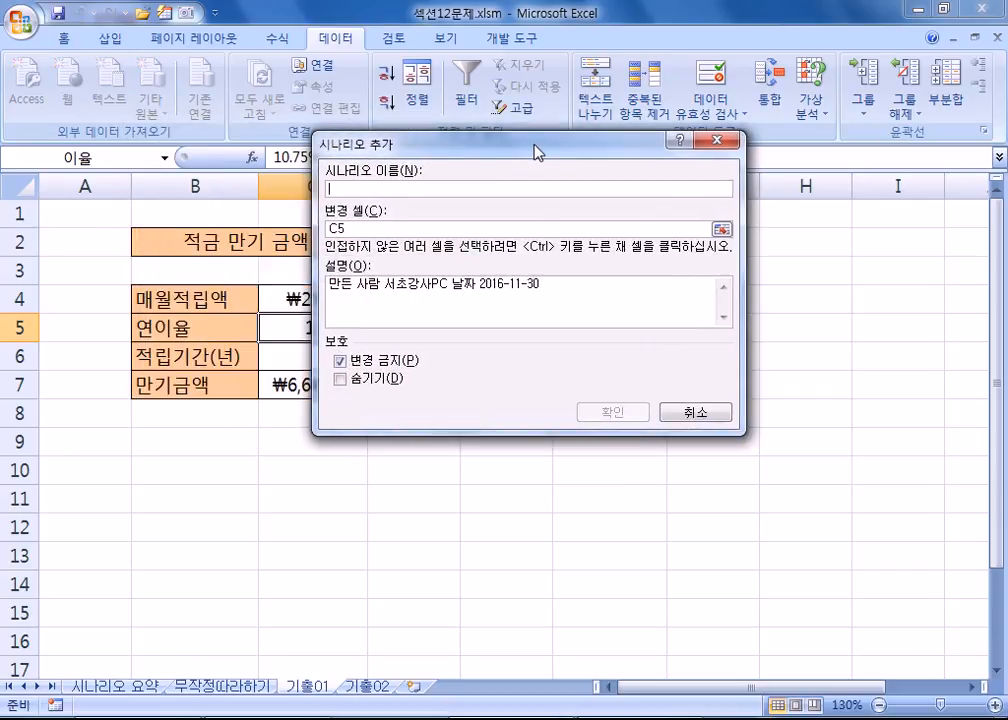
pyautogui.moveTo(487, 150); pyautogui.dragTo(607, 170)
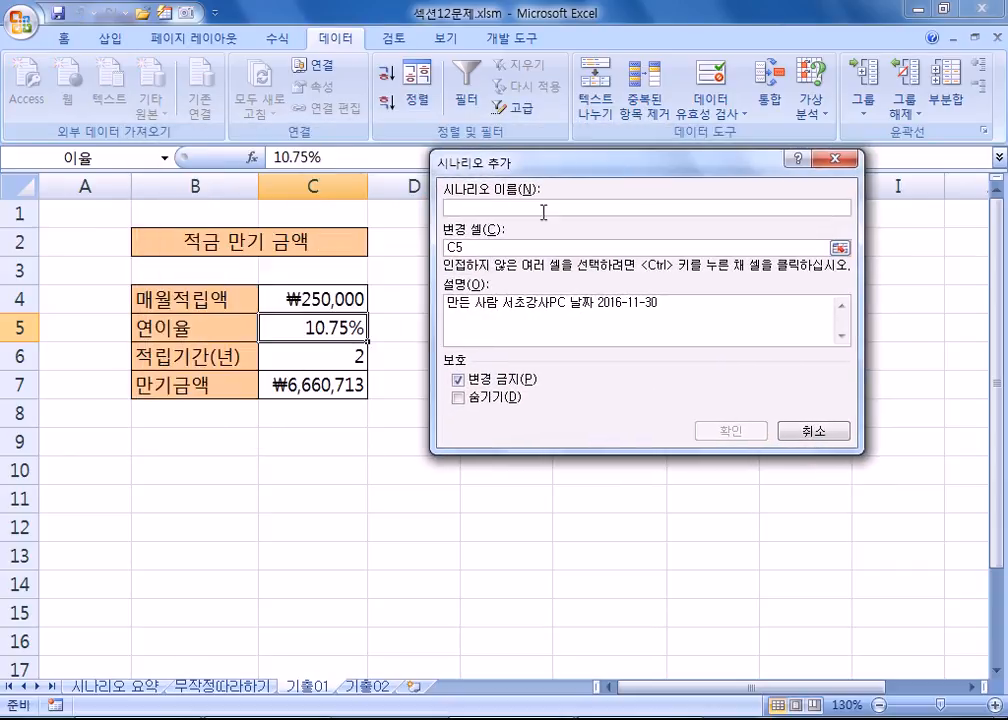
pyautogui.click(479, 248)
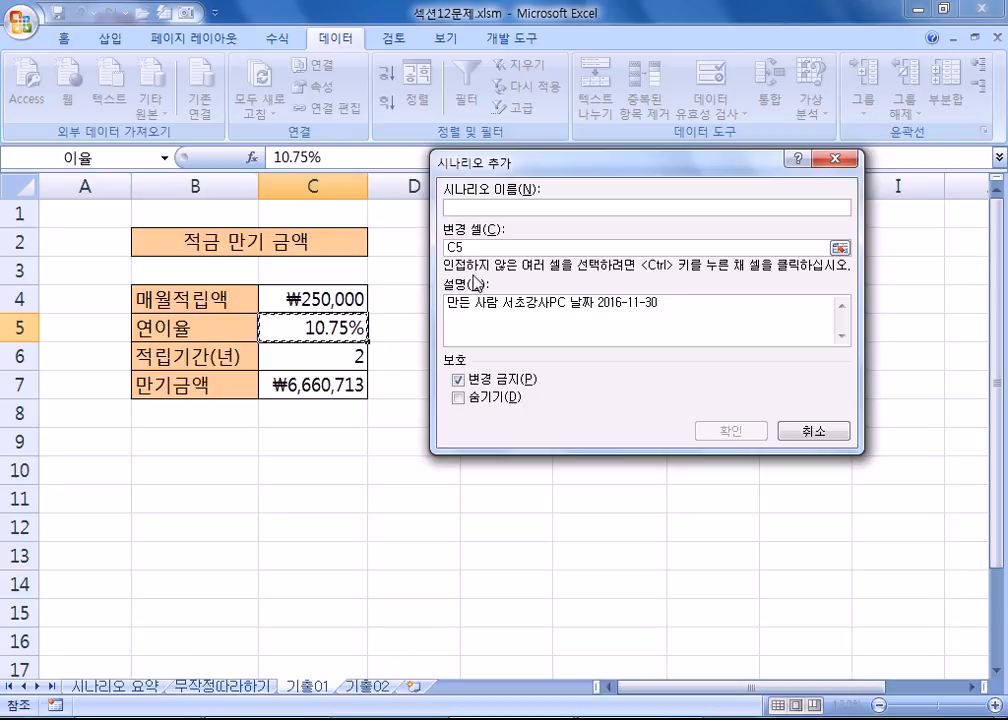
pyautogui.press('Escape')
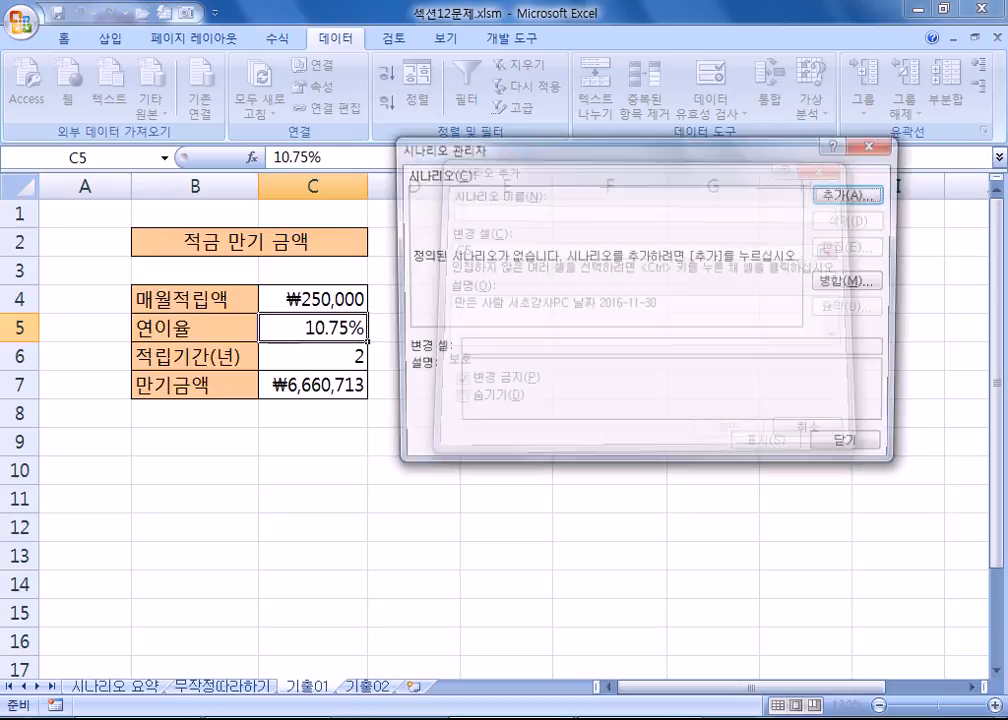
# Step: Review the changing cells E5:E6 on the 무작정따라하기 sheet, and return to an empty cell on 기출01
pyautogui.click(198, 689)
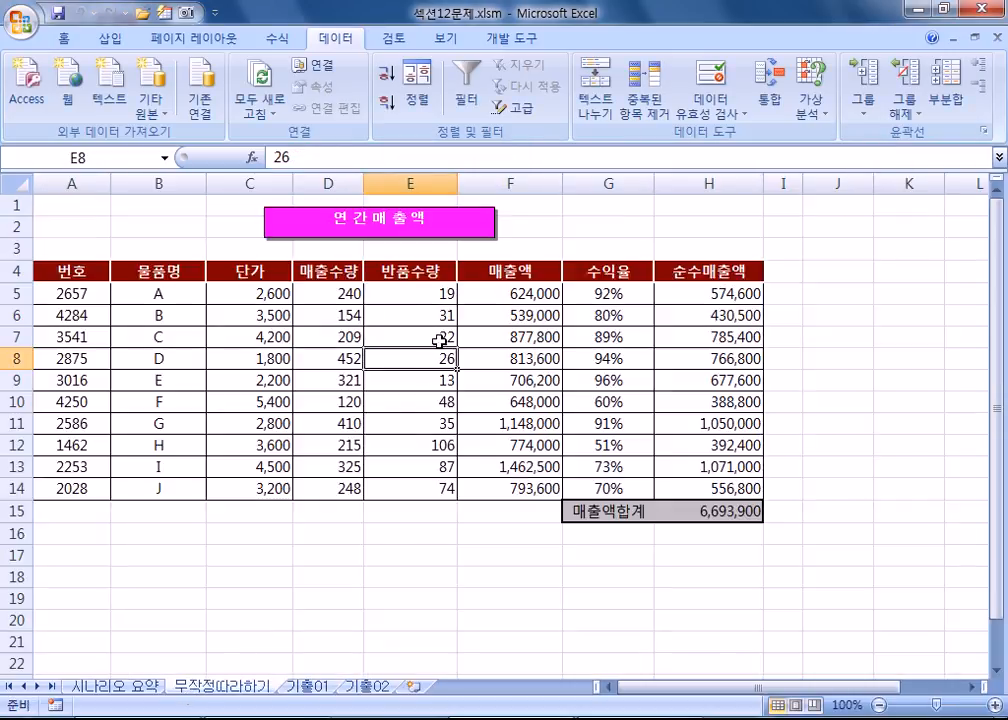
pyautogui.moveTo(418, 295); pyautogui.dragTo(419, 326)
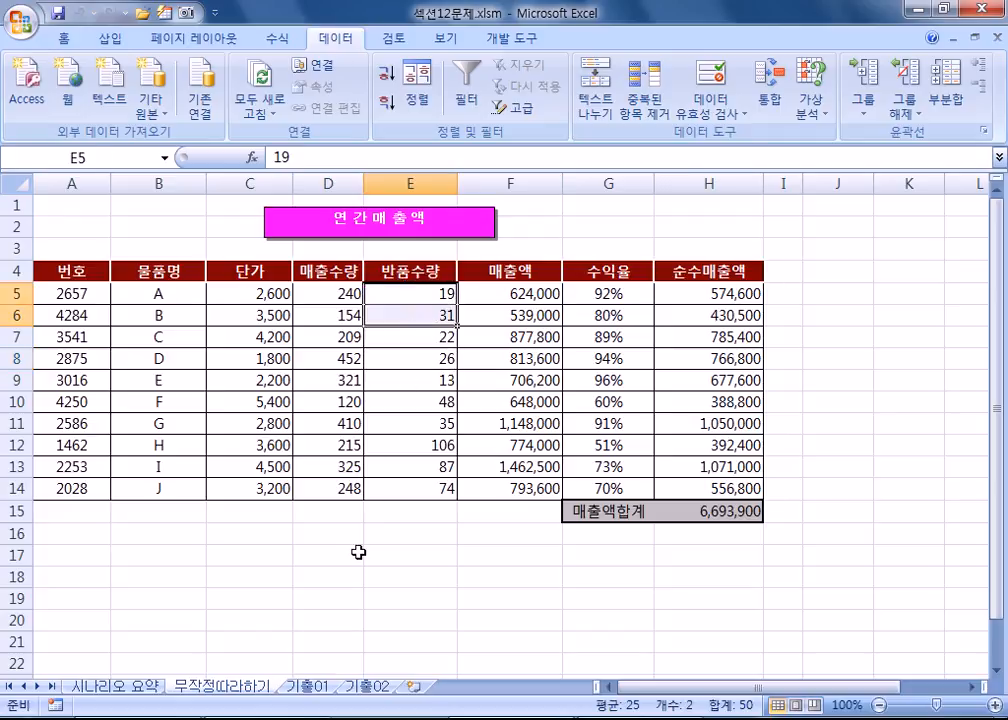
pyautogui.click(352, 556)
pyautogui.click(302, 686)
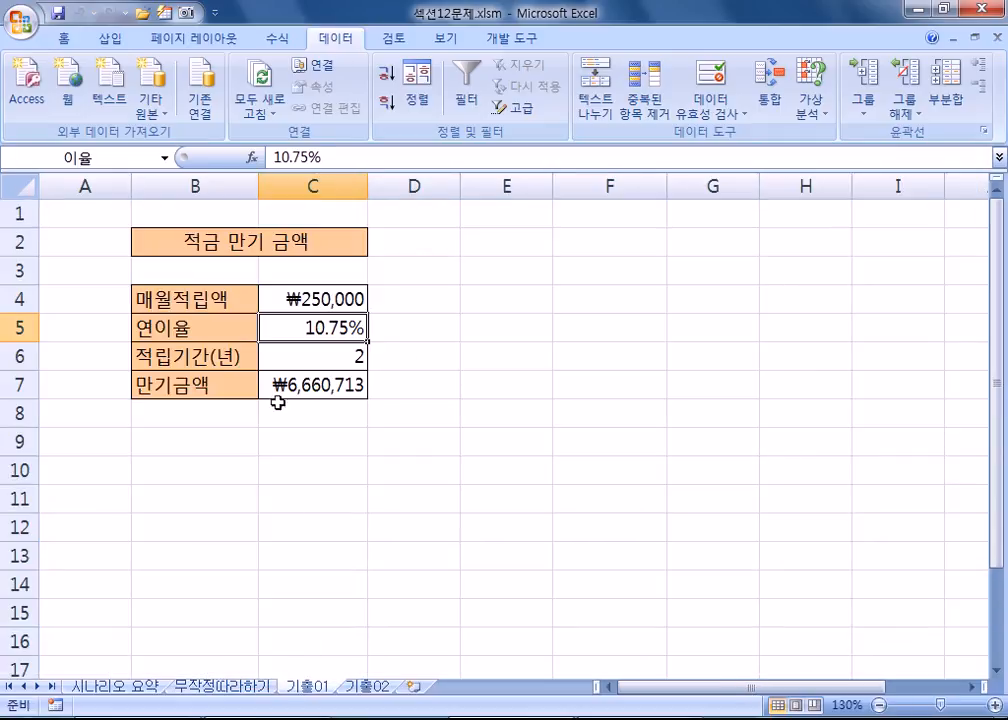
pyautogui.click(515, 390)
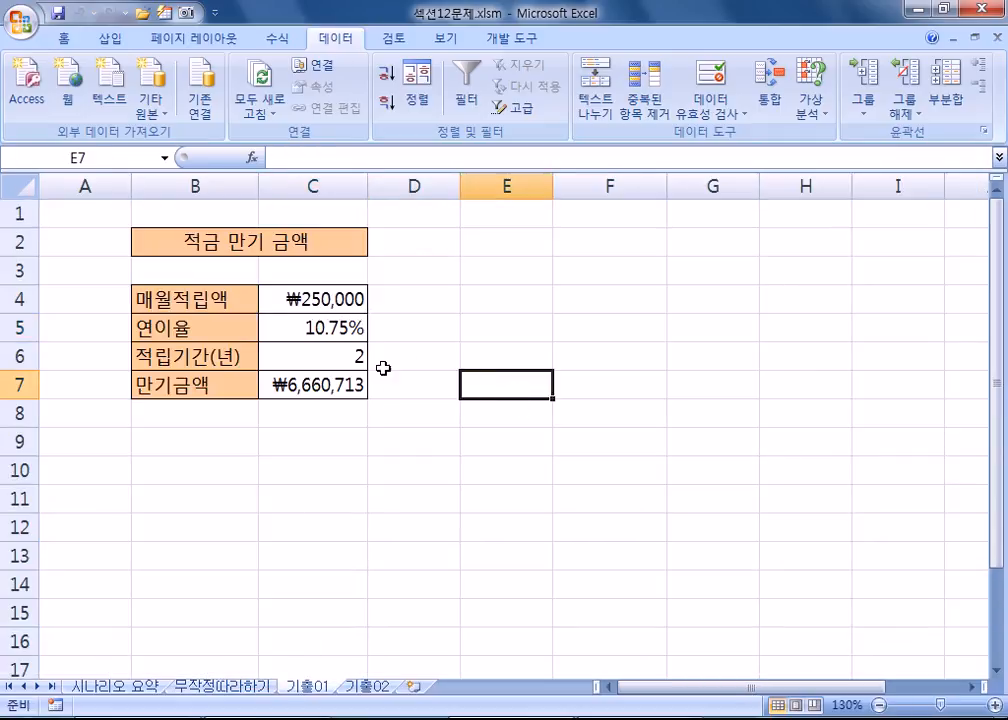
# Step: Start a new scenario named 이율10% on the 기출01 sheet with the 연이율 cell C5 as its changing cell
pyautogui.click(315, 327)
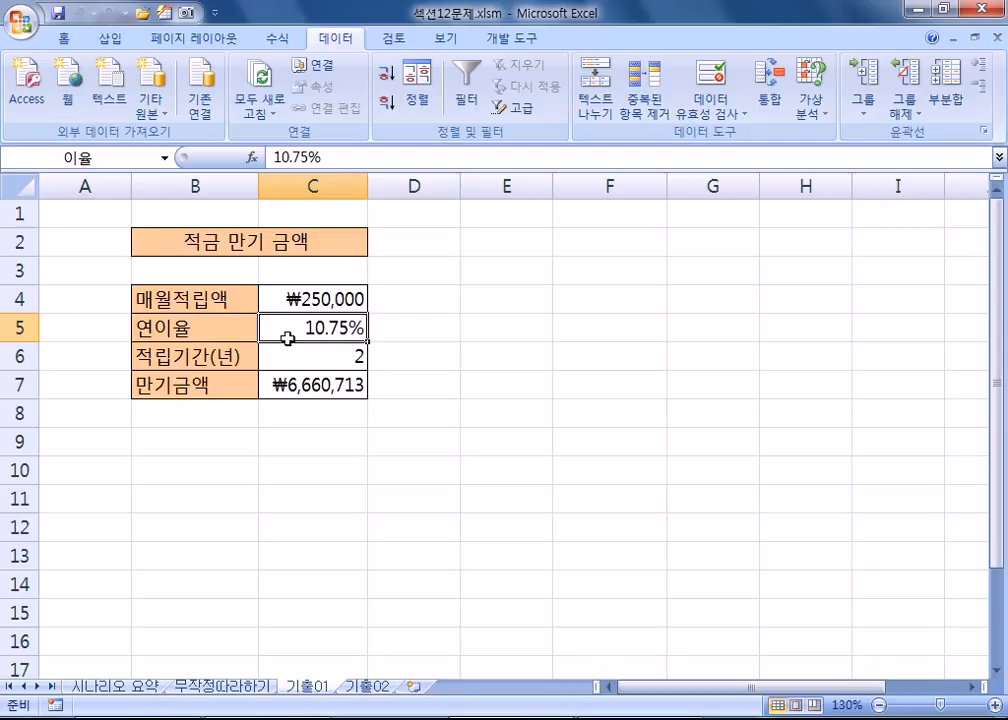
pyautogui.click(810, 104)
pyautogui.click(829, 136)
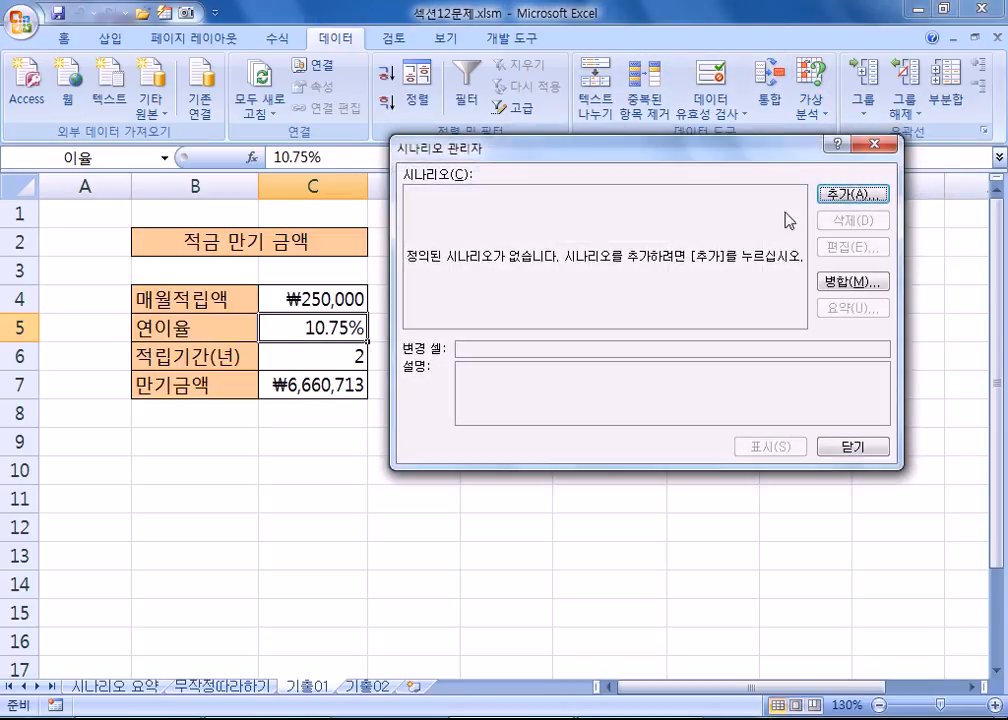
pyautogui.click(843, 197)
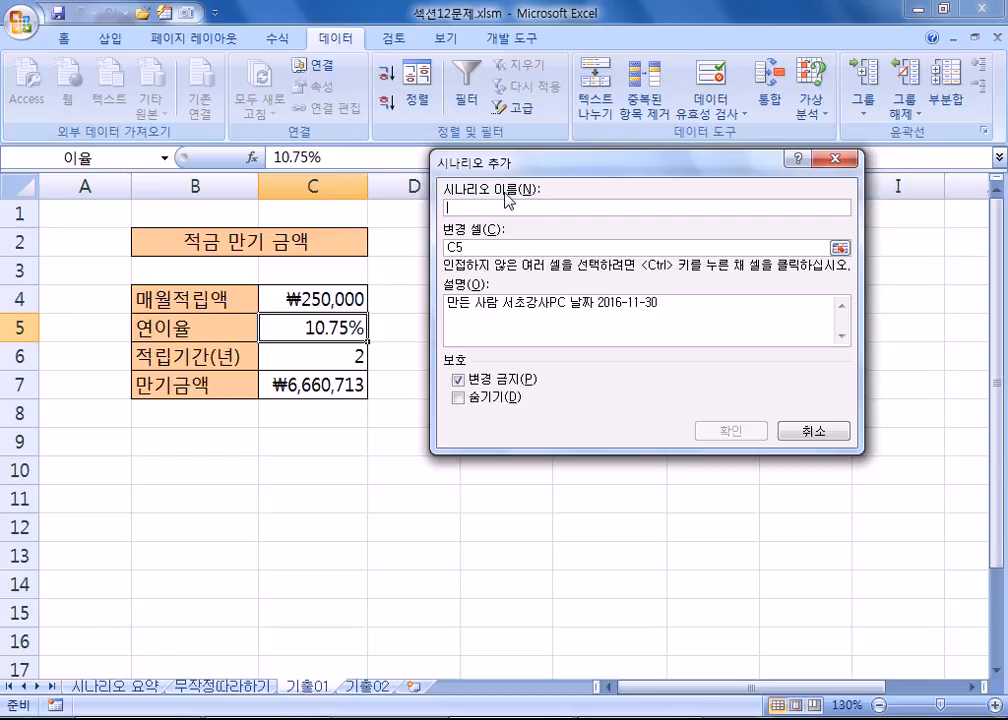
pyautogui.write('이율10%')
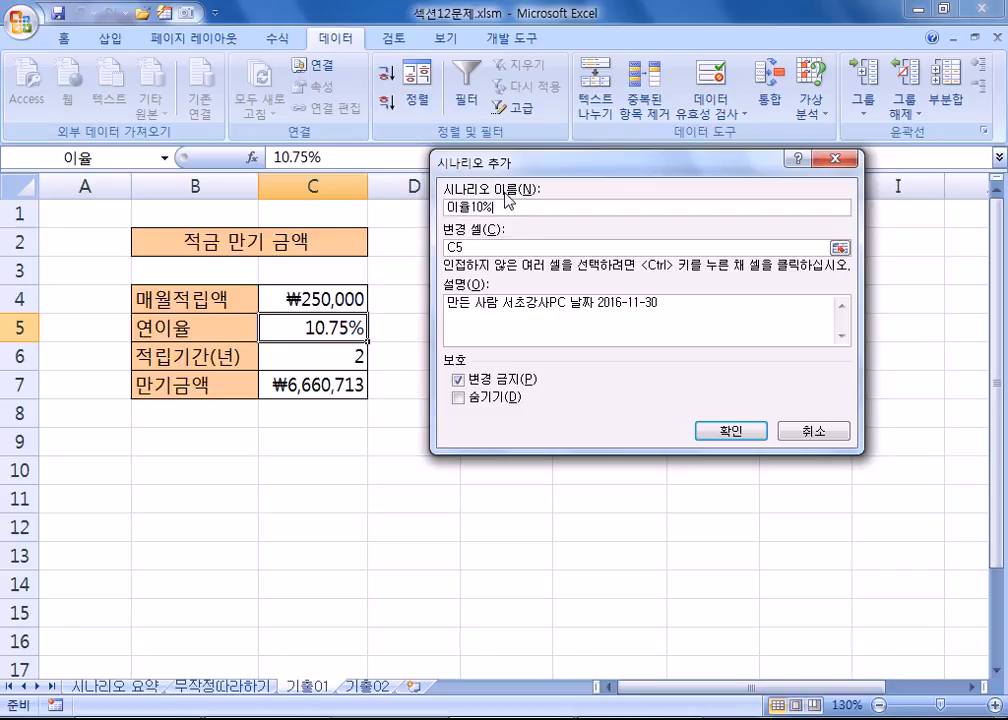
pyautogui.moveTo(466, 248); pyautogui.dragTo(440, 250)
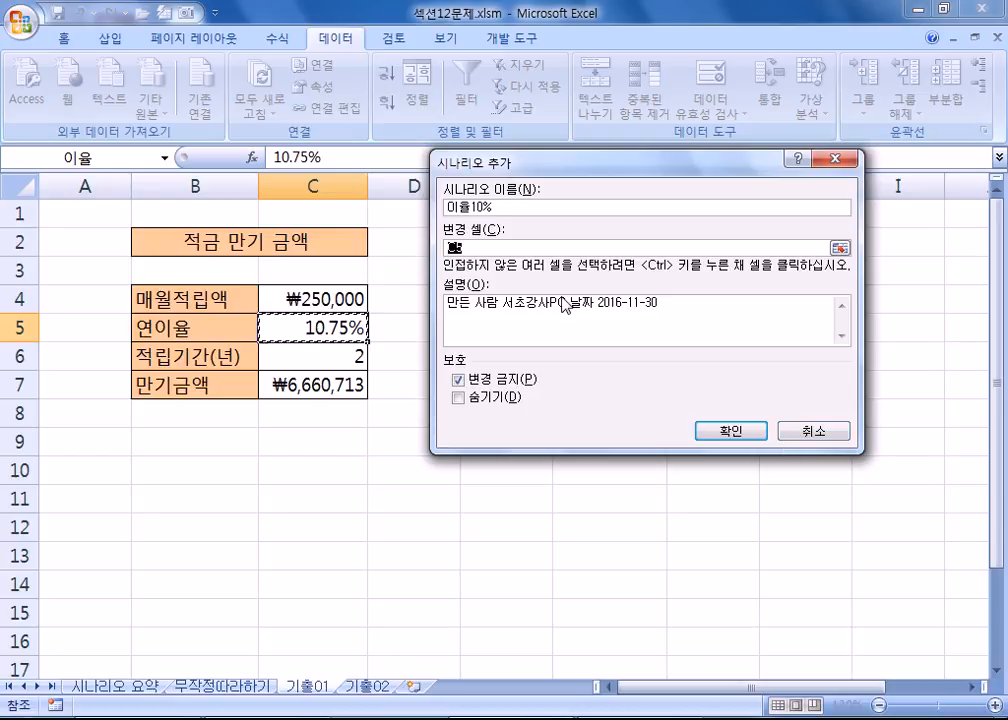
pyautogui.click(486, 246)
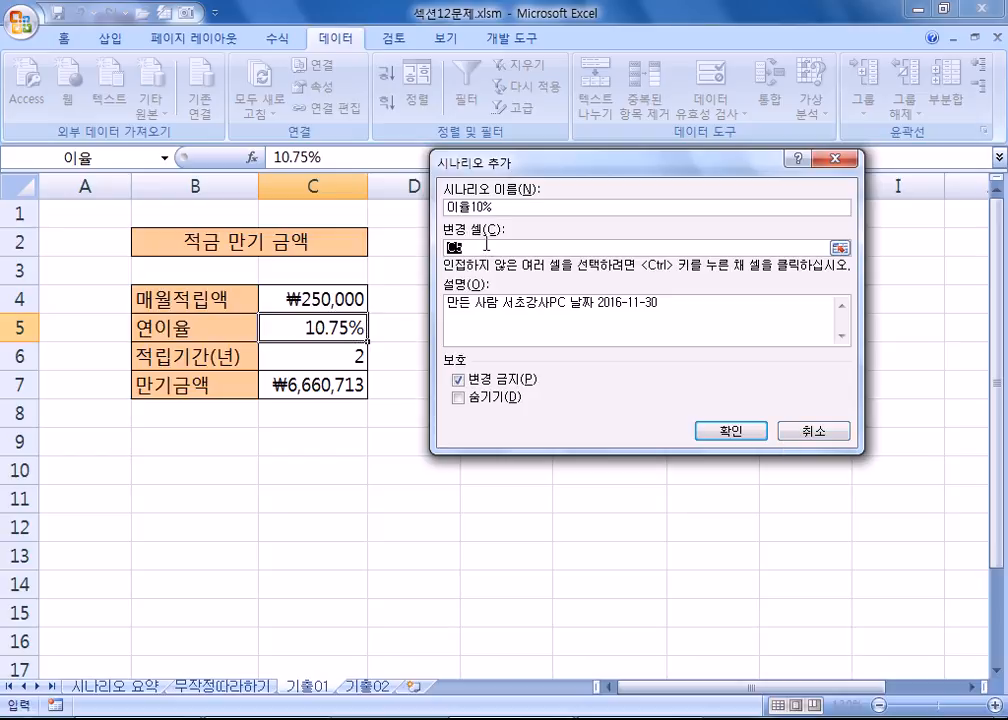
pyautogui.click(755, 433)
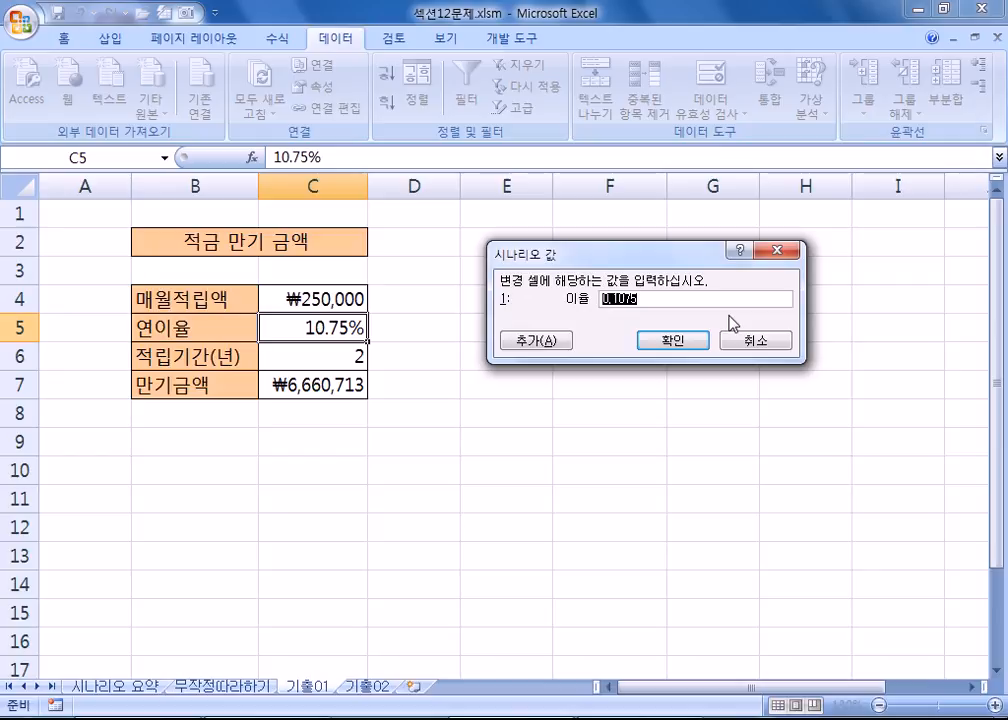
# Step: Set the 이율 value of the 이율10% scenario to 0.1 and continue to another new scenario
pyautogui.write('10.75%')
pyautogui.press('BackSpace')
pyautogui.press('BackSpace')
pyautogui.press('BackSpace')
pyautogui.write('0.1')
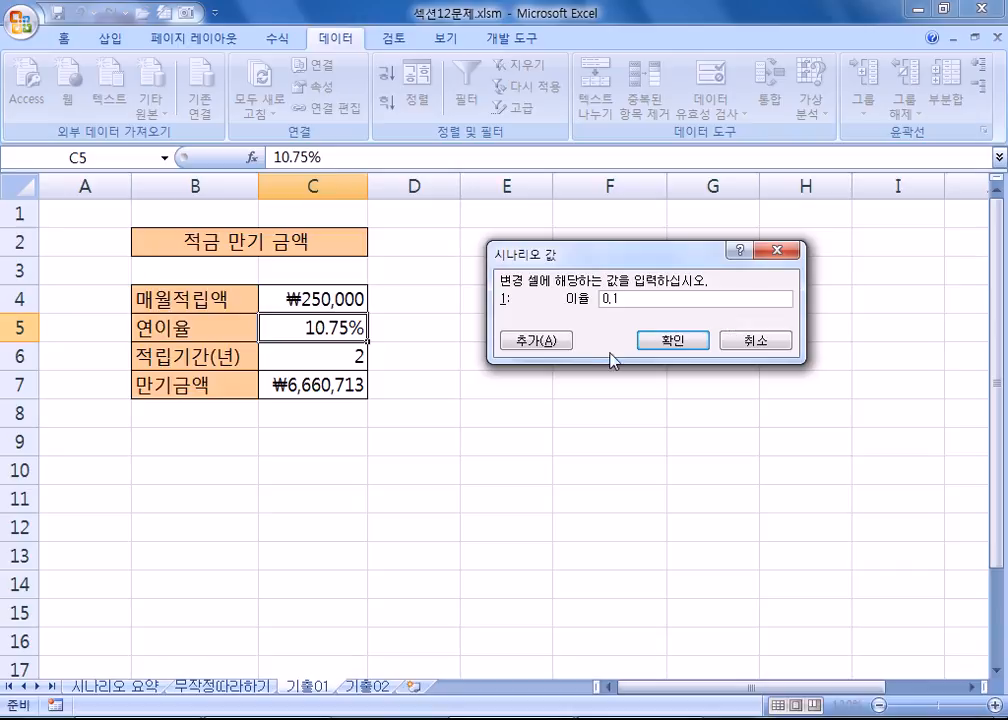
pyautogui.click(553, 345)
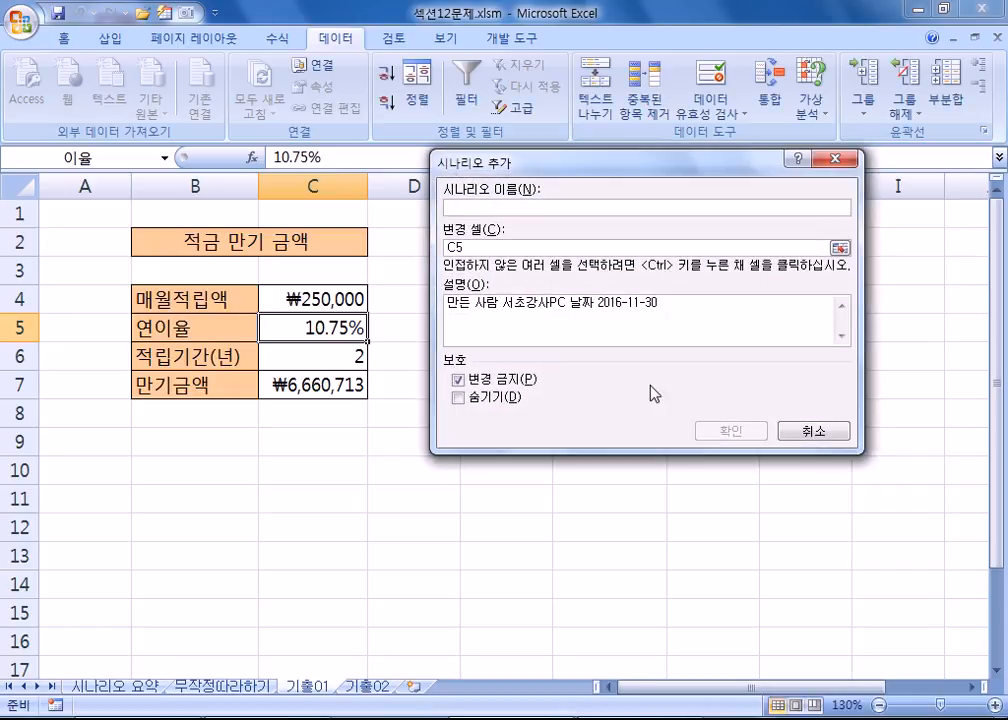
# Step: Add a second scenario named 이율11.5% for changing cell C5 with an 이율 value of 11.5%
pyautogui.write('이율110.5%')
pyautogui.press('Left')
pyautogui.press('Left')
pyautogui.press('BackSpace')
pyautogui.press('BackSpace')
pyautogui.write(',')
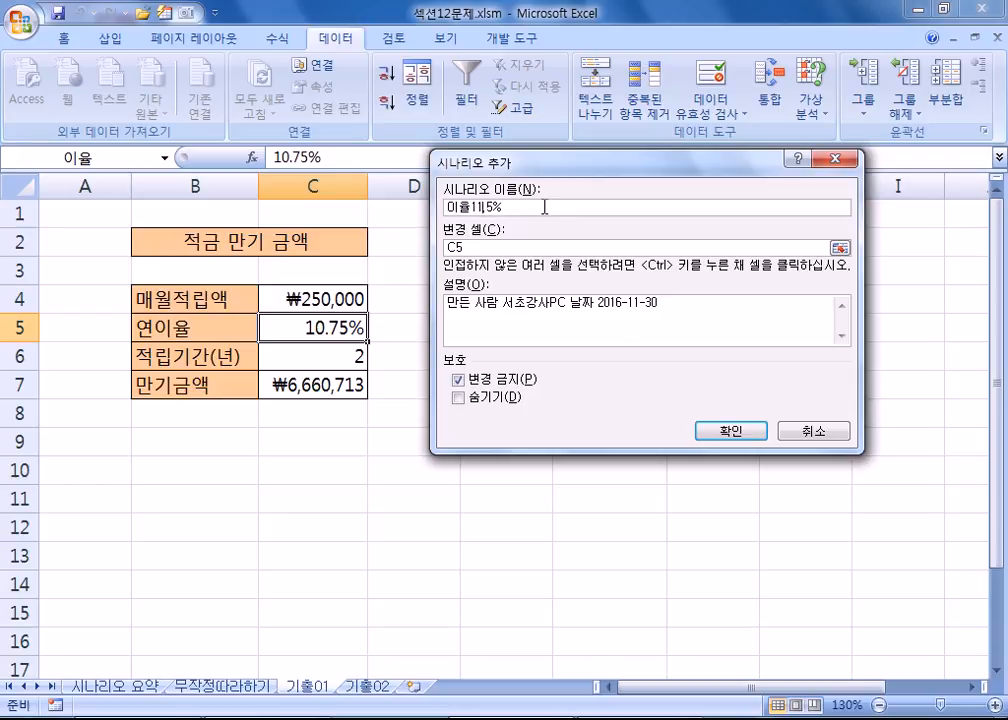
pyautogui.click(710, 441)
pyautogui.write('11.')
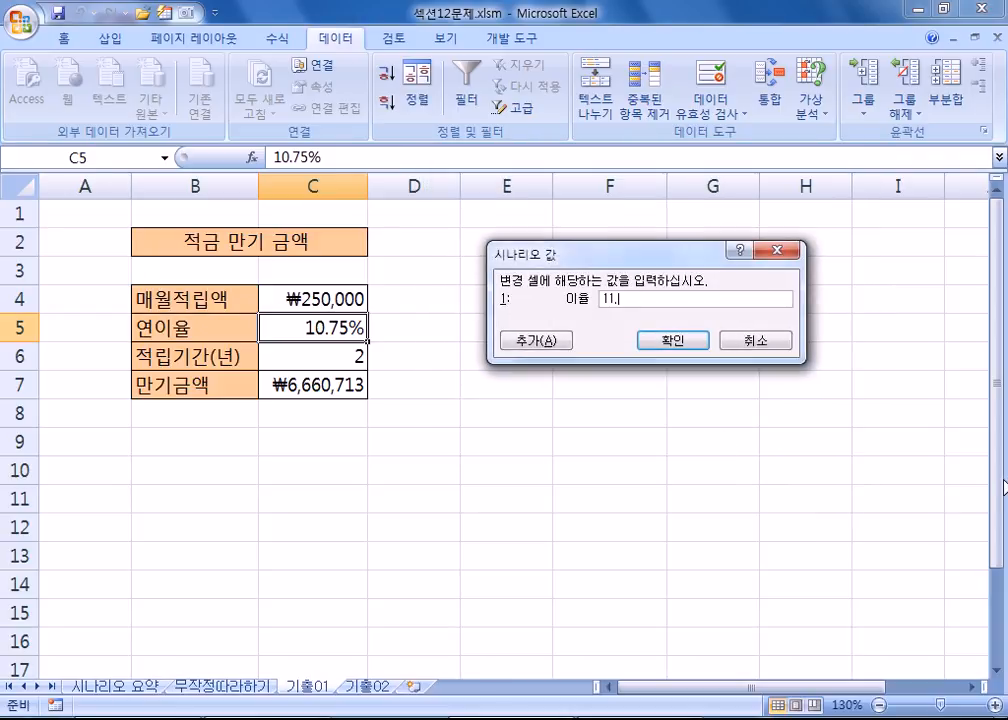
pyautogui.write('5%')
pyautogui.click(668, 342)
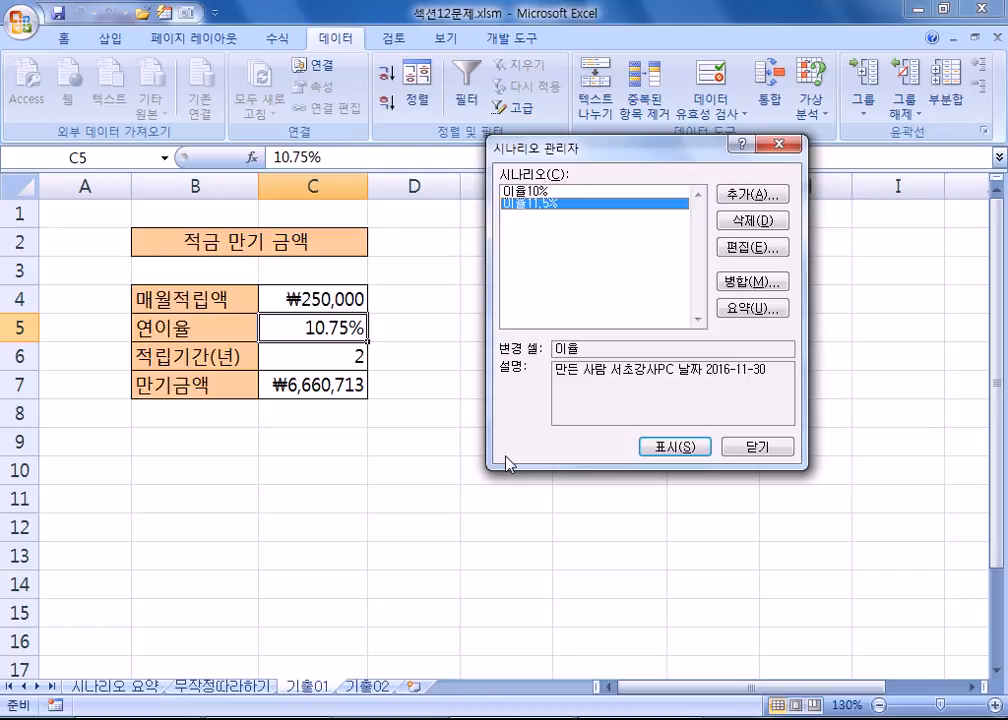
# Step: Create a scenario summary report with the 만기금액 cell C7 as the result cell
pyautogui.click(752, 310)
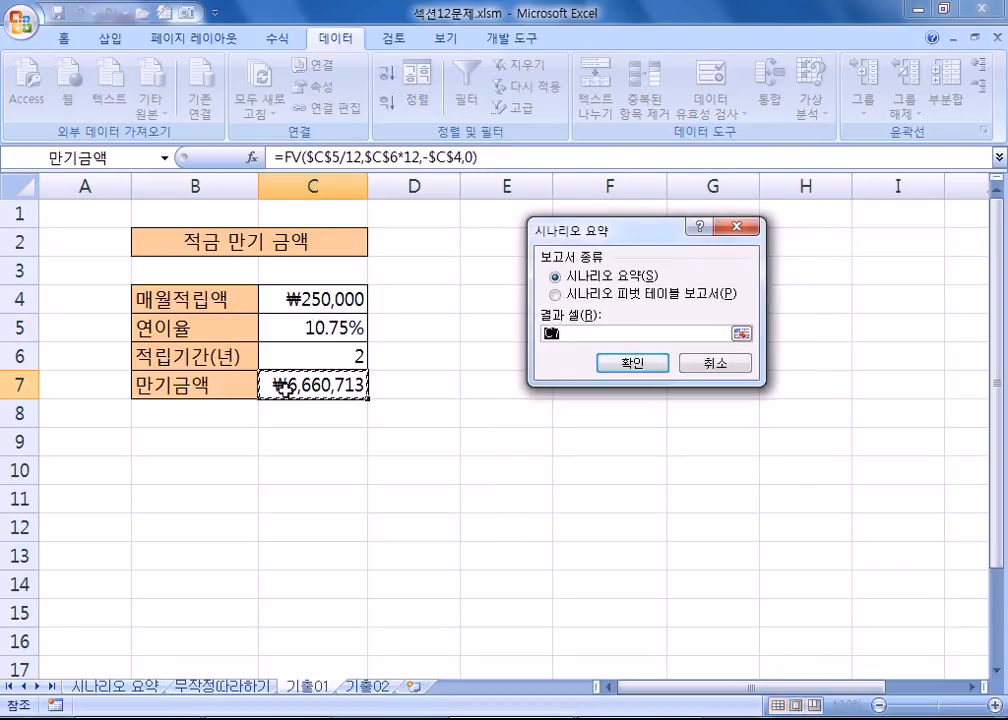
pyautogui.click(631, 364)
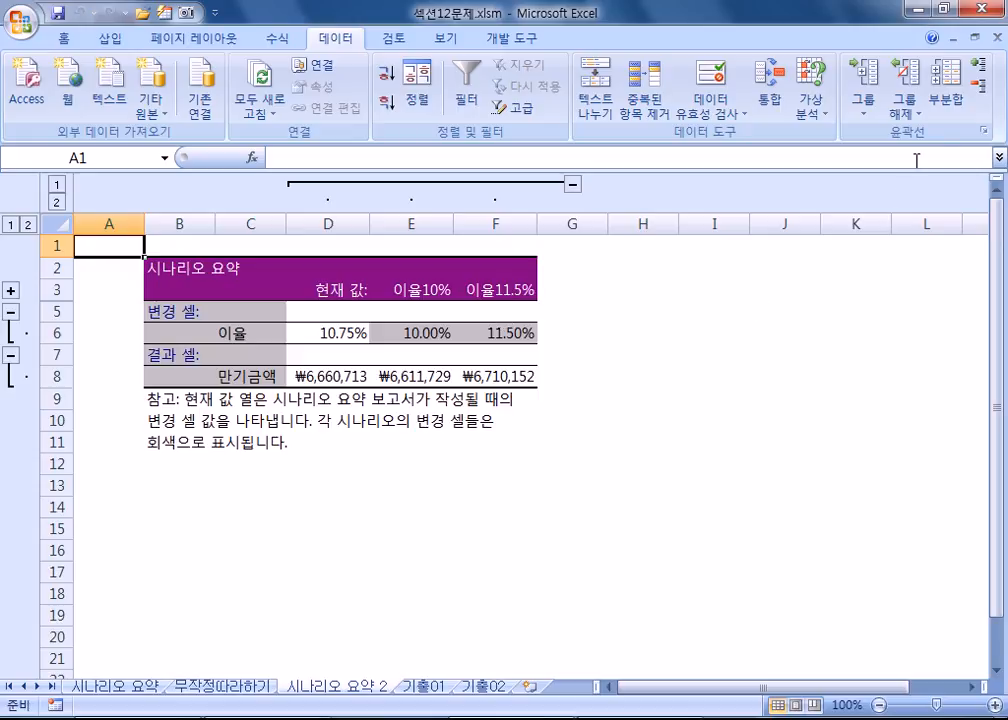
# Step: Restore the workbook window to a smaller size and minimize the file explorer window behind it
pyautogui.click(942, 9)
pyautogui.click(499, 617)
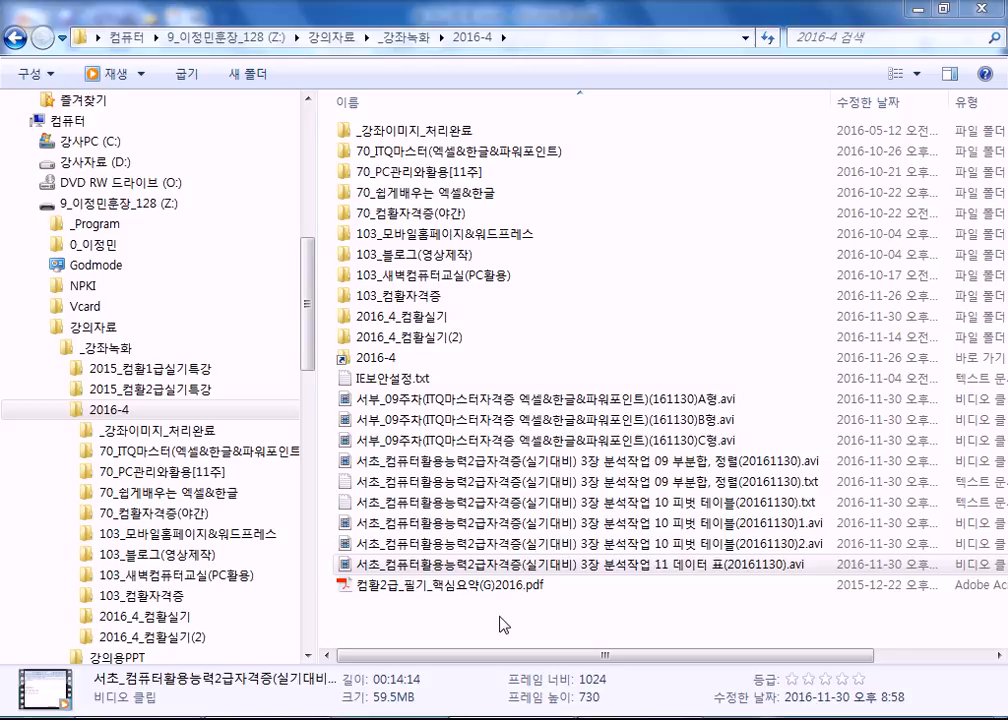
pyautogui.click(917, 10)
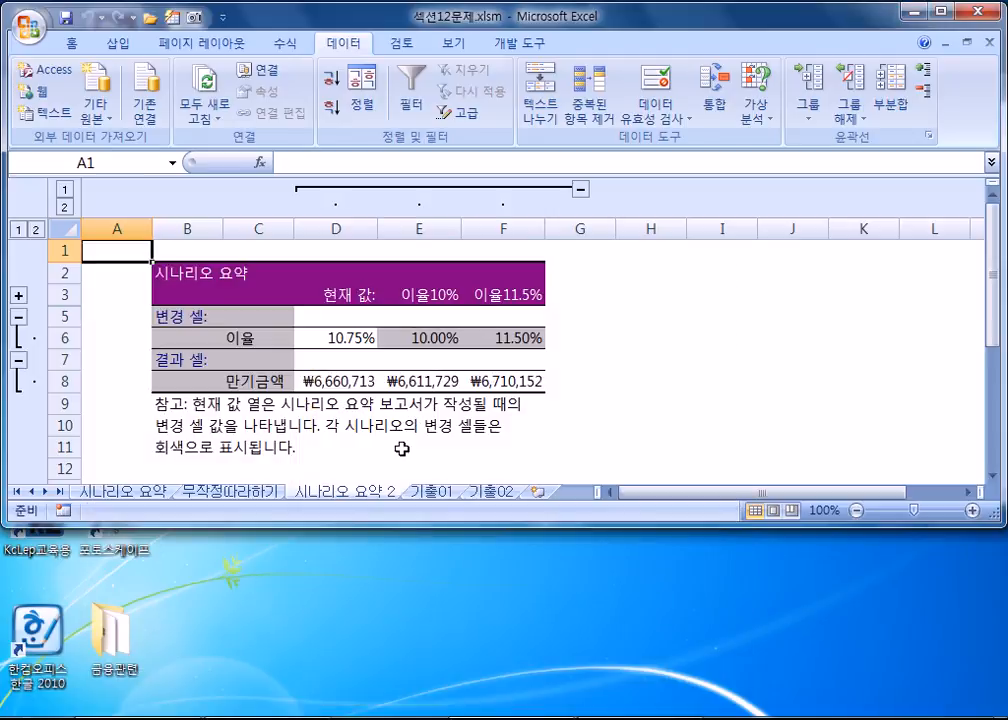
# Step: Compare both scenario summary sheets with their source sheets, and return to the 시나리오 요약 2 sheet
pyautogui.click(440, 503)
pyautogui.click(383, 500)
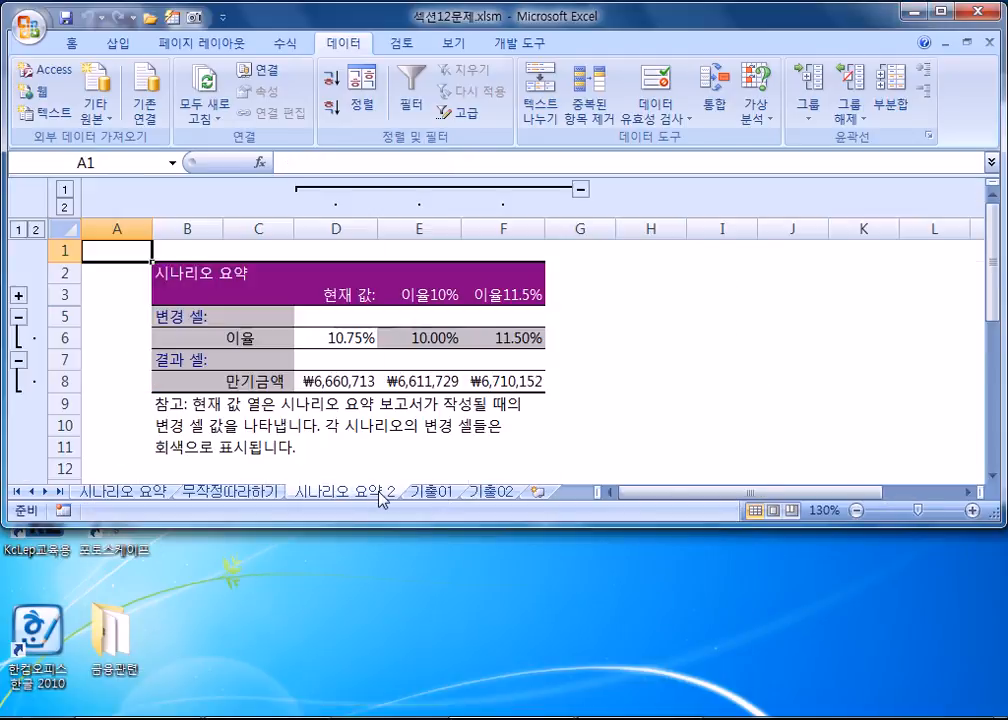
pyautogui.click(205, 492)
pyautogui.click(130, 493)
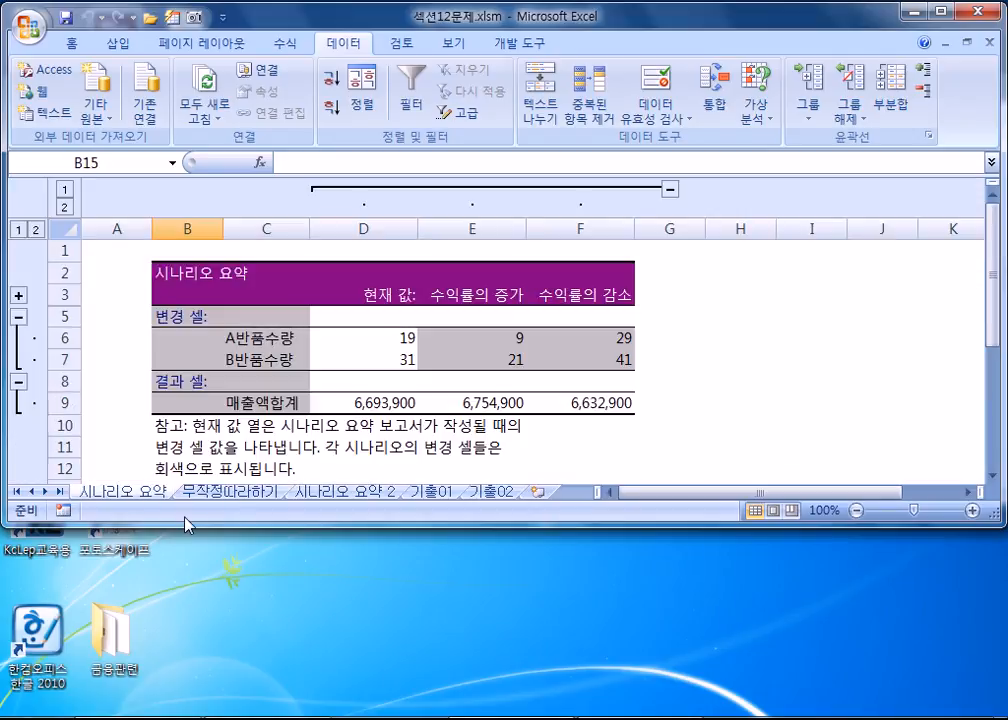
pyautogui.click(440, 500)
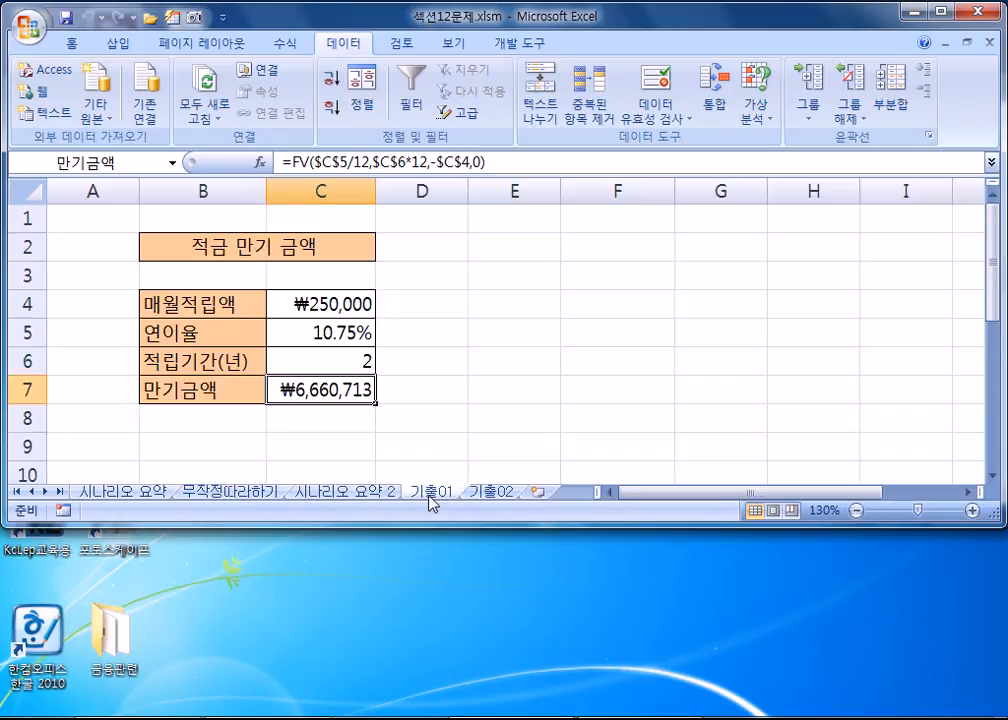
pyautogui.click(363, 492)
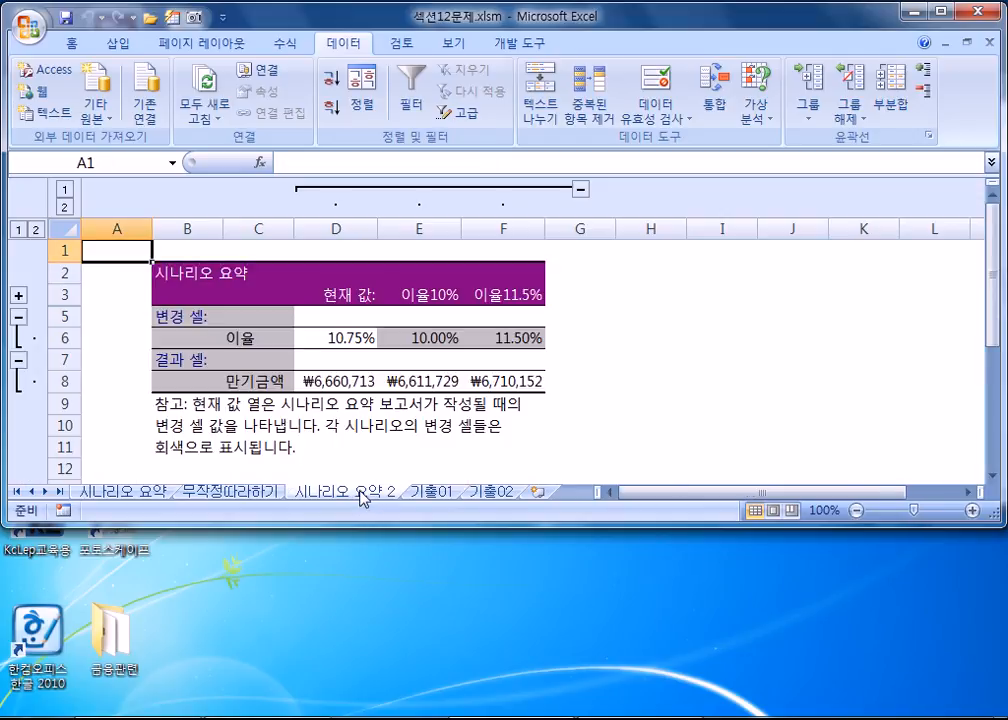
# Step: Move the 시나리오 요약 2 sheet between the 기출01 and 기출02 sheets
pyautogui.moveTo(360, 491)
pyautogui.mouseDown()
pyautogui.moveTo(479, 481)
pyautogui.moveTo(481, 492)
pyautogui.mouseUp()
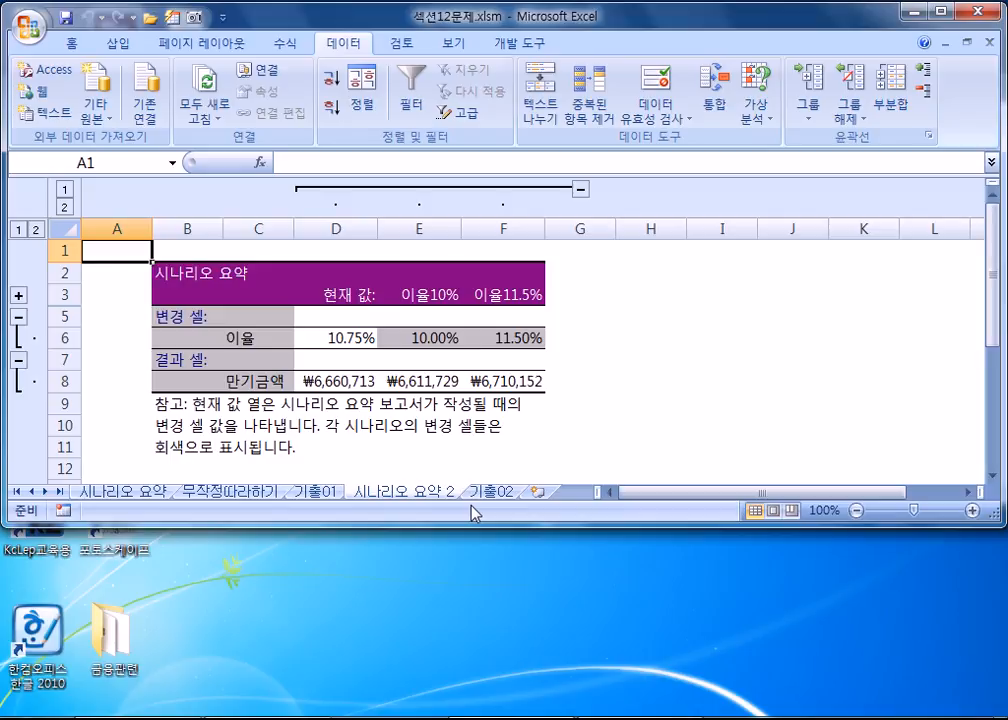
pyautogui.click(322, 494)
pyautogui.moveTo(364, 494); pyautogui.dragTo(480, 497)
pyautogui.click(301, 494)
pyautogui.moveTo(138, 718)
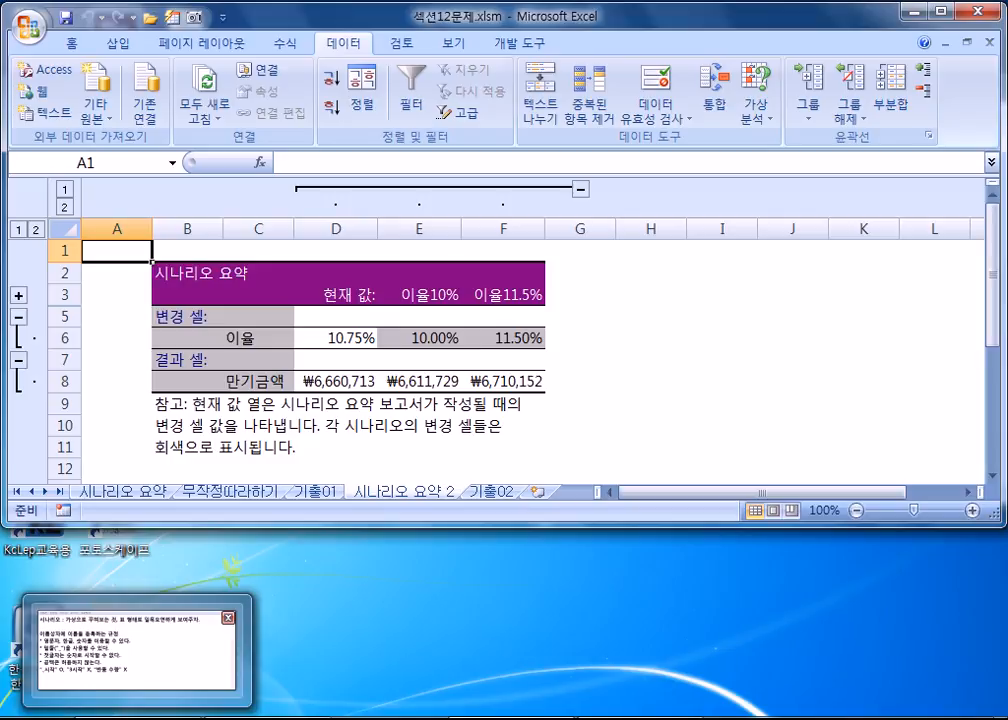
pyautogui.click(118, 44)
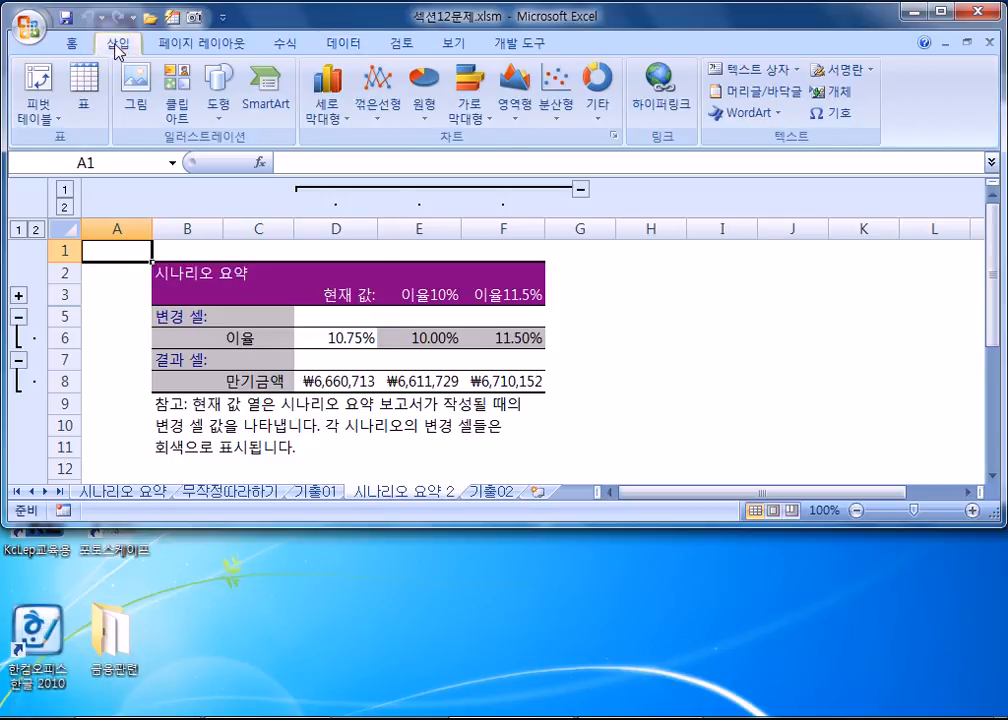
pyautogui.click(322, 494)
pyautogui.click(405, 492)
pyautogui.moveTo(660, 294); pyautogui.dragTo(781, 353)
pyautogui.click(702, 300)
pyautogui.moveTo(650, 292); pyautogui.dragTo(806, 389)
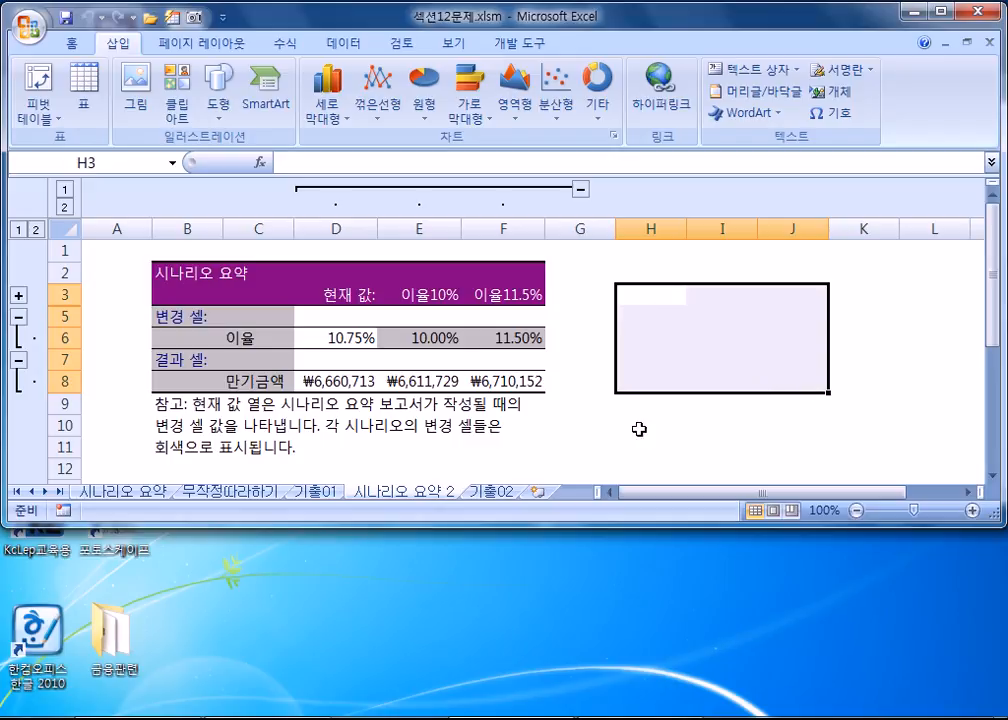
# Step: Insert a blank worksheet in front of the 시나리오 요약 2 sheet
pyautogui.rightClick(398, 503)
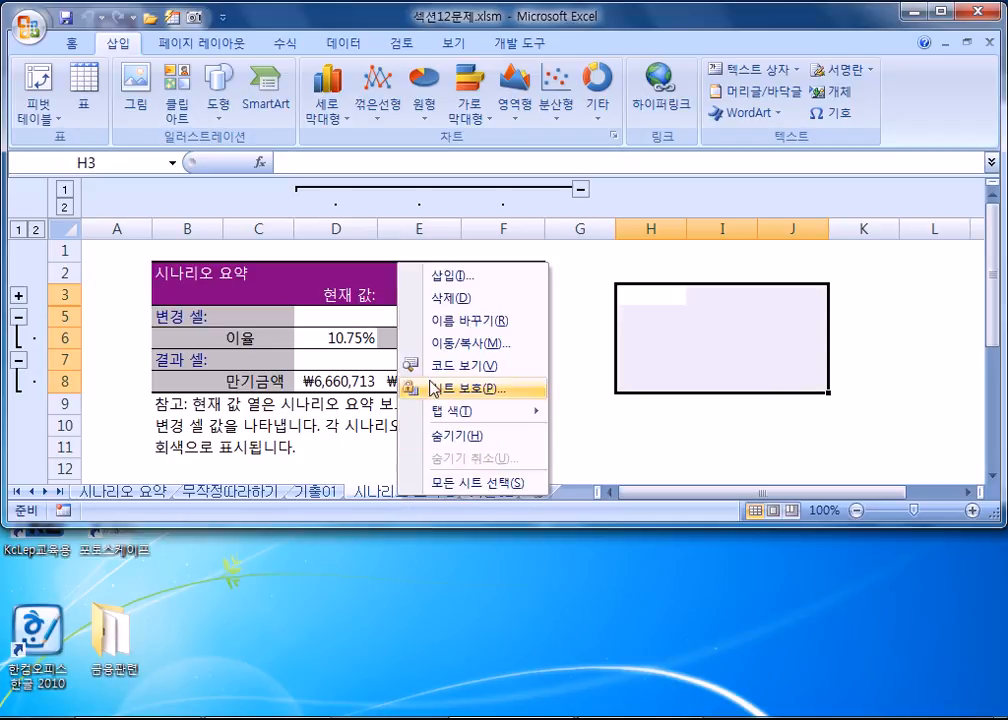
pyautogui.click(445, 282)
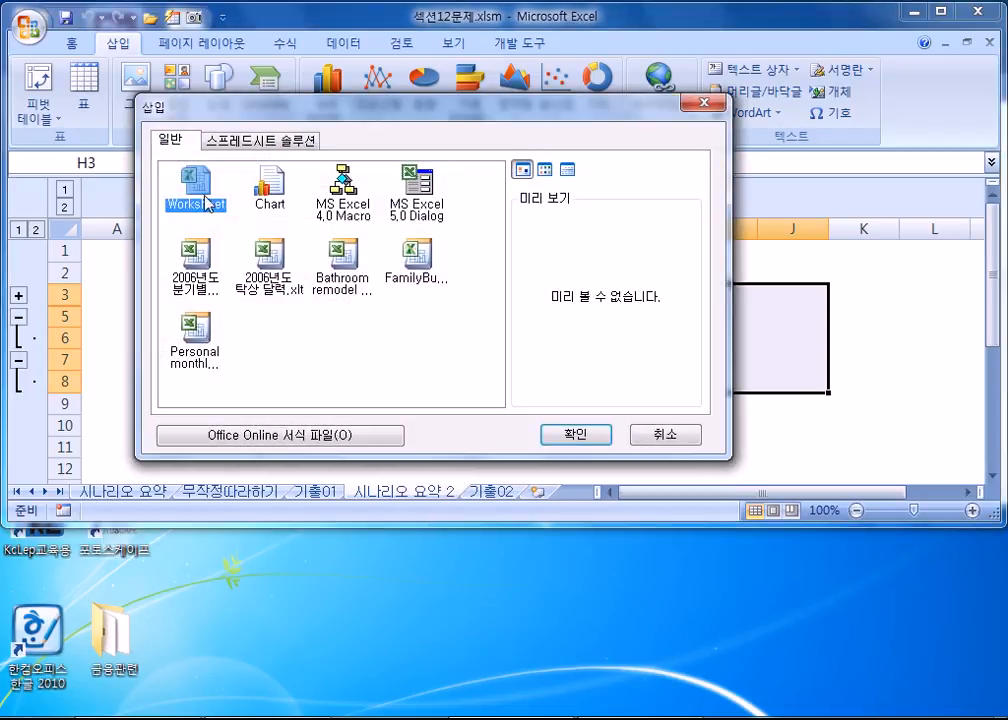
pyautogui.click(578, 433)
pyautogui.click(420, 493)
pyautogui.click(390, 495)
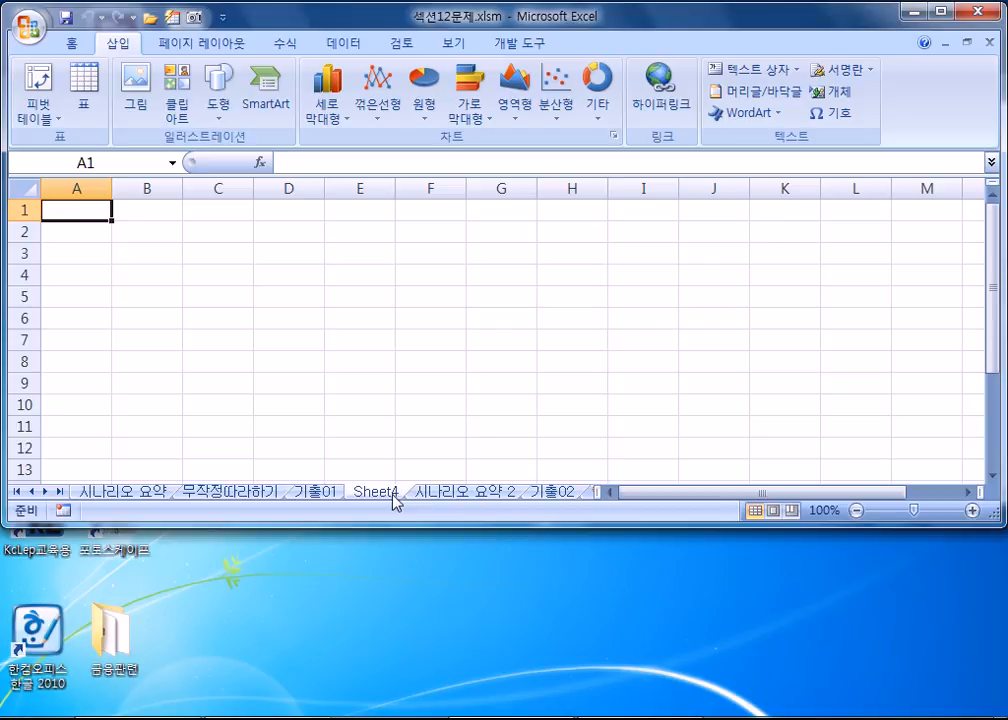
# Step: Delete the blank worksheet in front of the 시나리오 요약 2 sheet
pyautogui.click(466, 493)
pyautogui.click(383, 494)
pyautogui.rightClick(383, 497)
pyautogui.click(425, 295)
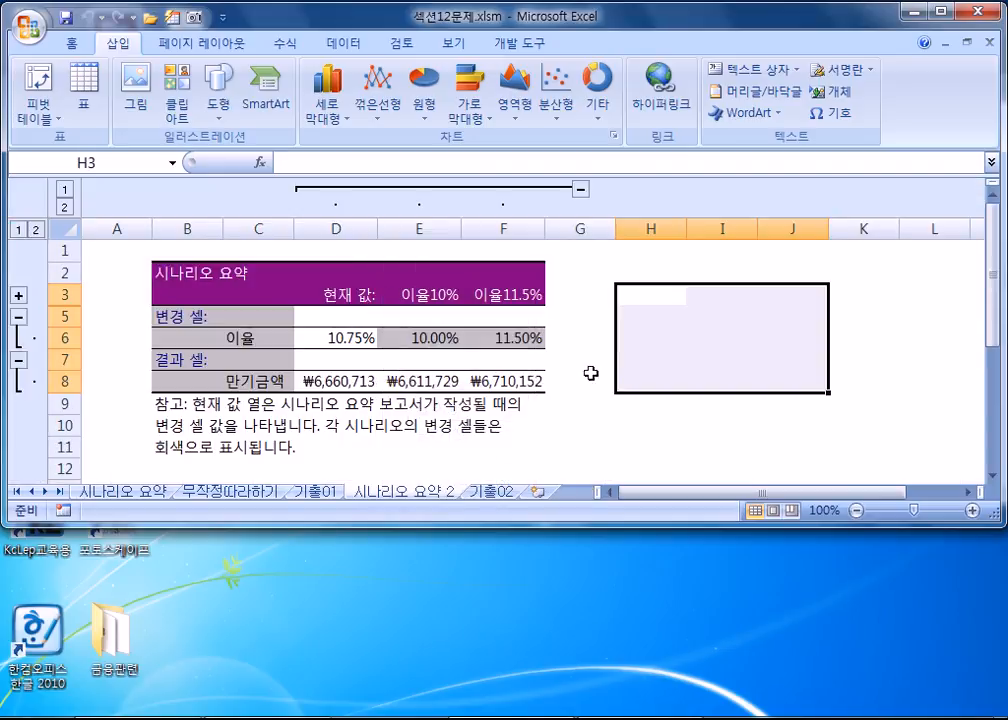
# Step: Move the 시나리오 요약 2 sheet in front of 기출01, and return it to between 기출01 and 기출02
pyautogui.moveTo(394, 497); pyautogui.dragTo(304, 503)
pyautogui.click(438, 497)
pyautogui.click(362, 497)
pyautogui.moveTo(379, 497); pyautogui.dragTo(486, 495)
pyautogui.click(345, 493)
pyautogui.click(403, 493)
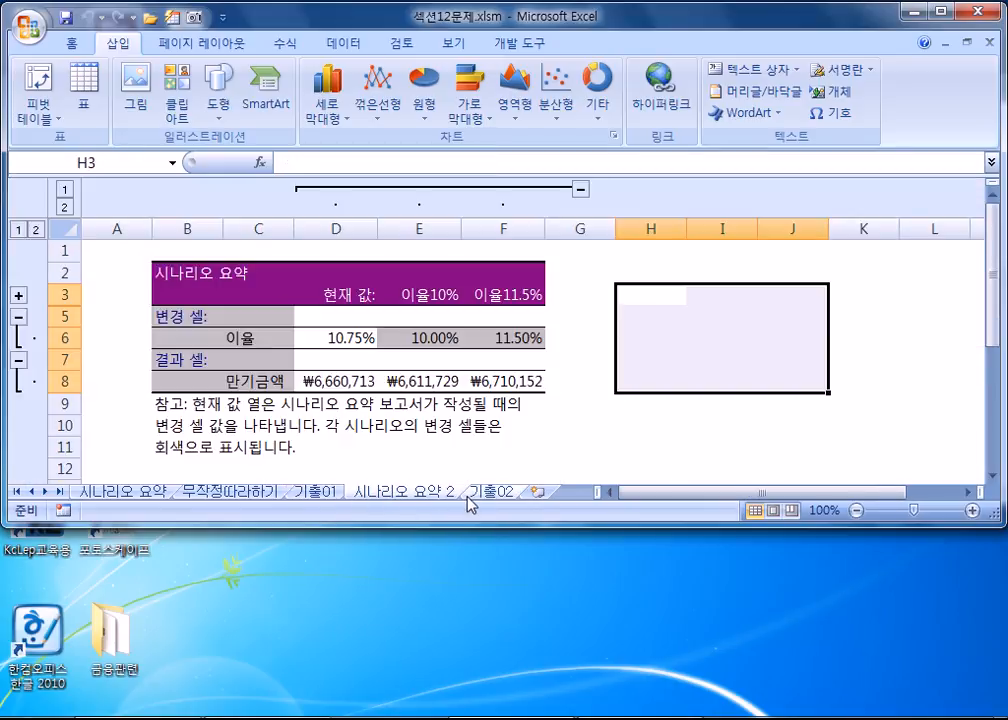
# Step: Maximize the workbook window and open the 기출02 sheet with the data commands showing
pyautogui.click(580, 403)
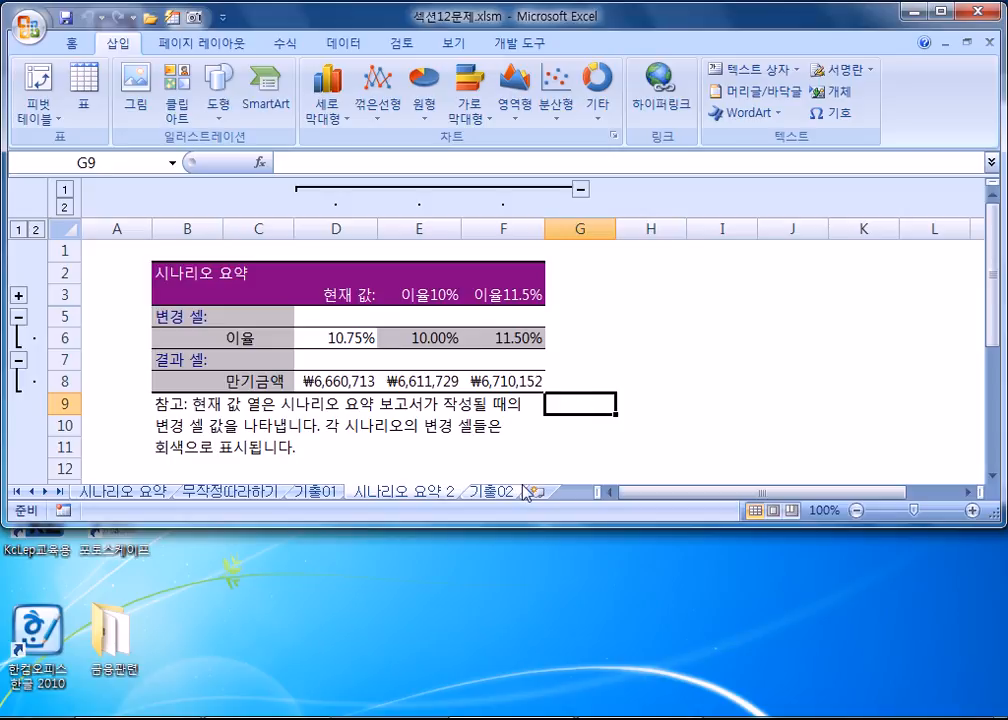
pyautogui.doubleClick(740, 13)
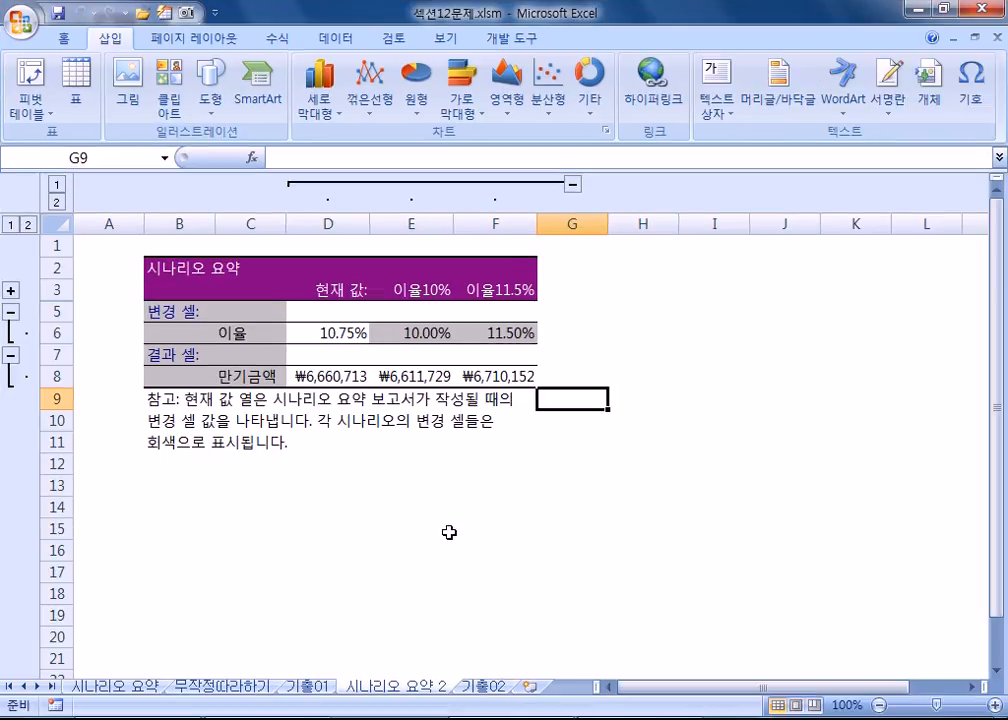
pyautogui.click(484, 687)
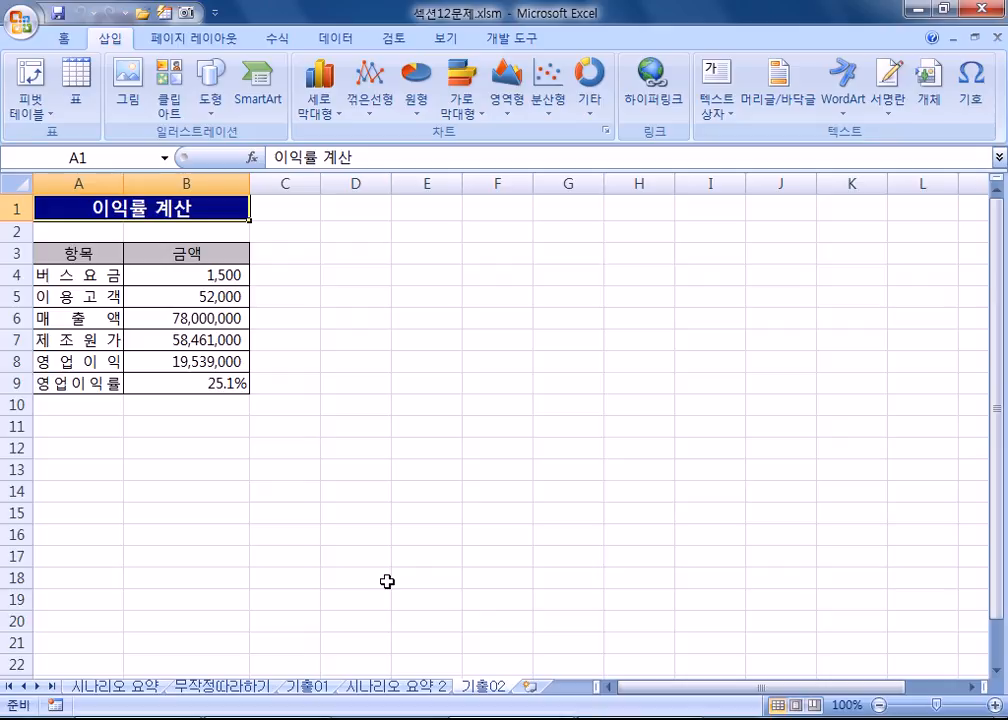
pyautogui.click(310, 274)
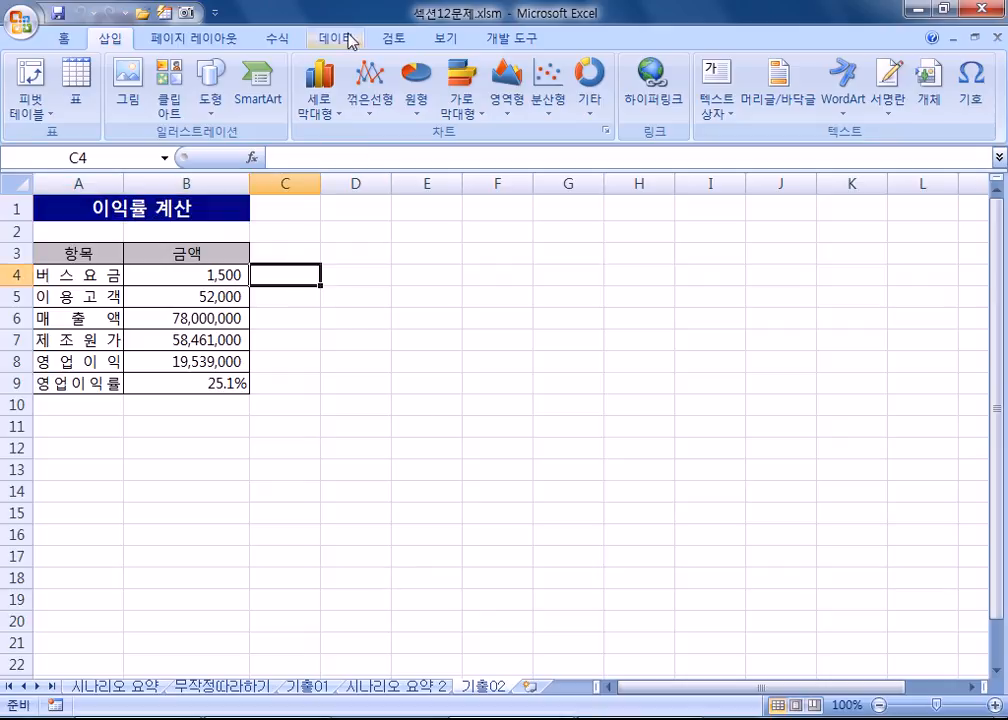
pyautogui.click(350, 40)
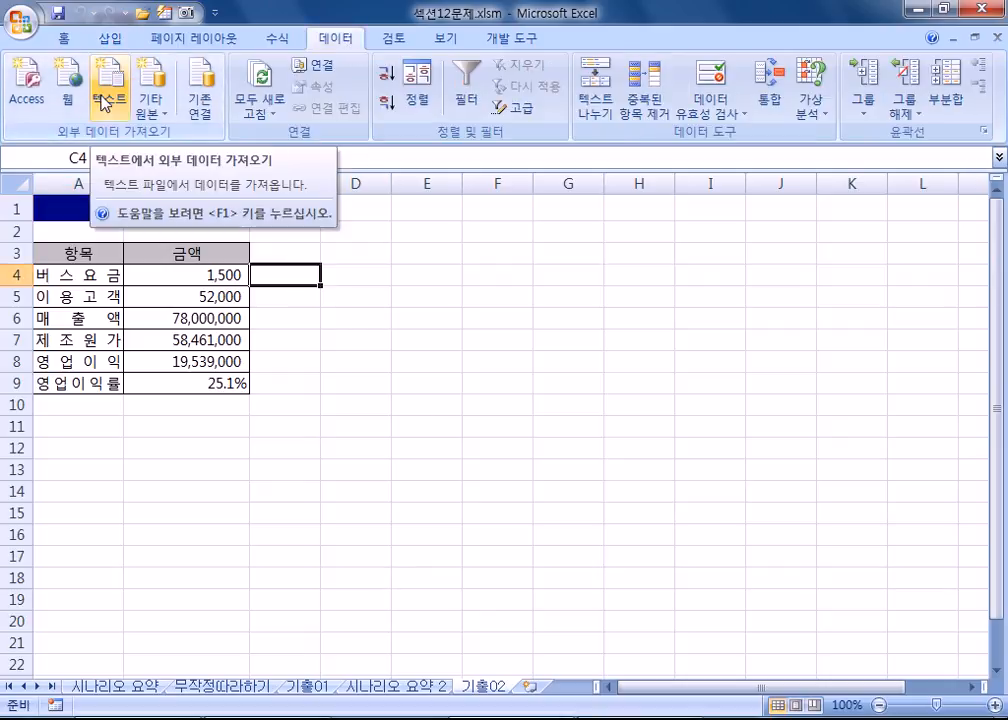
# Step: Add a scenario named 200원인하 that changes the 버스요금 cell B4 to 1300
pyautogui.click(150, 276)
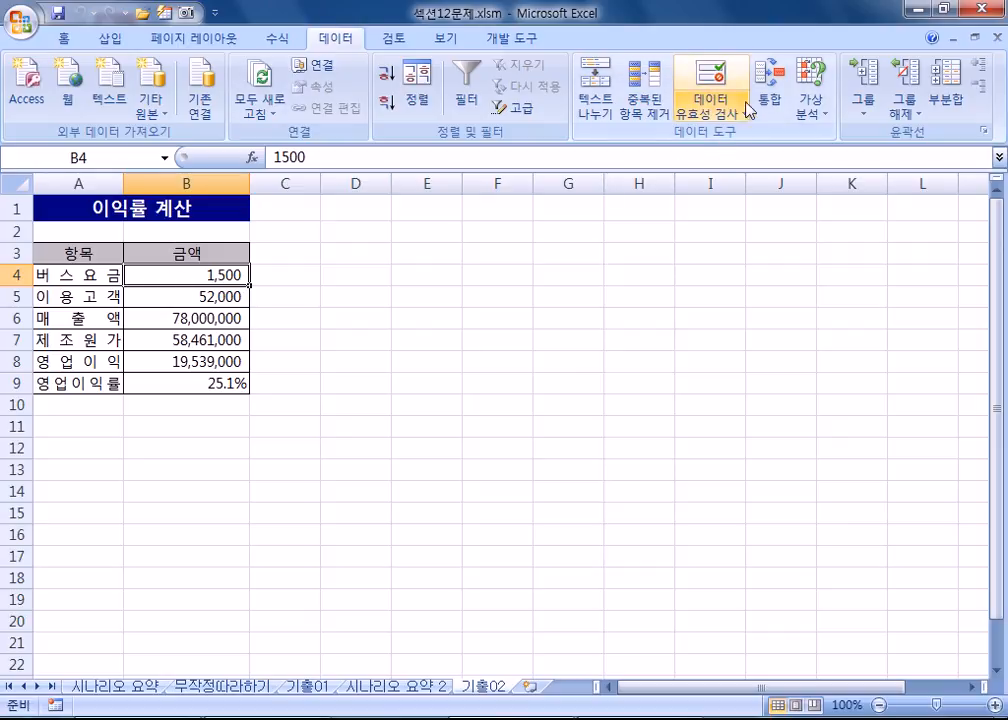
pyautogui.click(810, 105)
pyautogui.click(833, 137)
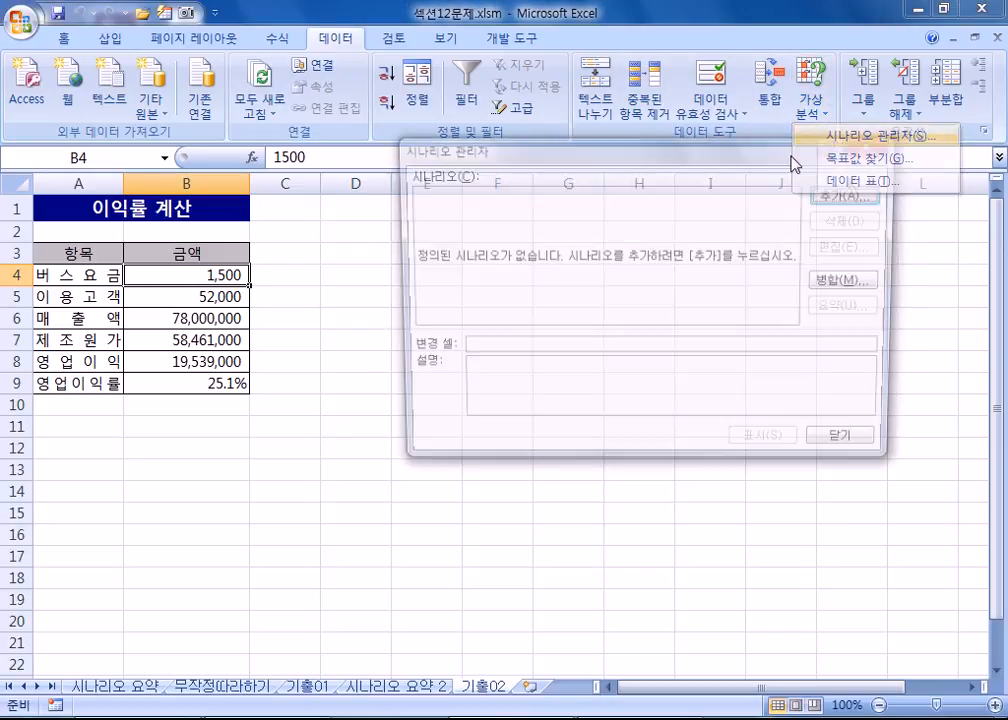
pyautogui.click(859, 197)
pyautogui.moveTo(543, 174); pyautogui.dragTo(428, 231)
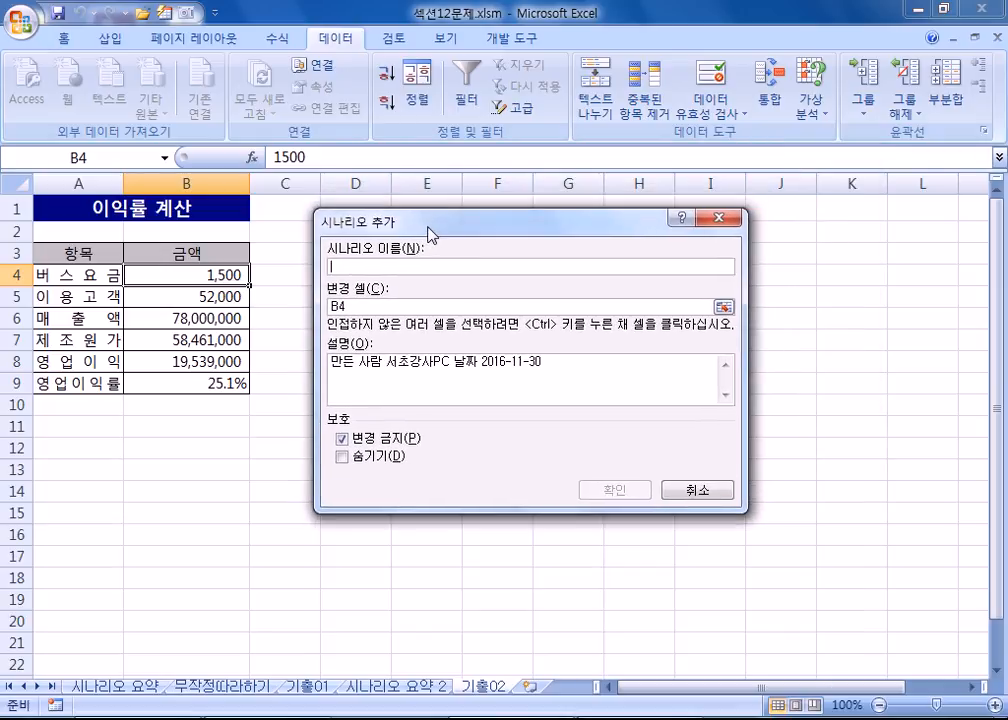
pyautogui.write('200원인하')
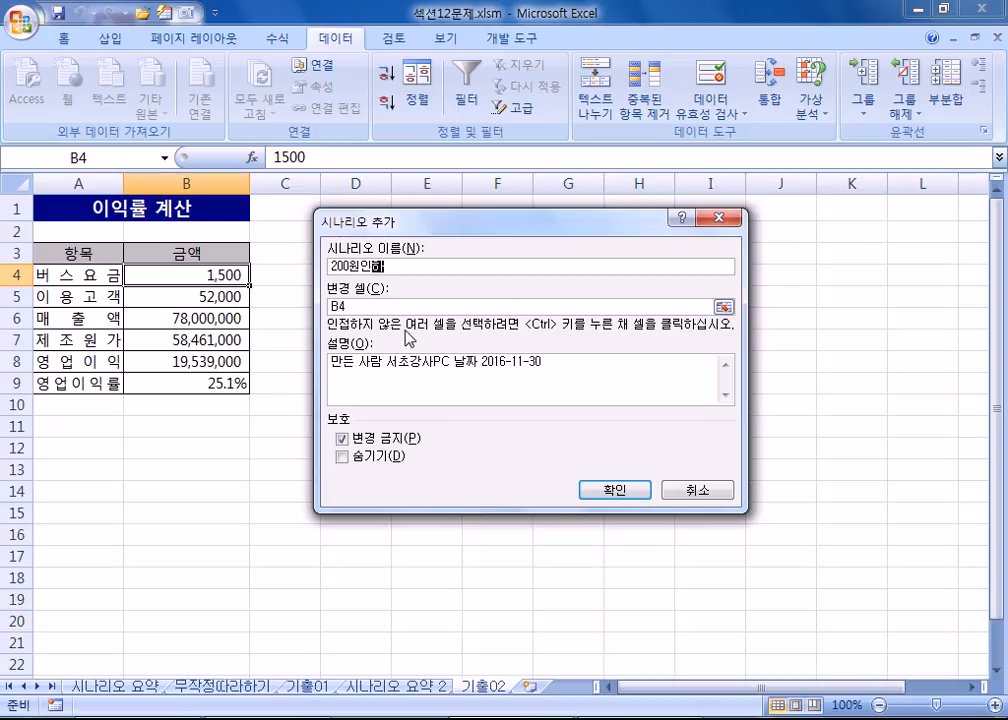
pyautogui.click(330, 306)
pyautogui.click(229, 280)
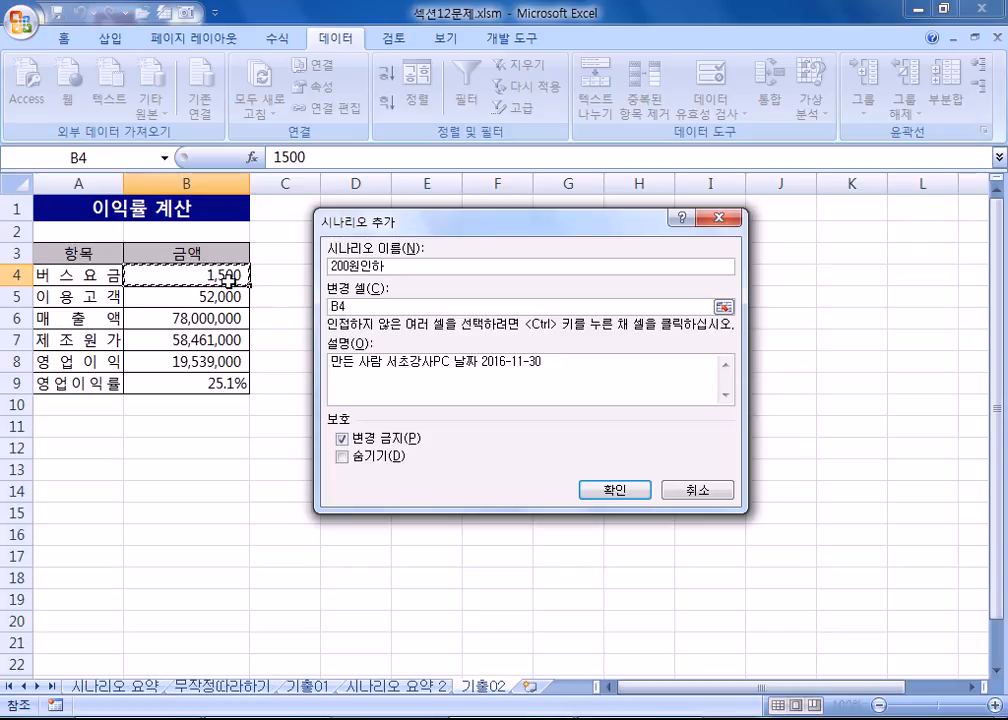
pyautogui.click(614, 490)
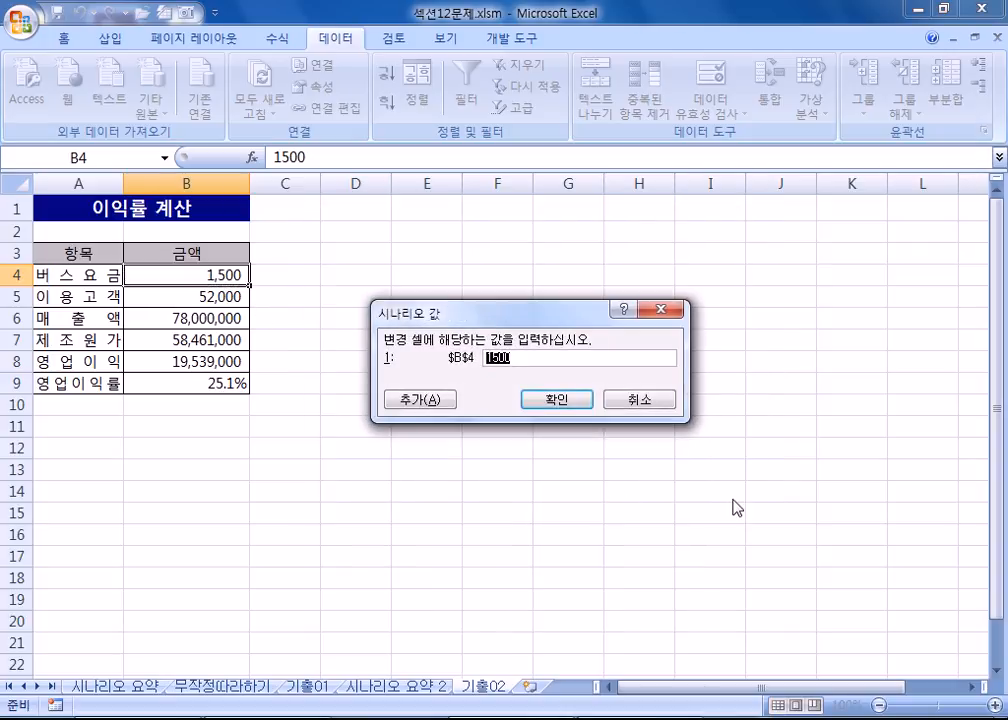
pyautogui.write('1300')
pyautogui.click(417, 403)
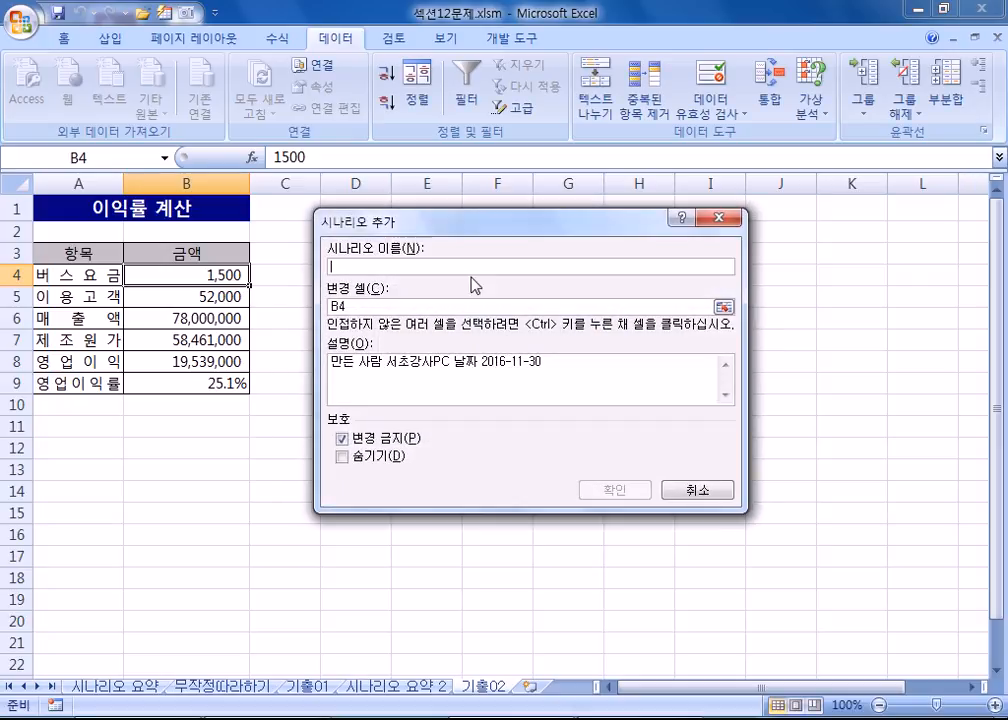
# Step: Add a second scenario named 200원인상 that changes cell B4 to 1700
pyautogui.write('200원ㅇ인상')
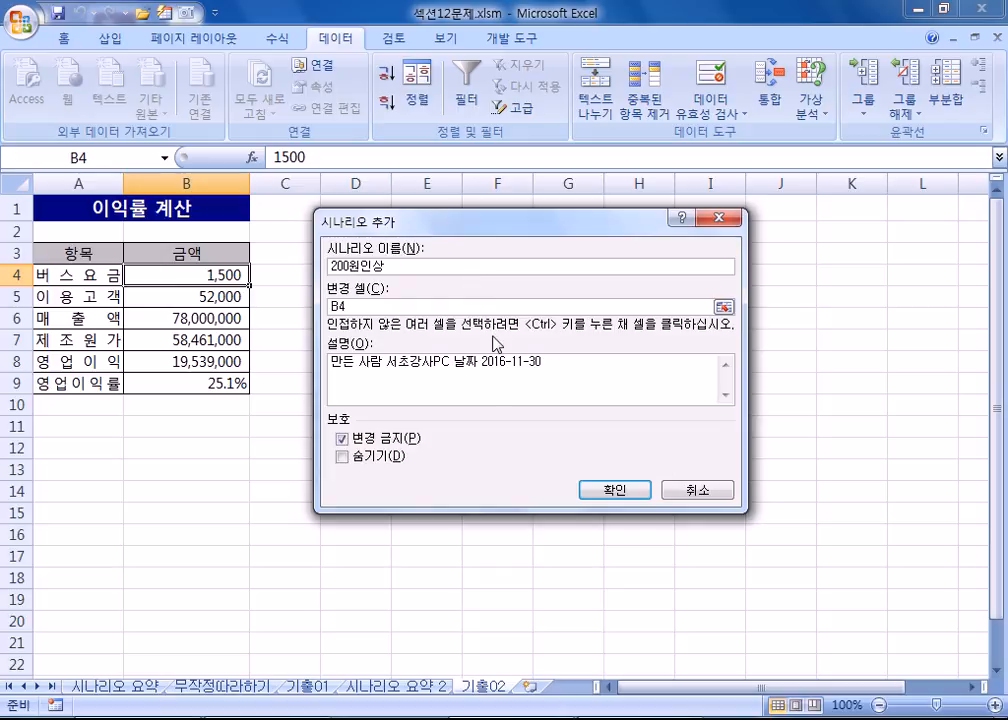
pyautogui.click(614, 489)
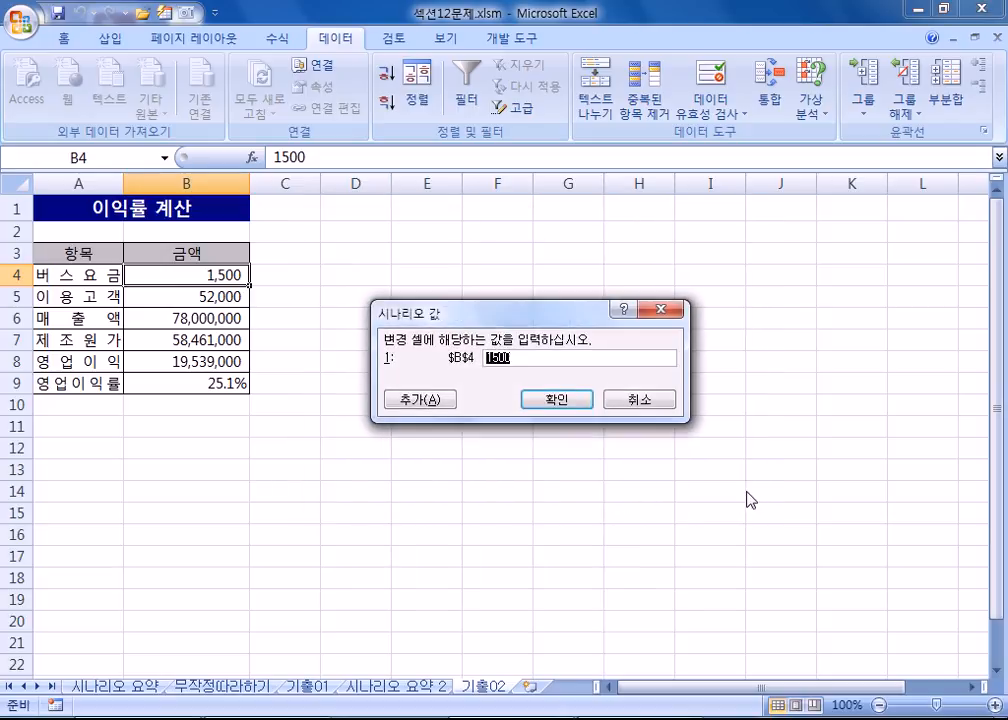
pyautogui.write('1700')
pyautogui.click(556, 400)
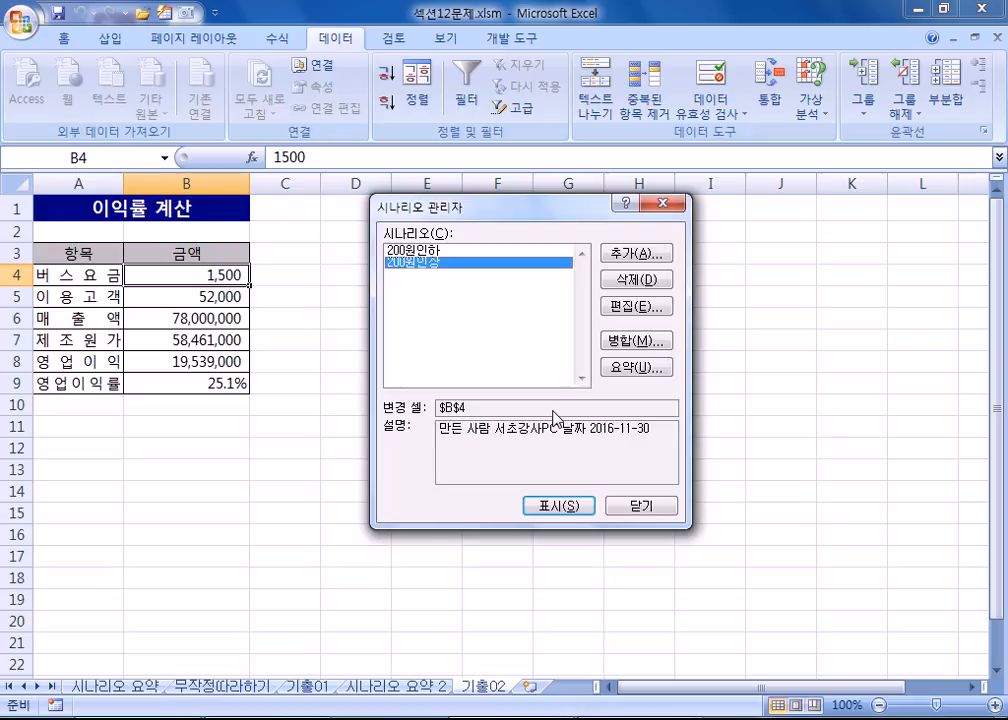
# Step: Create a scenario summary report with the 영업이익 cell B8 as the result cell
pyautogui.click(638, 368)
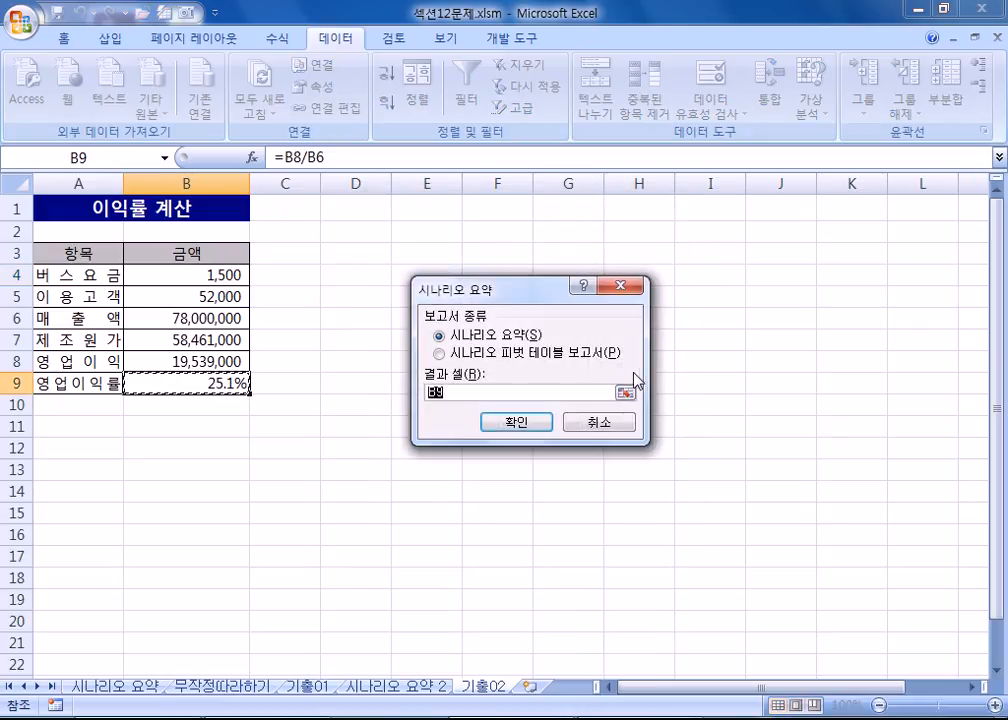
pyautogui.click(147, 364)
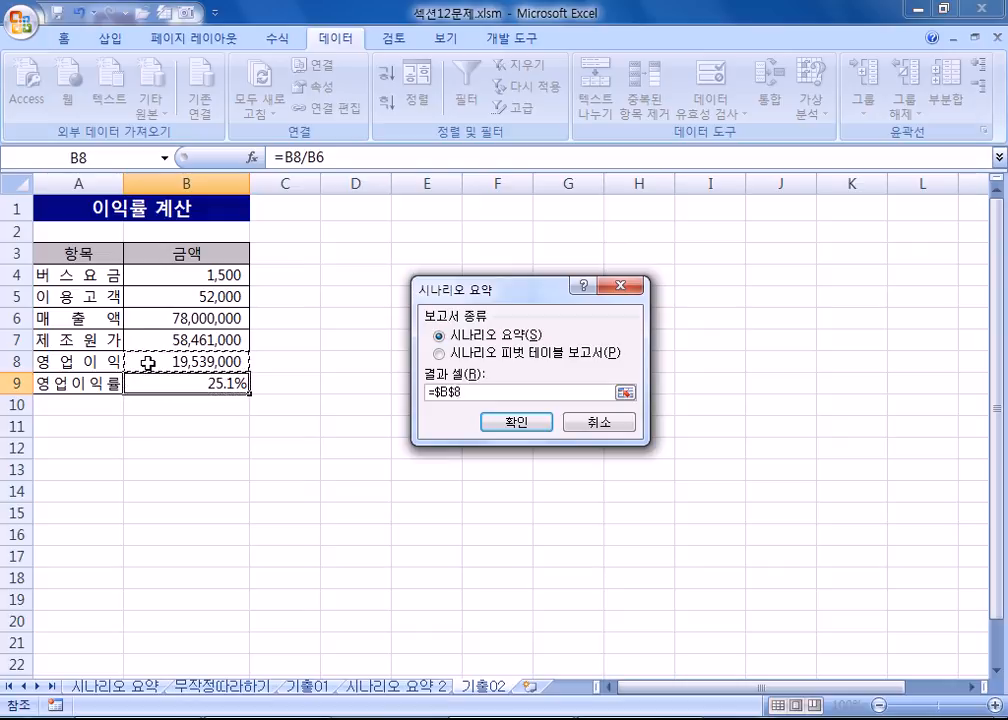
pyautogui.click(143, 386)
pyautogui.click(147, 362)
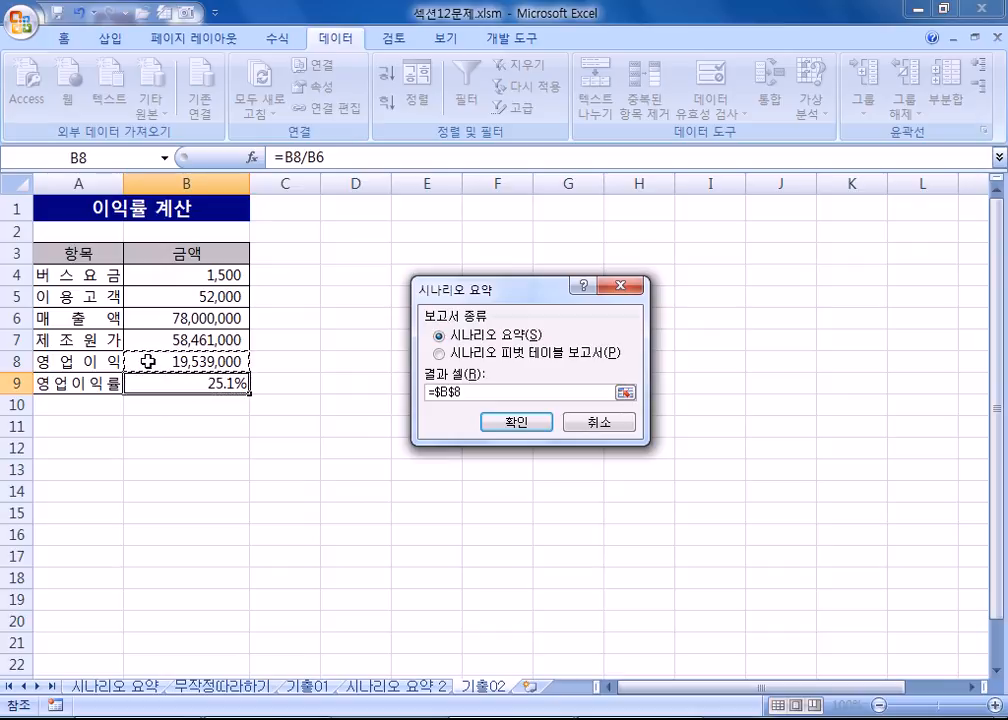
pyautogui.click(514, 423)
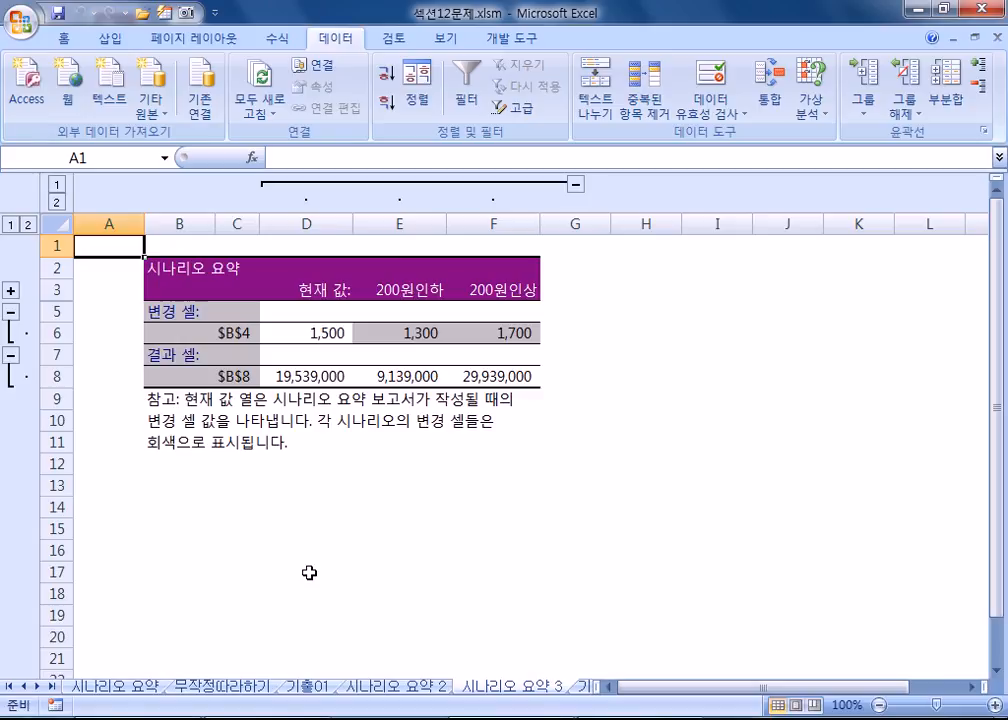
# Step: Widen the sheet tab area to show all sheets, check 기출02, and return to the 시나리오 요약 3 sheet
pyautogui.moveTo(600, 691); pyautogui.dragTo(719, 690)
pyautogui.click(601, 688)
pyautogui.click(531, 687)
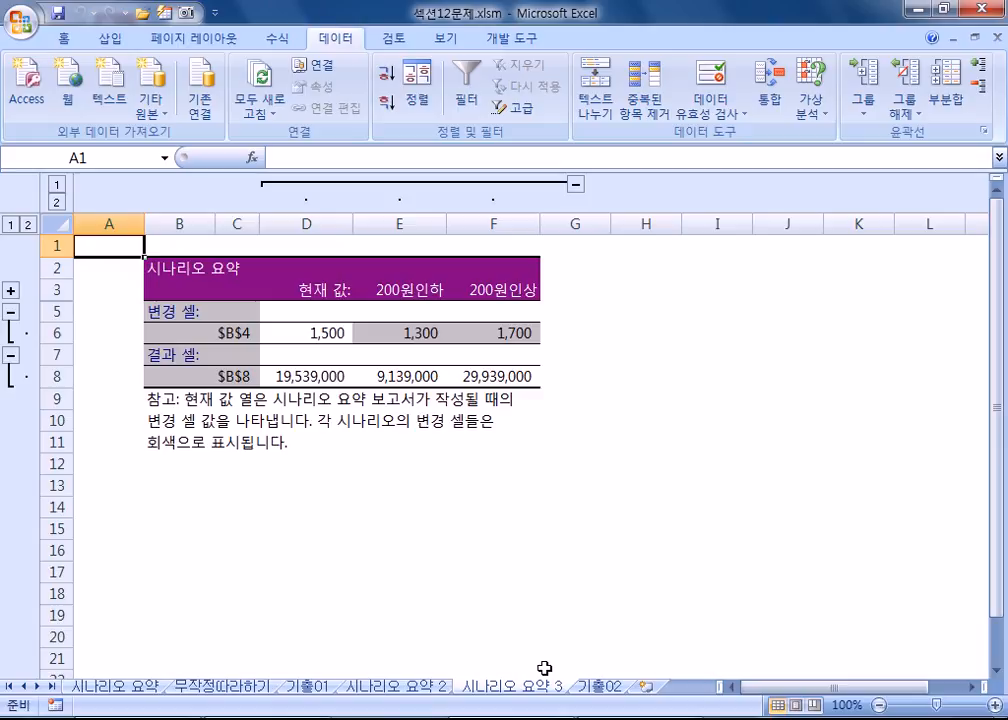
# Step: Examine the changing-cell and result-cell labels in 시나리오 요약 3 and compare them with the 기출01 and 시나리오 요약 2 sheets
pyautogui.click(396, 376)
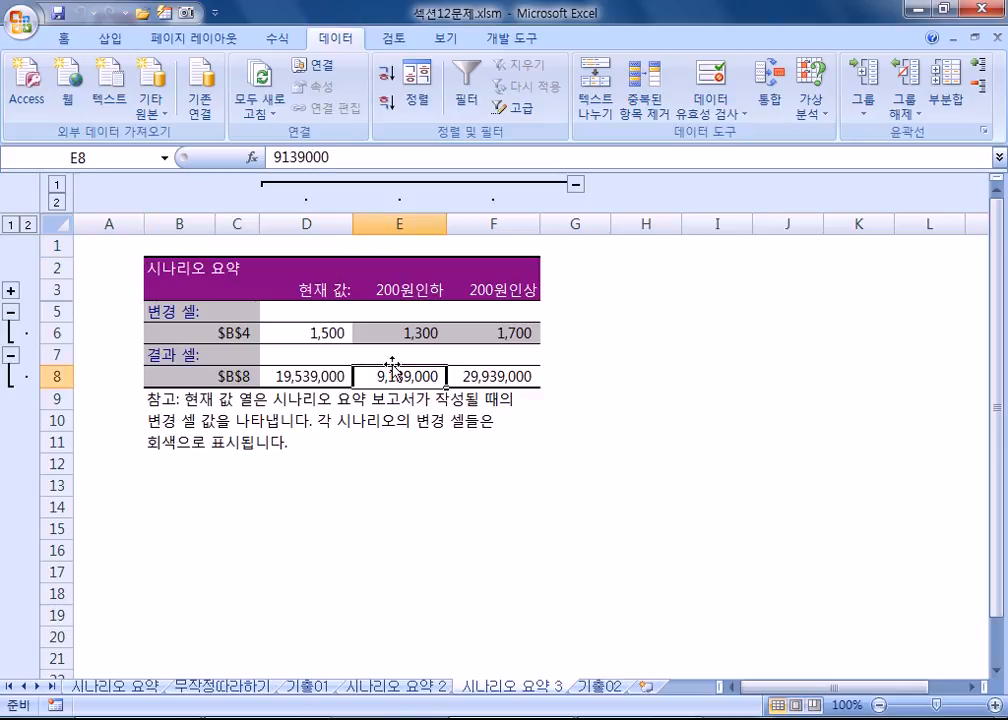
pyautogui.click(210, 376)
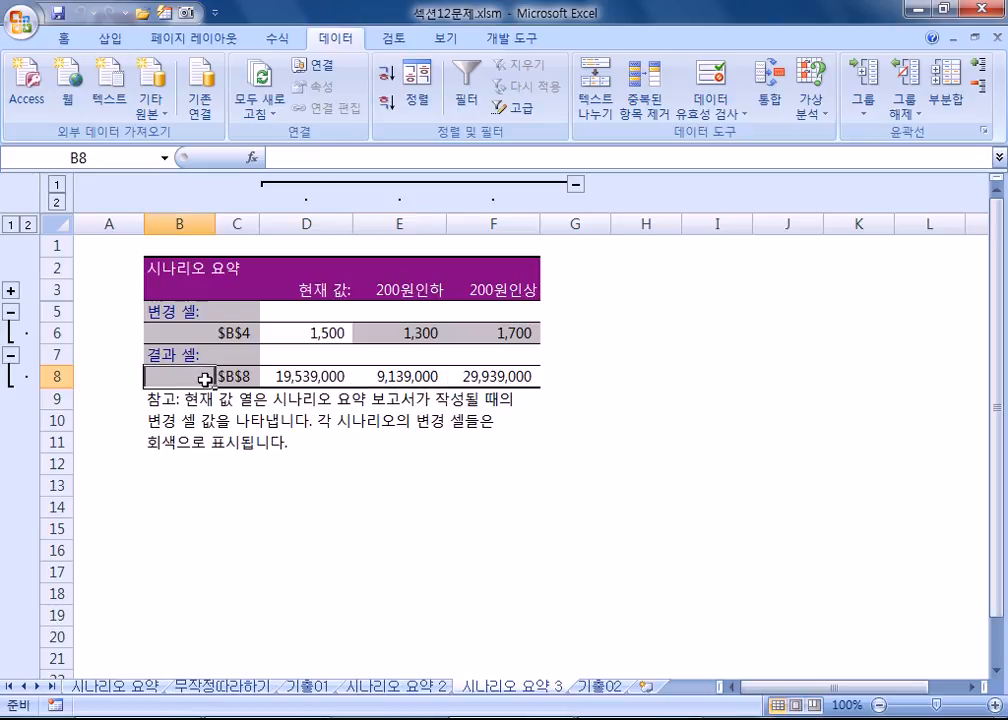
pyautogui.click(214, 336)
pyautogui.click(218, 334)
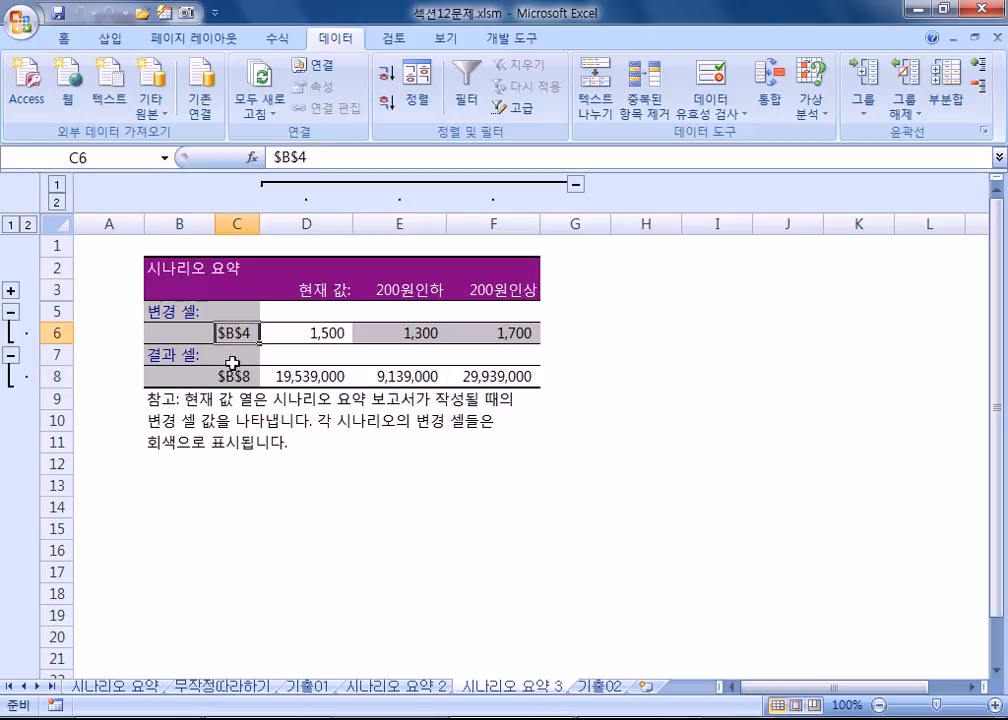
pyautogui.click(231, 376)
pyautogui.click(243, 459)
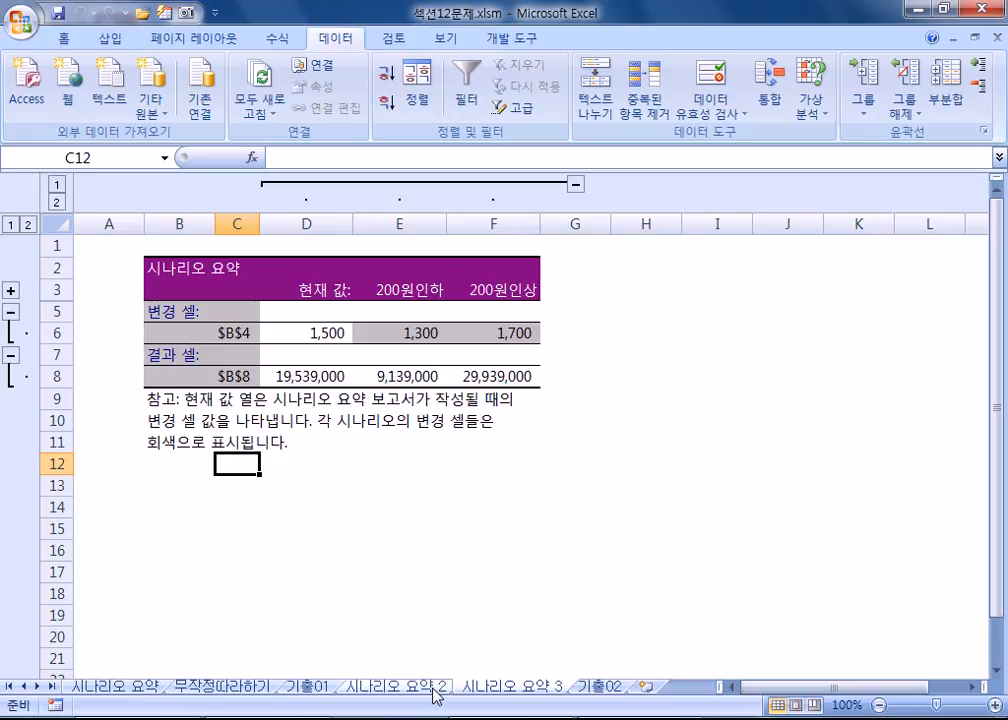
pyautogui.click(322, 688)
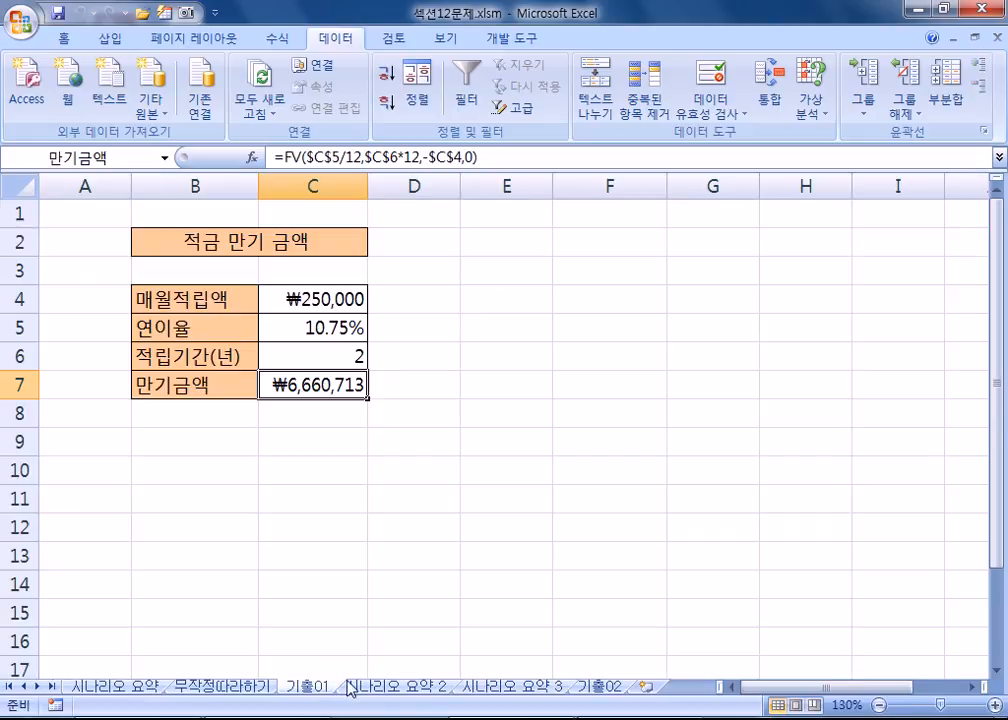
pyautogui.click(350, 690)
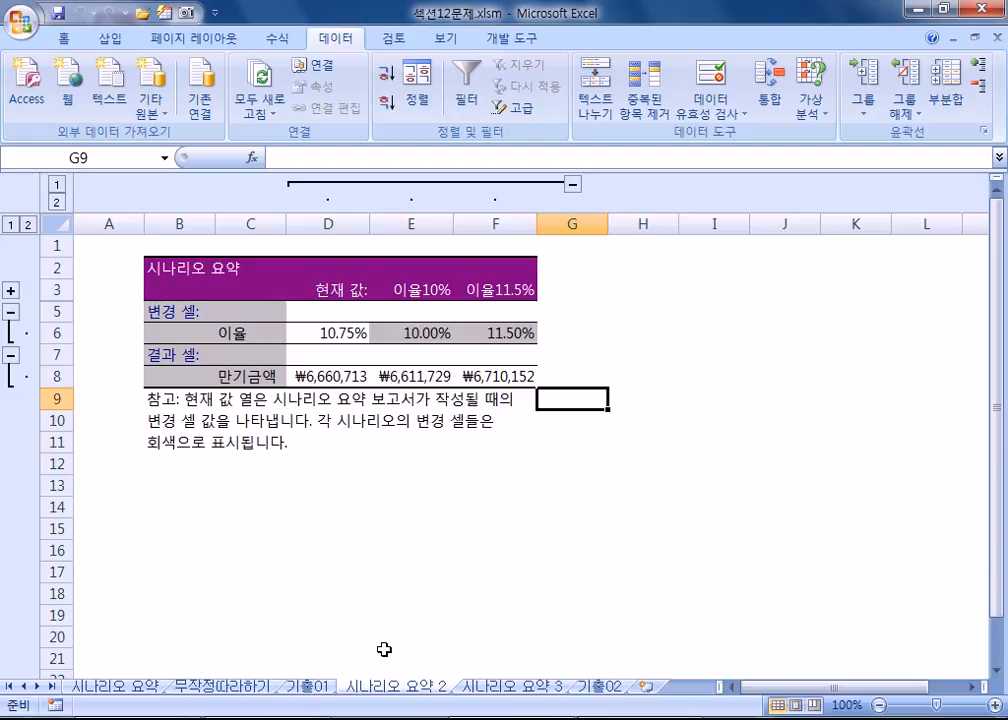